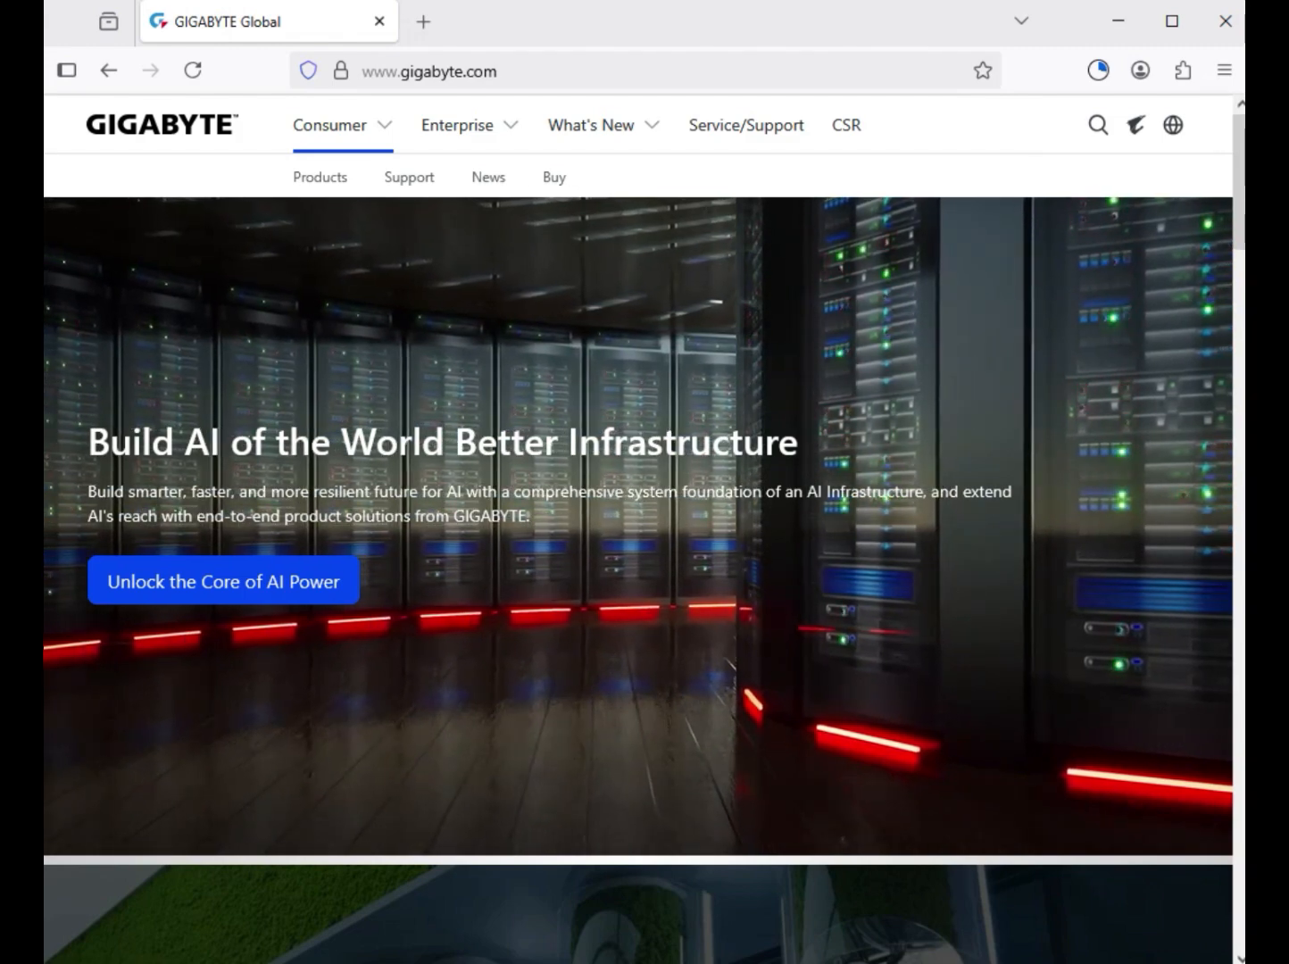
- Search the GIGABYTE site for "B760M GAMING X WIFI6E GEN5" and filter the results to products
click(1098, 125)
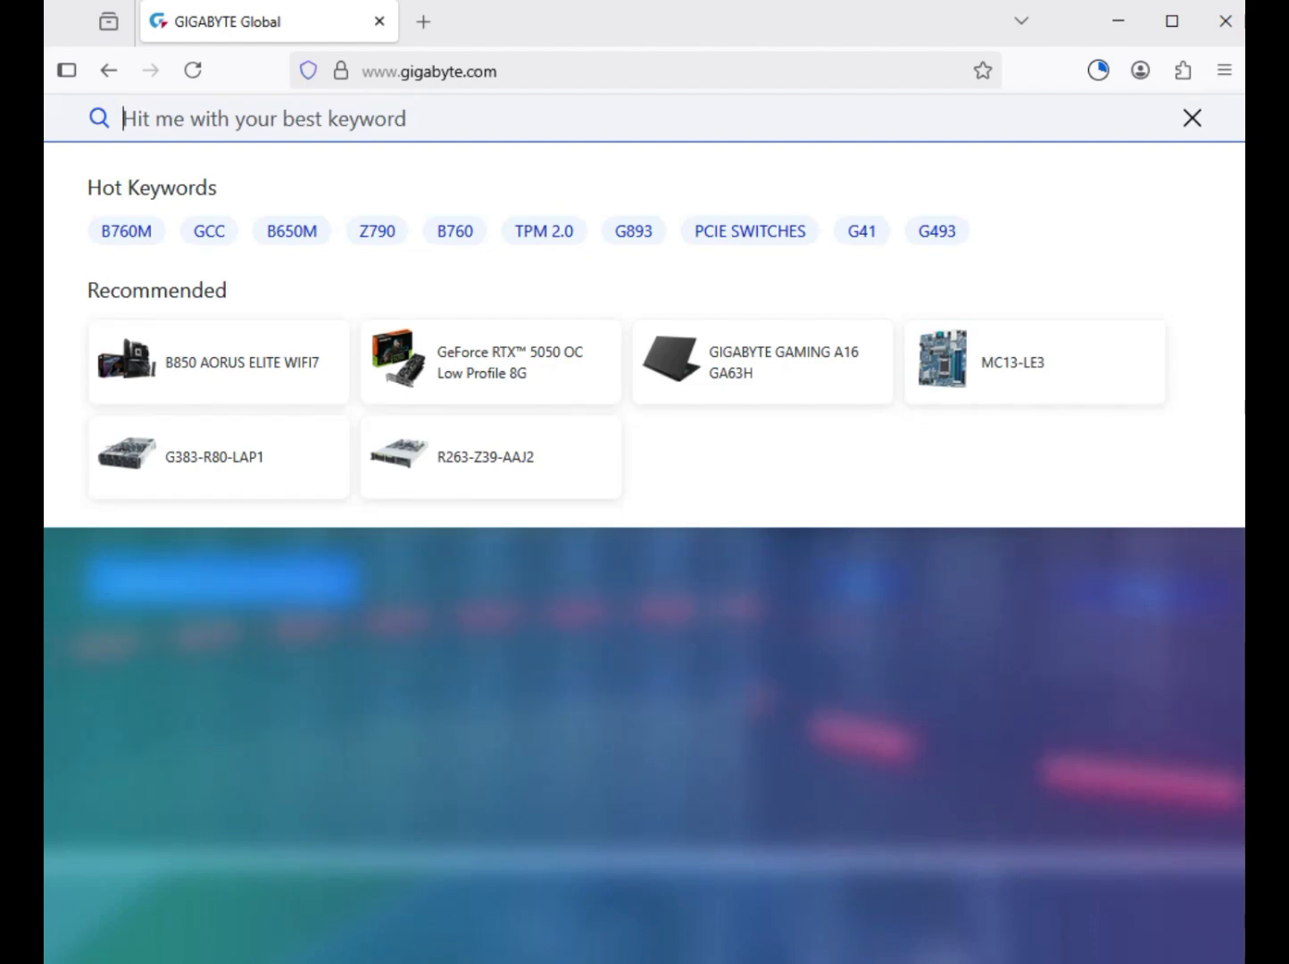
text(B760M GAMING X WIFI6E GEN5)
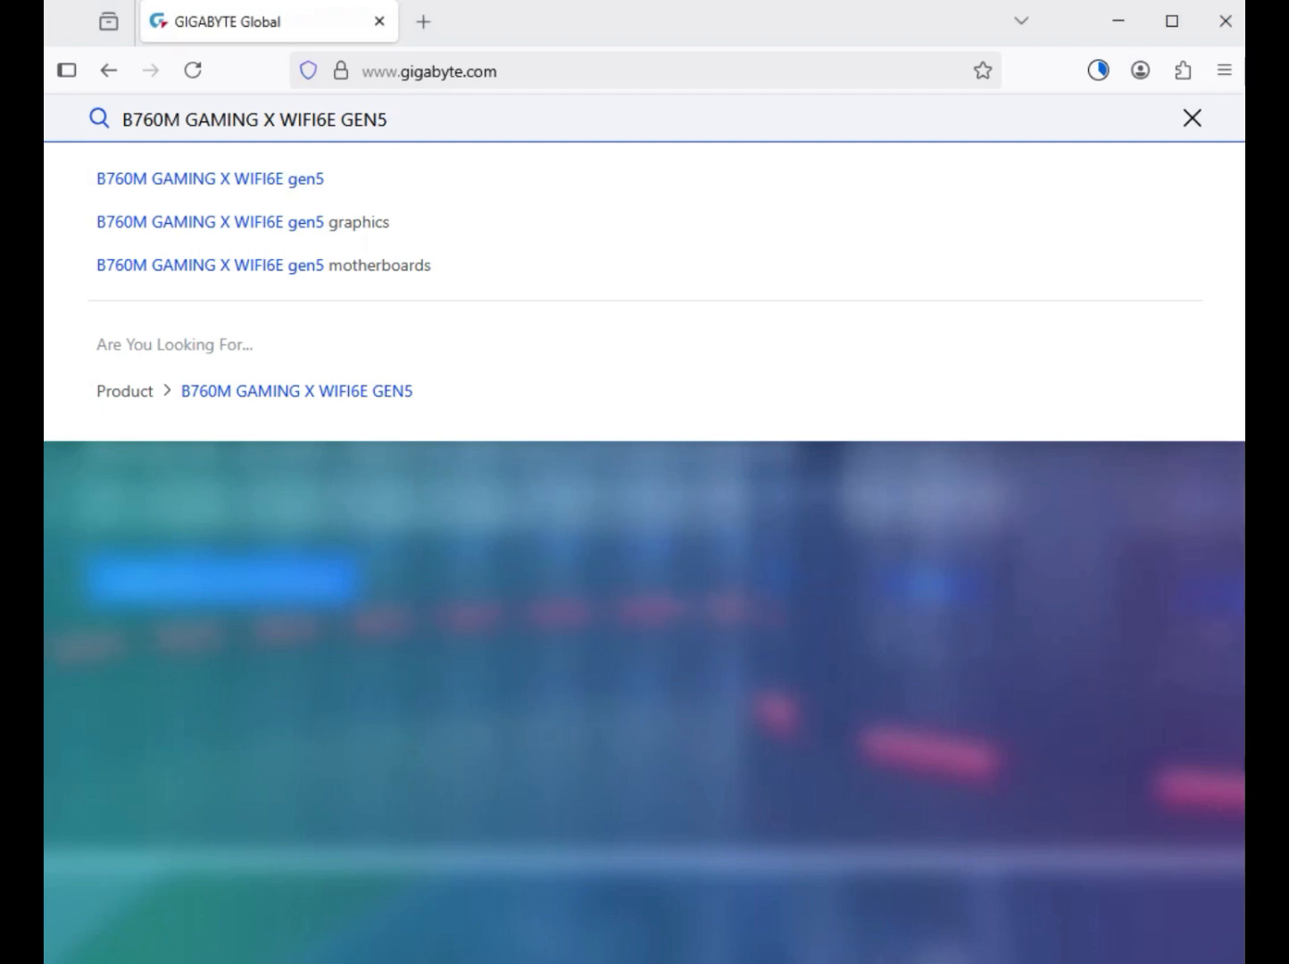
key(Return)
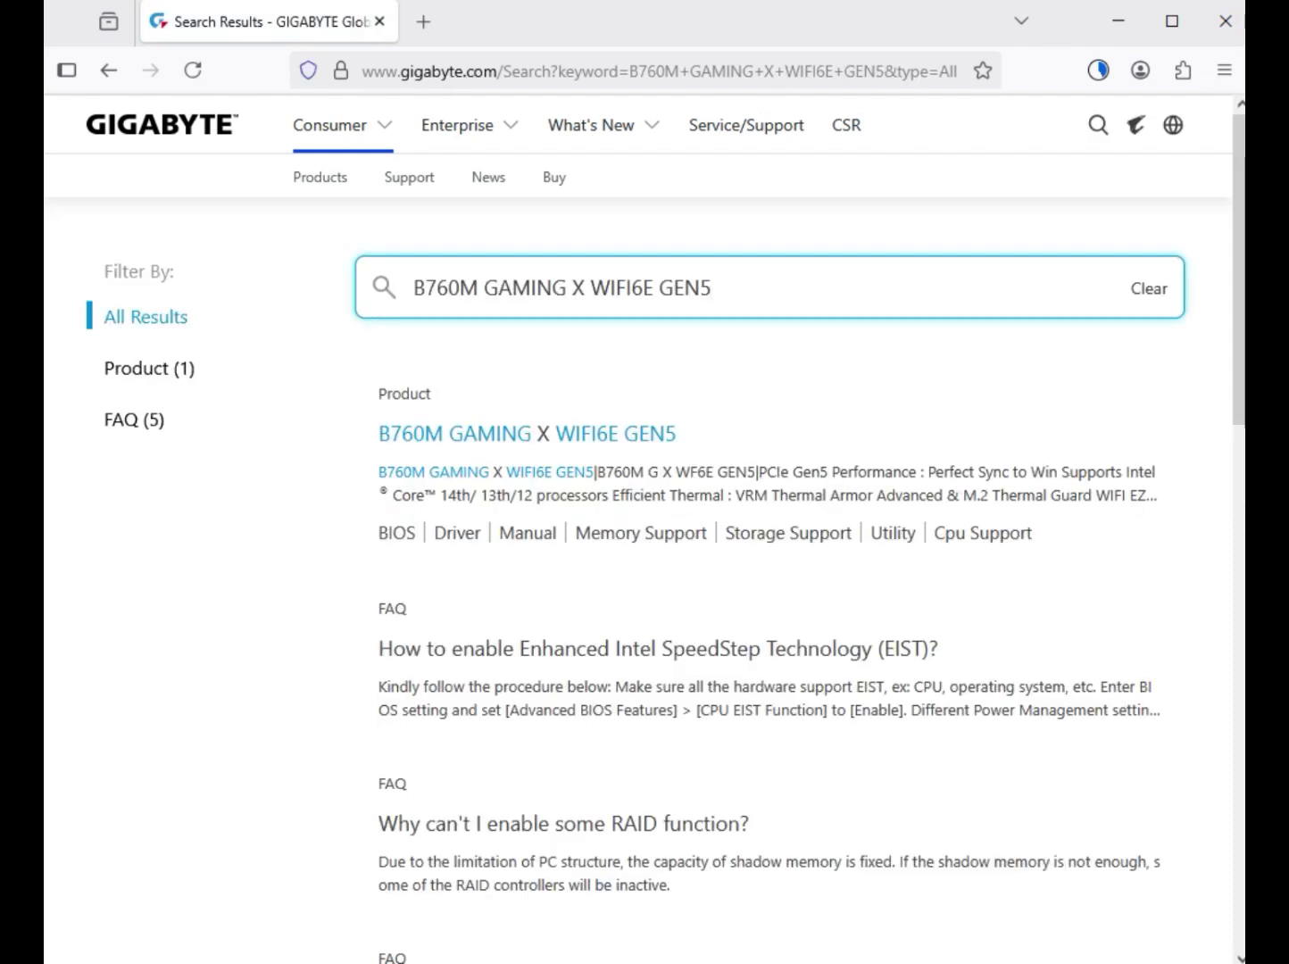
click(149, 369)
drag(202, 369, 103, 369)
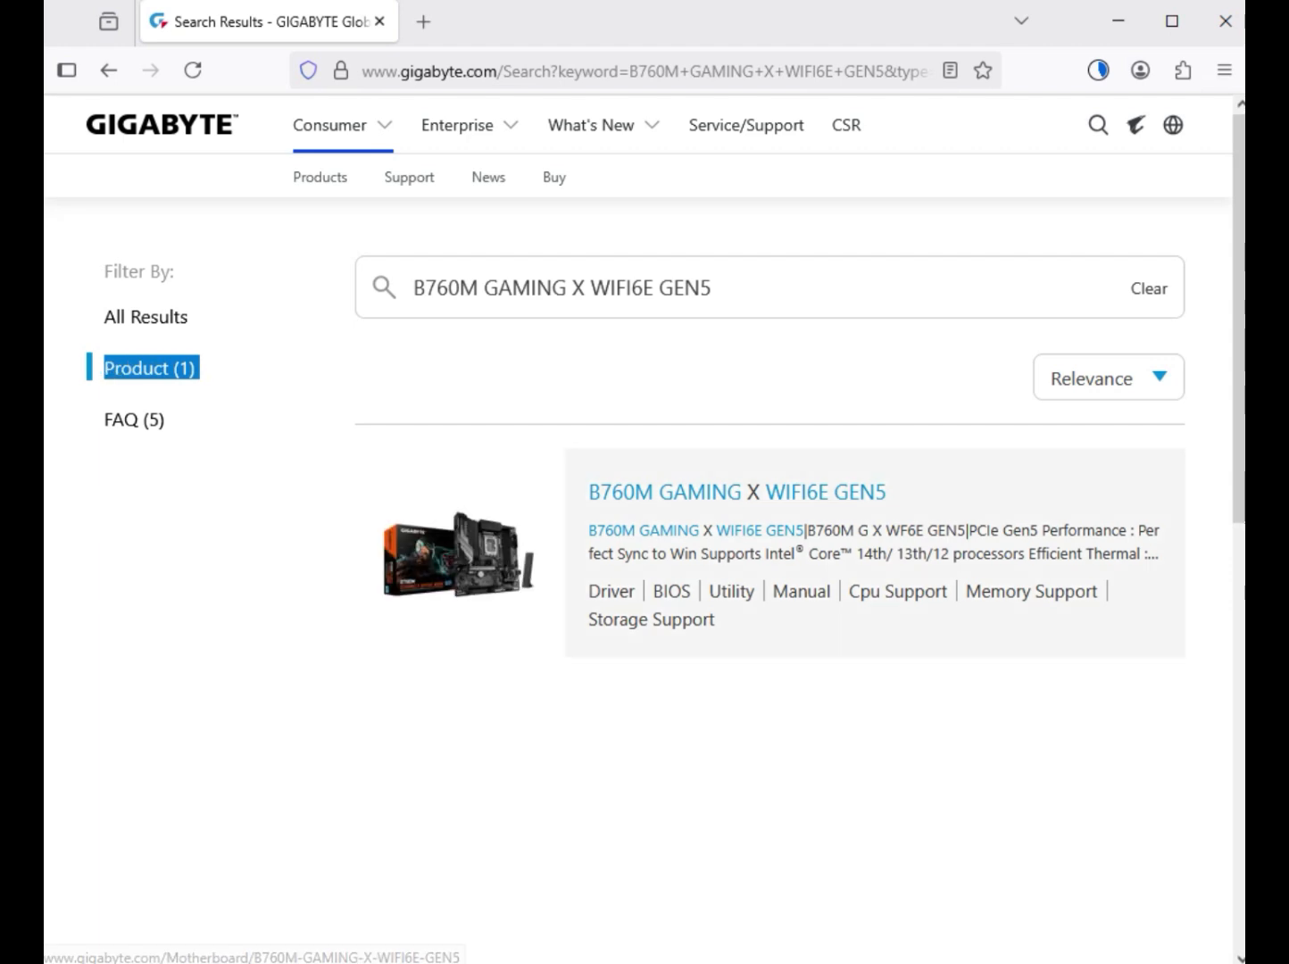
- Open the B760M GAMING X WIFI6E GEN5 product page and go to its support downloads
click(737, 493)
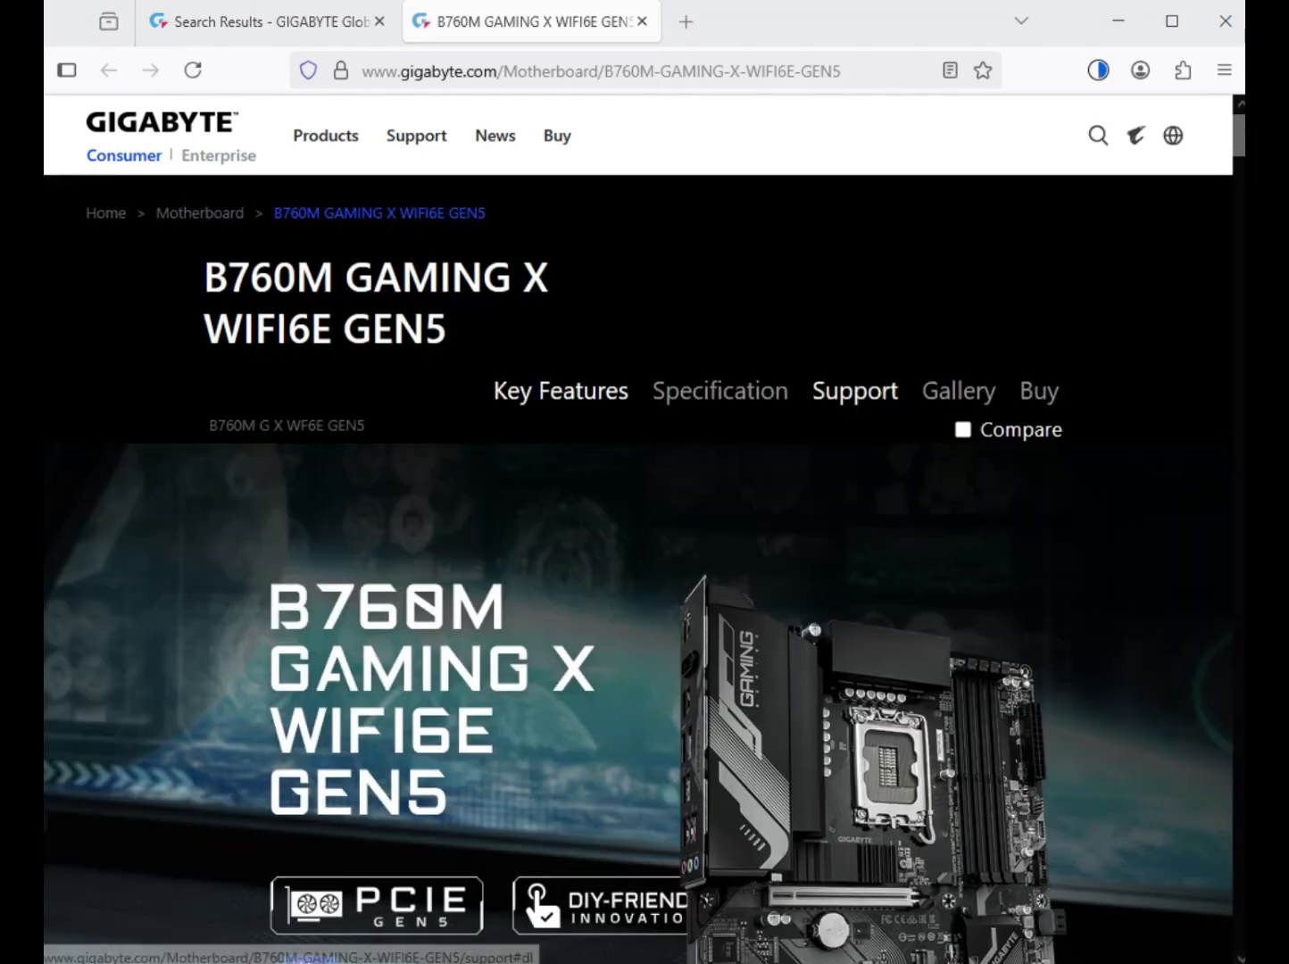
click(854, 391)
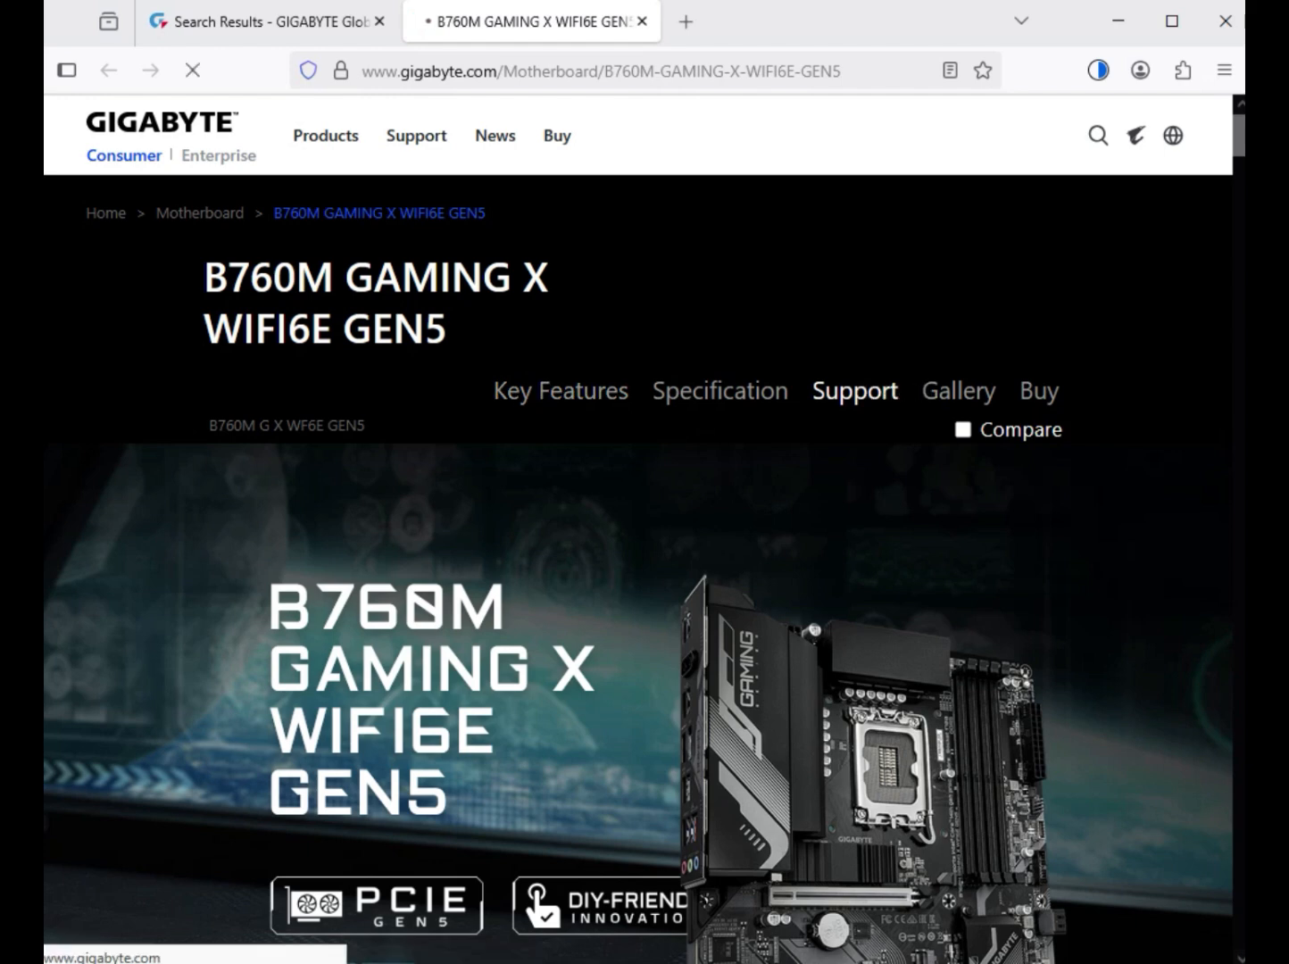
drag(812, 391, 899, 391)
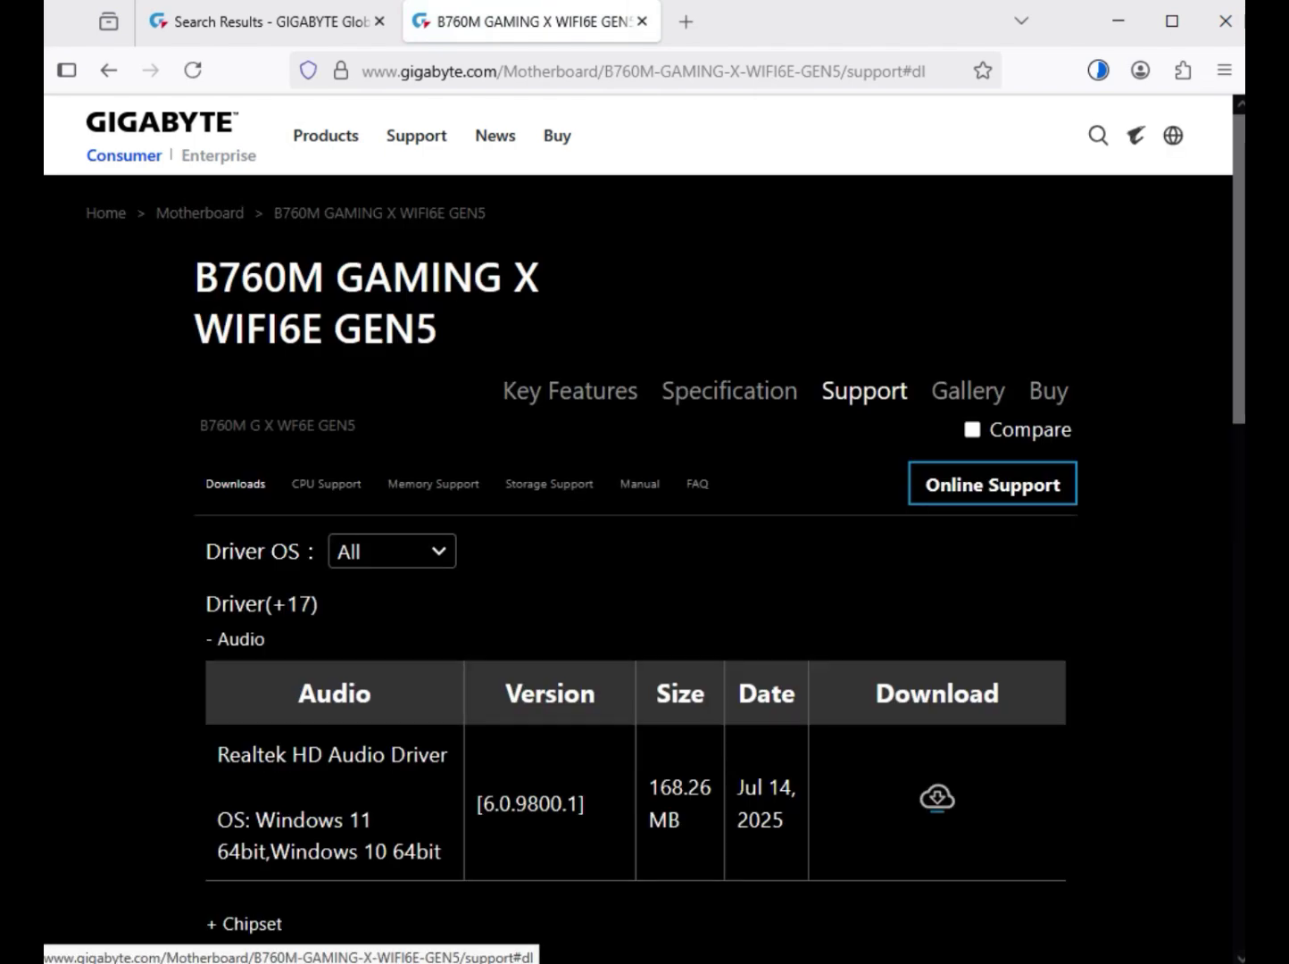
- Set the driver OS to Windows 11 64bit and locate the Realtek HD Audio Driver
click(393, 552)
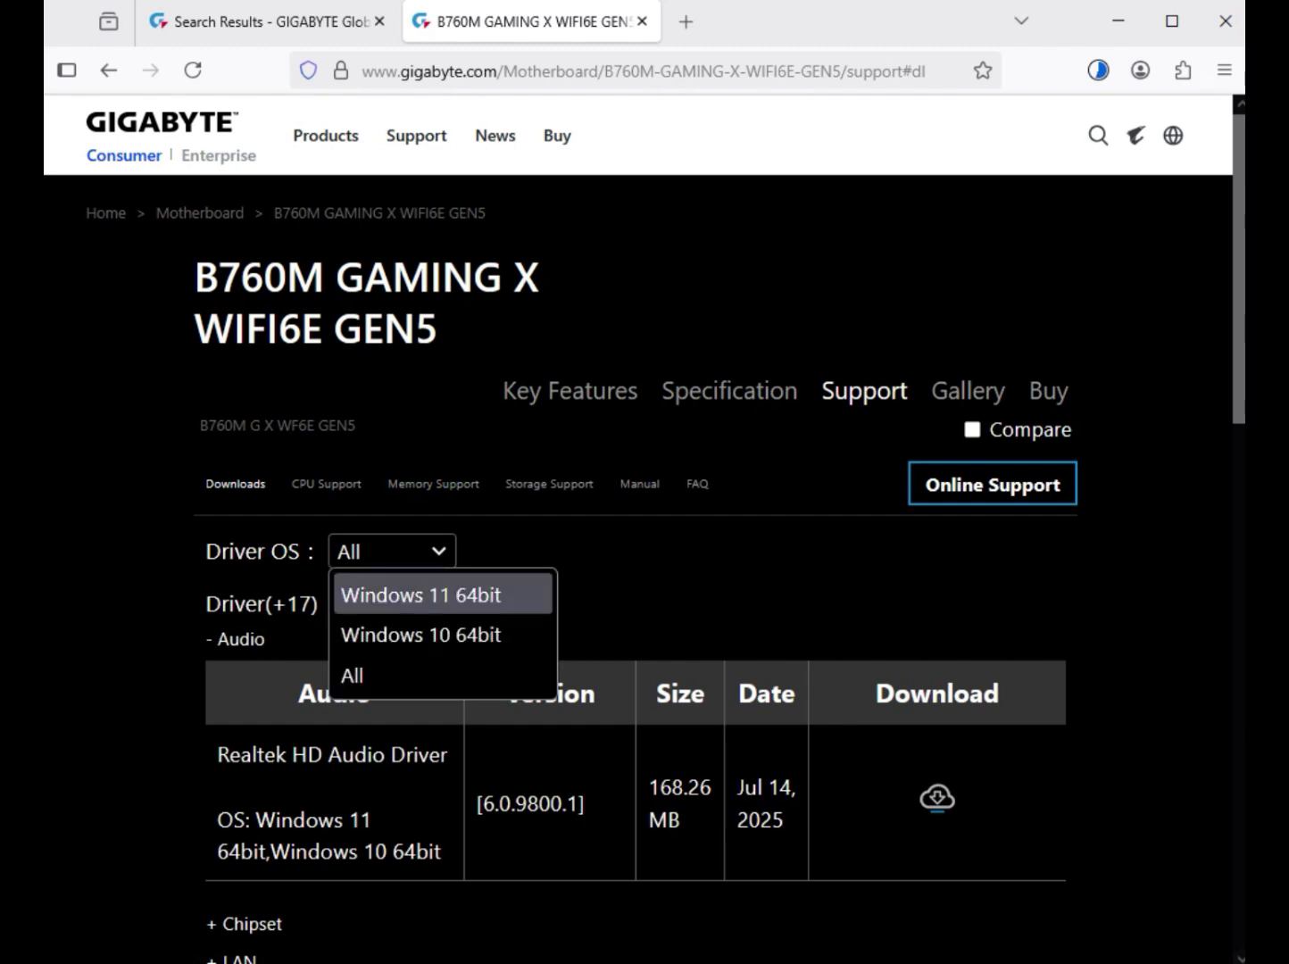
click(421, 596)
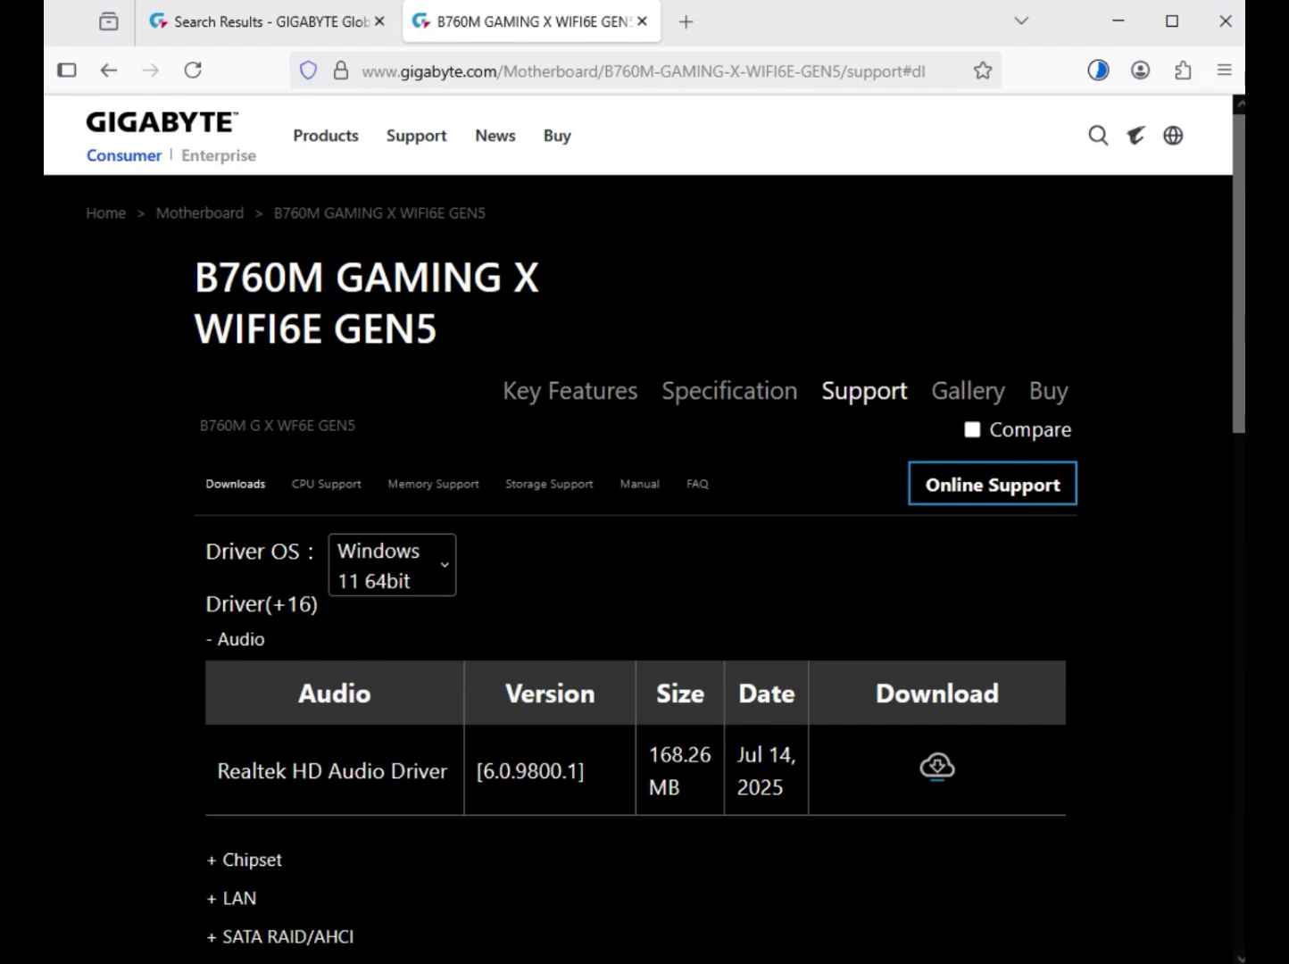
drag(292, 771, 452, 771)
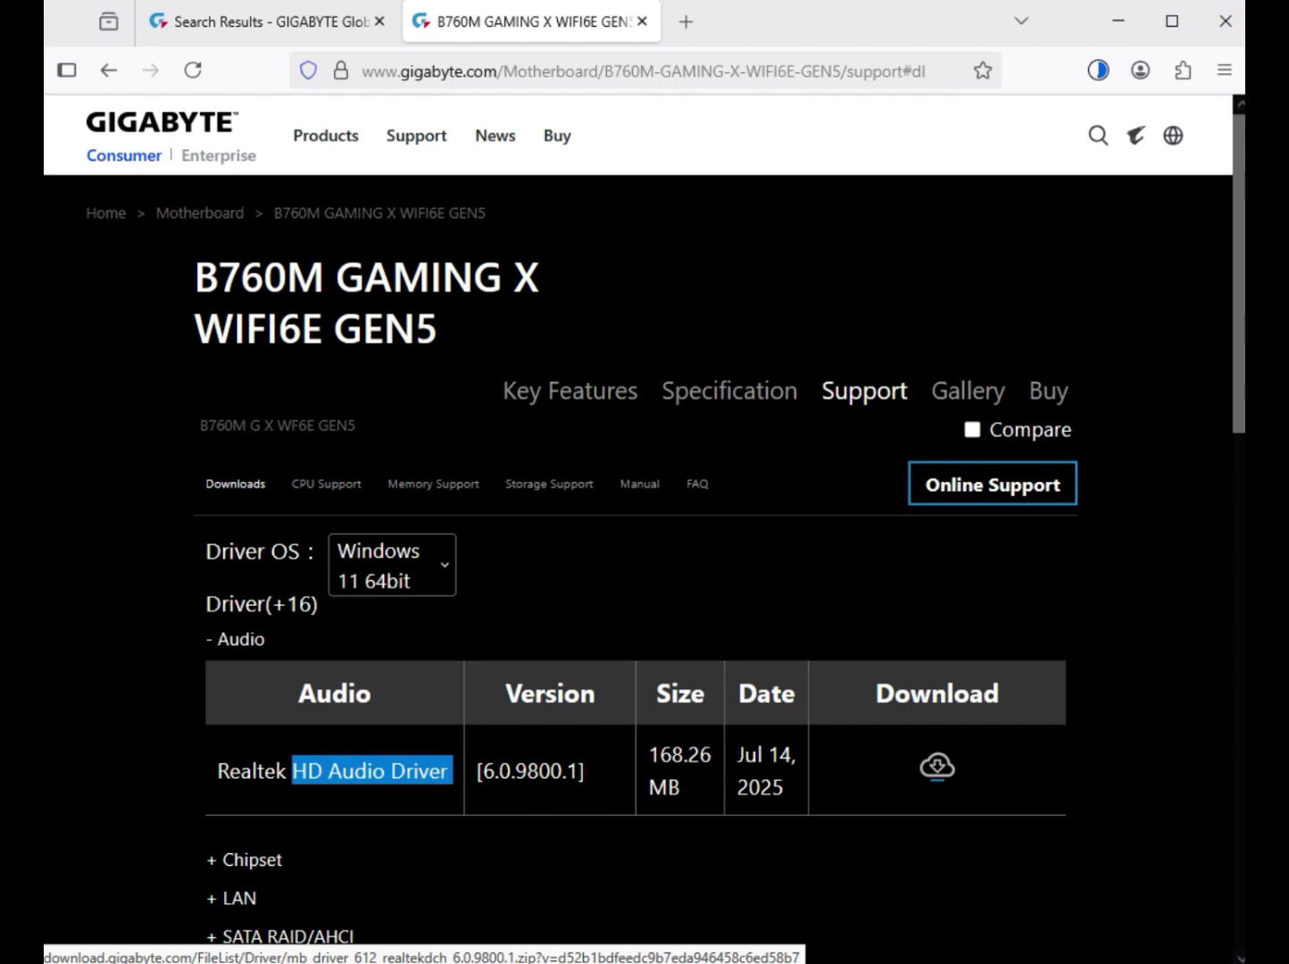
- Expand the Chipset drivers and download the Intel Serial I/O driver and the Intel Management Engine Firmware
scroll(625, 536, down, 2)
click(251, 741)
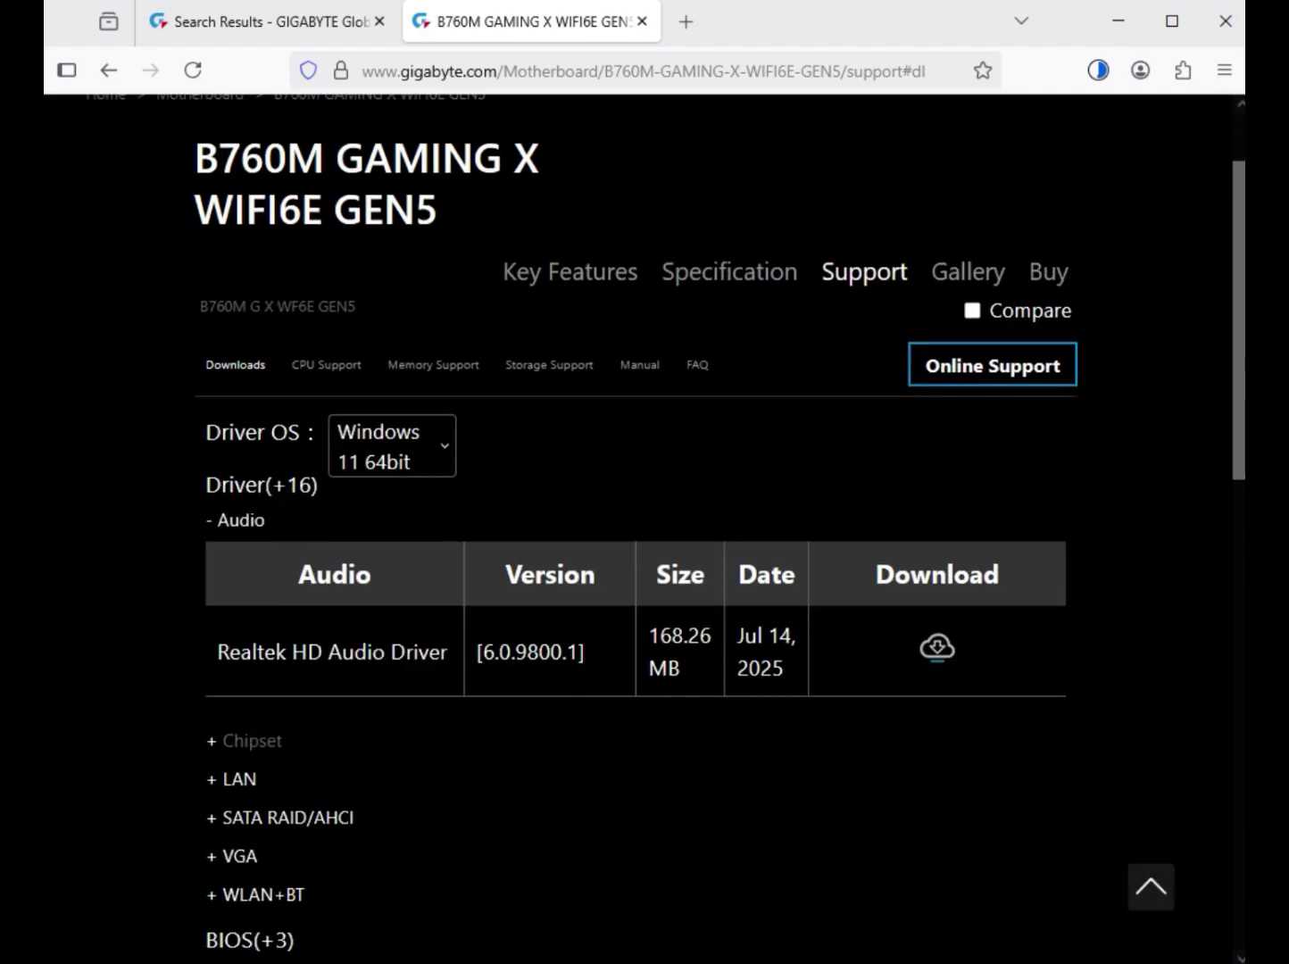
scroll(625, 535, down, 5)
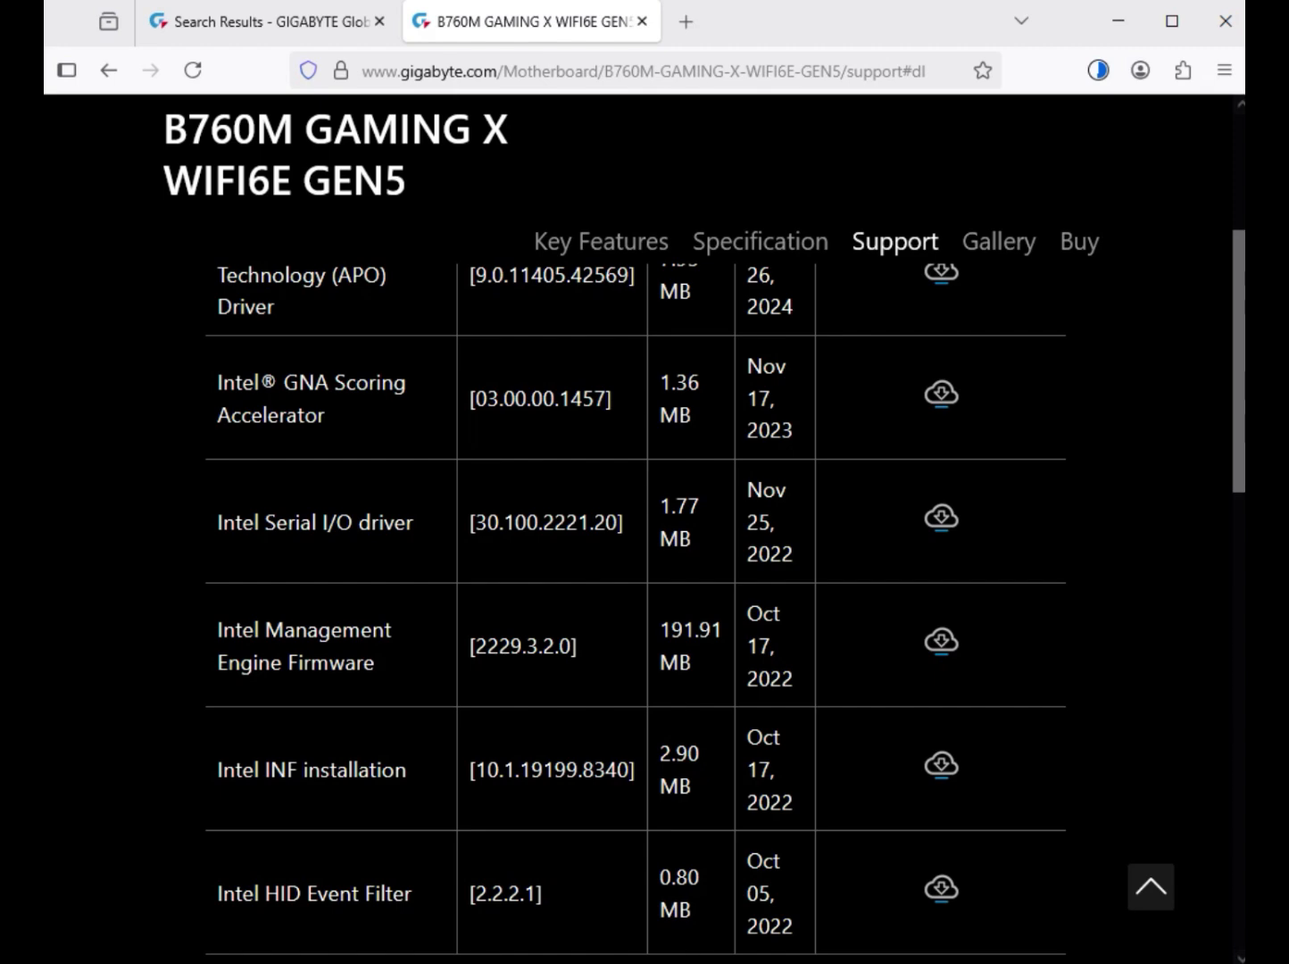
scroll(636, 598, down, 2)
scroll(636, 598, up, 4)
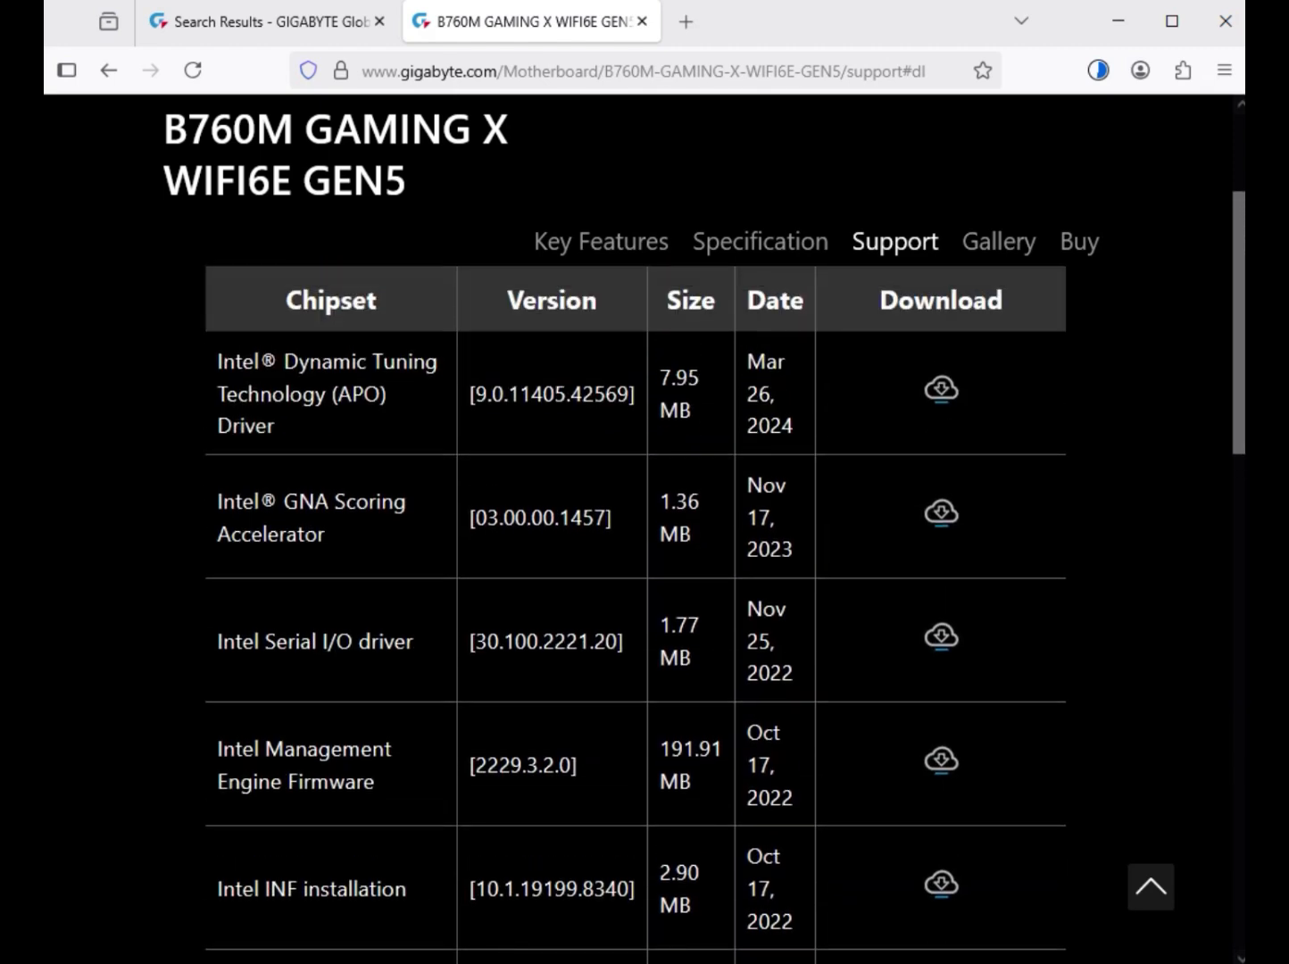
drag(276, 642, 419, 642)
drag(266, 750, 380, 782)
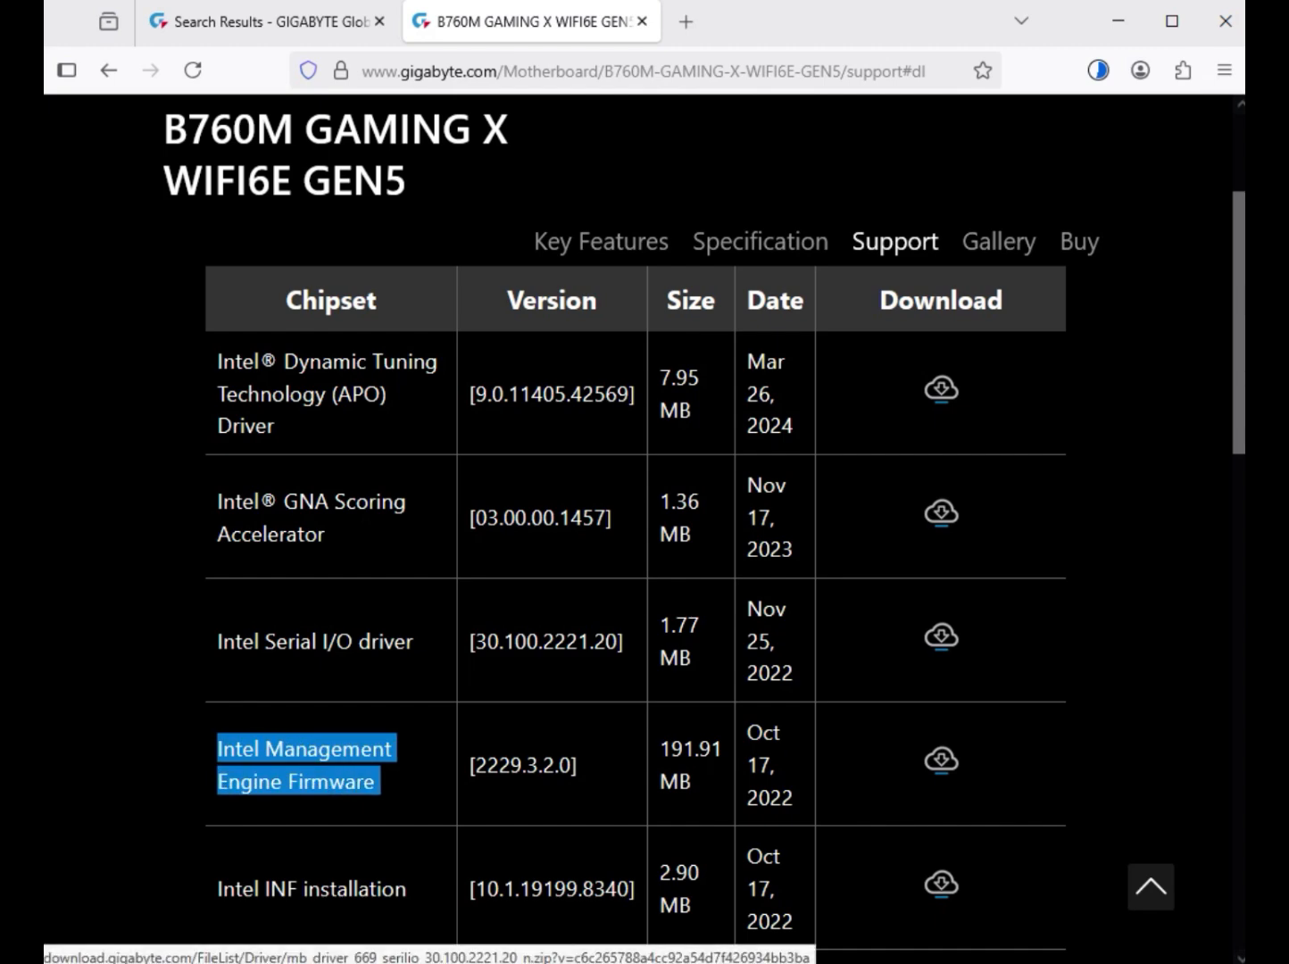
drag(221, 642, 967, 645)
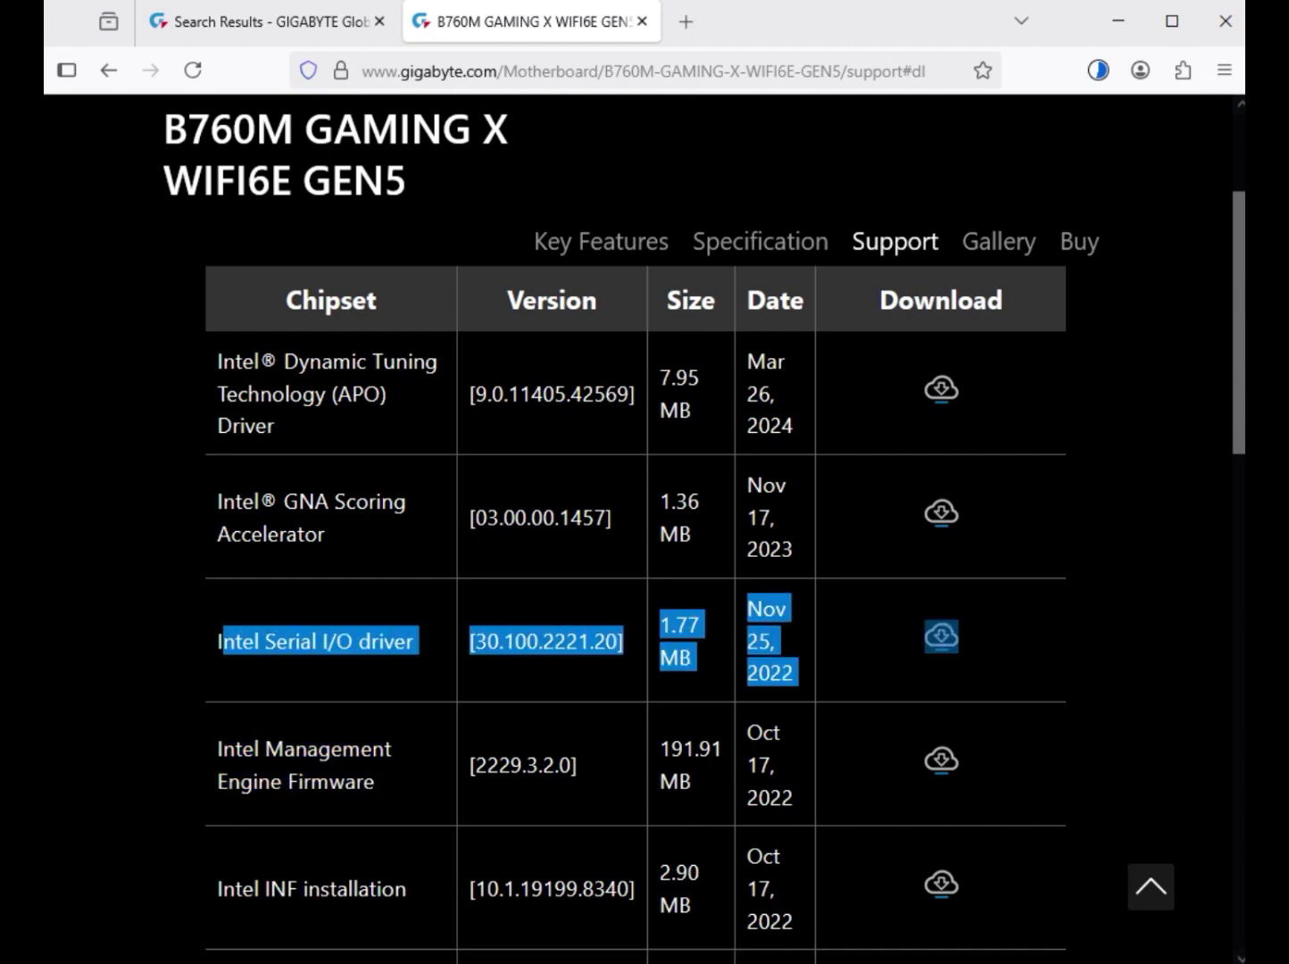
click(941, 637)
drag(254, 749, 797, 797)
click(941, 760)
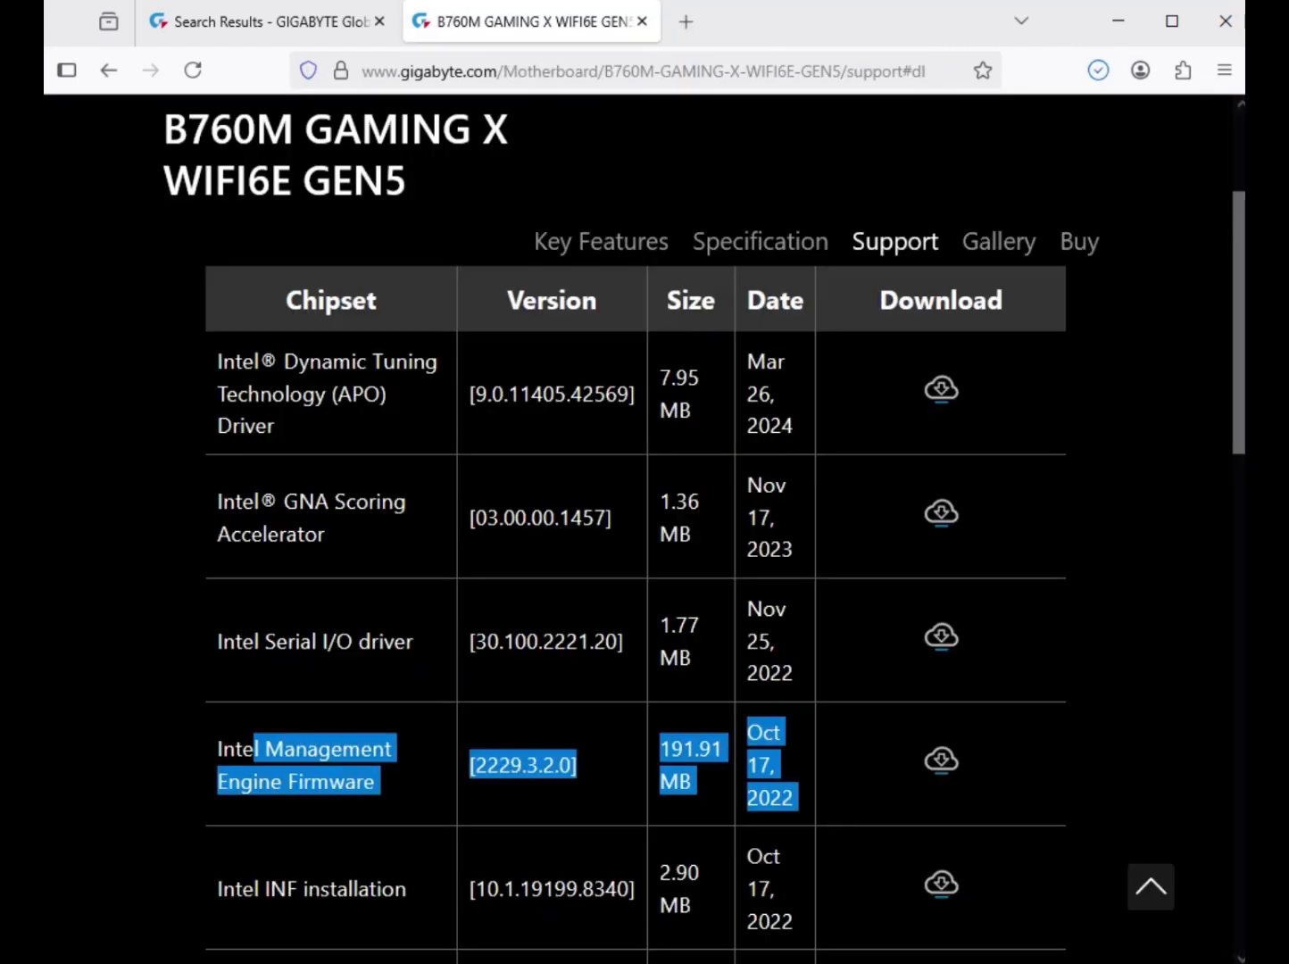
- Expand the LAN drivers and download the Realtek LAN Driver version 11.24.0318.2025
scroll(625, 625, down, 5)
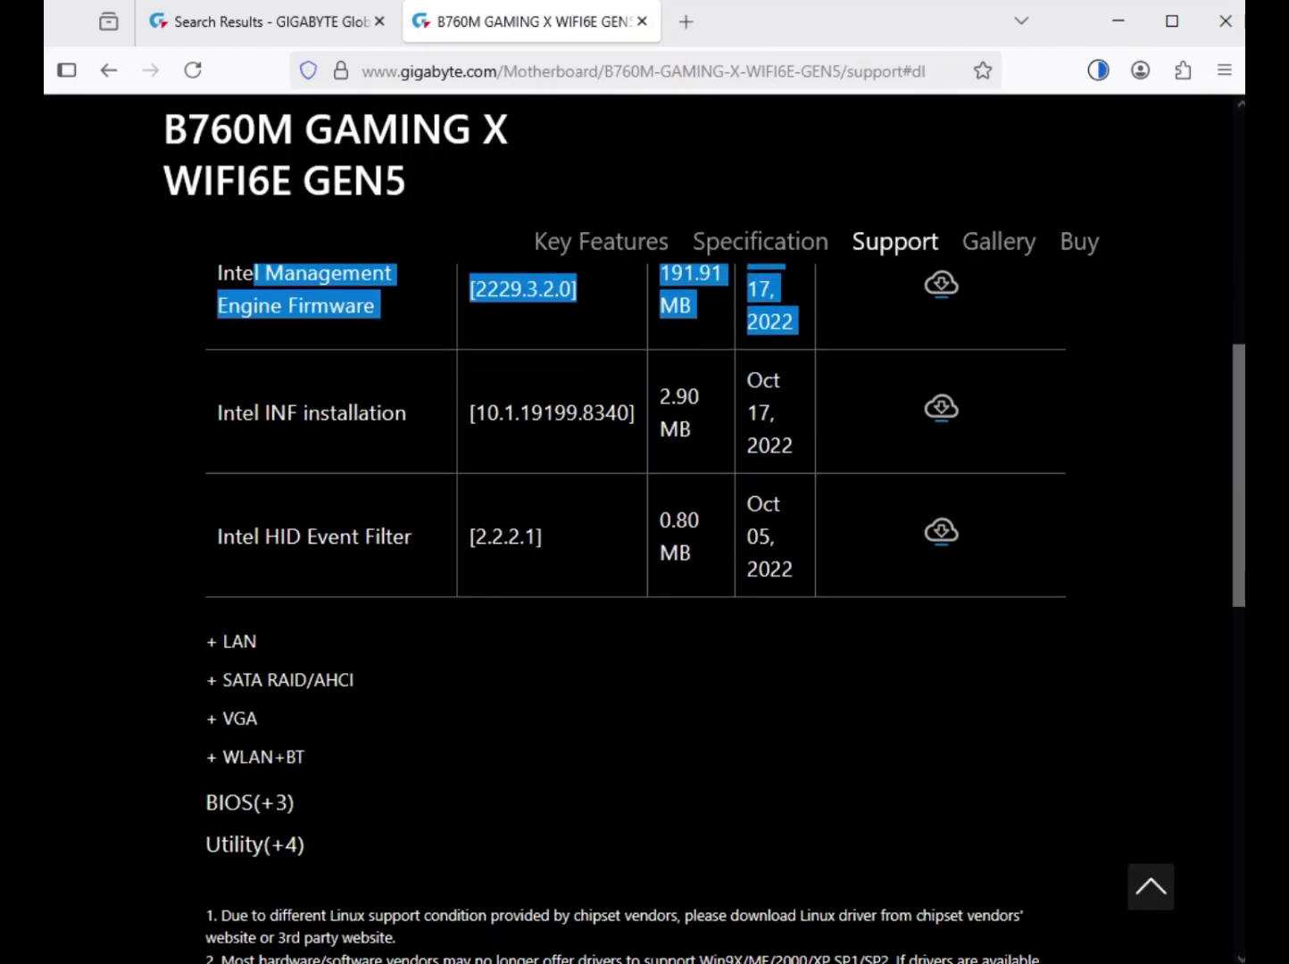
click(239, 641)
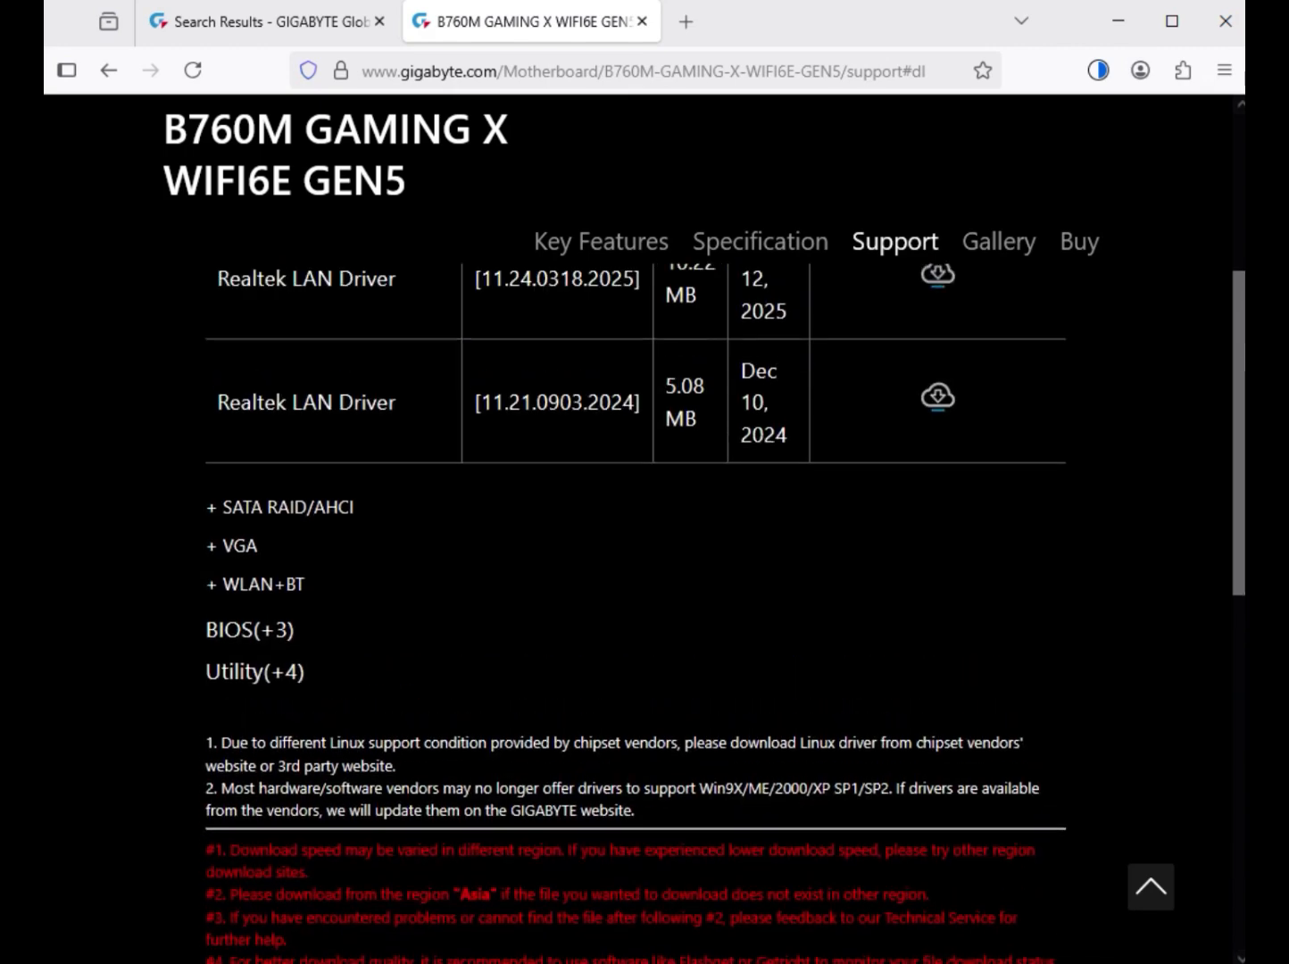
drag(217, 494, 763, 528)
click(938, 489)
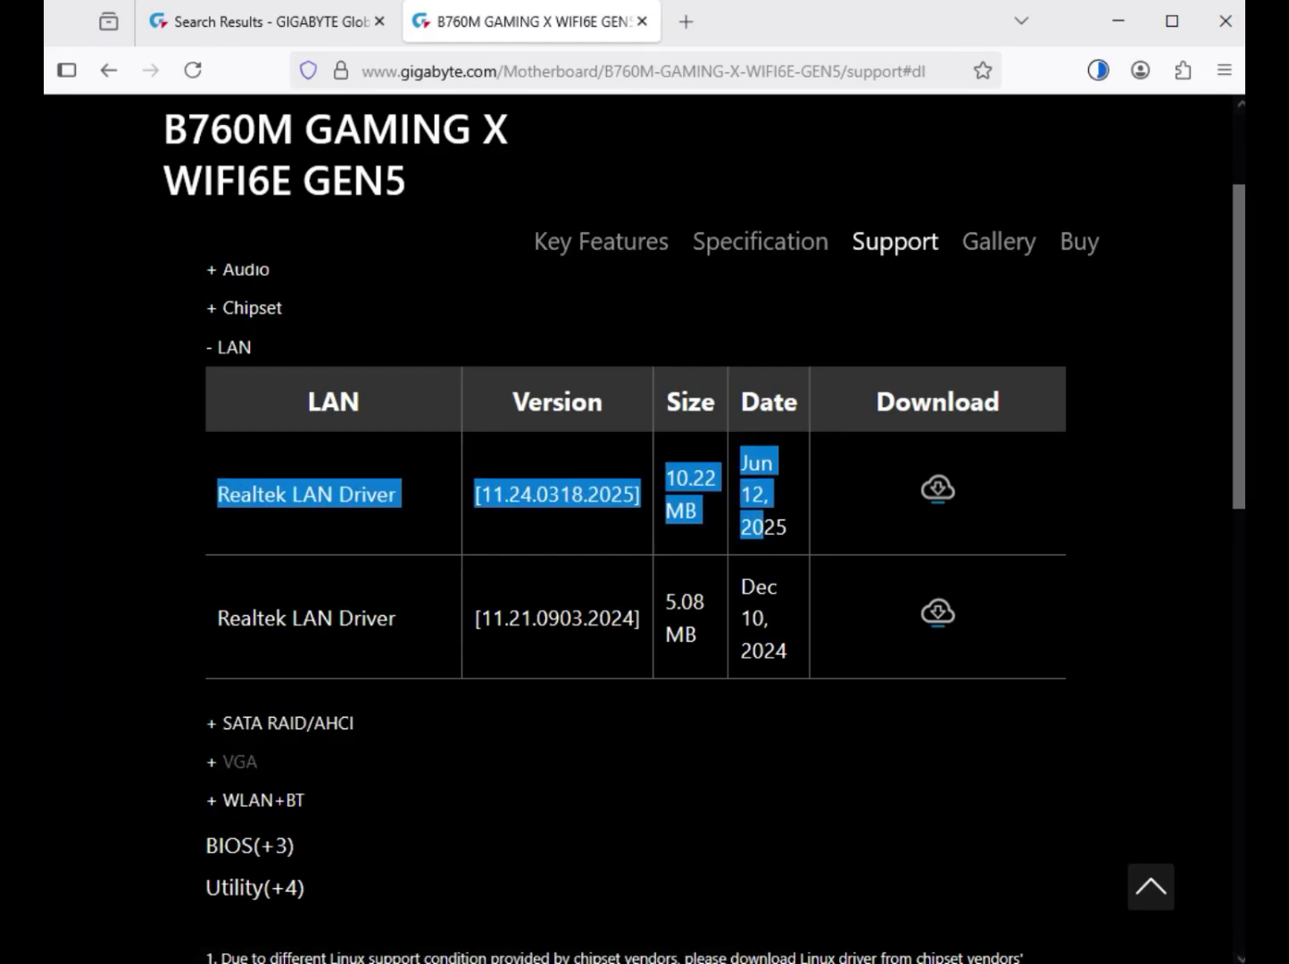
- Expand the VGA drivers and download the Intel Graphic Driver version 31.0.101.3302
click(239, 762)
scroll(636, 536, up, 1)
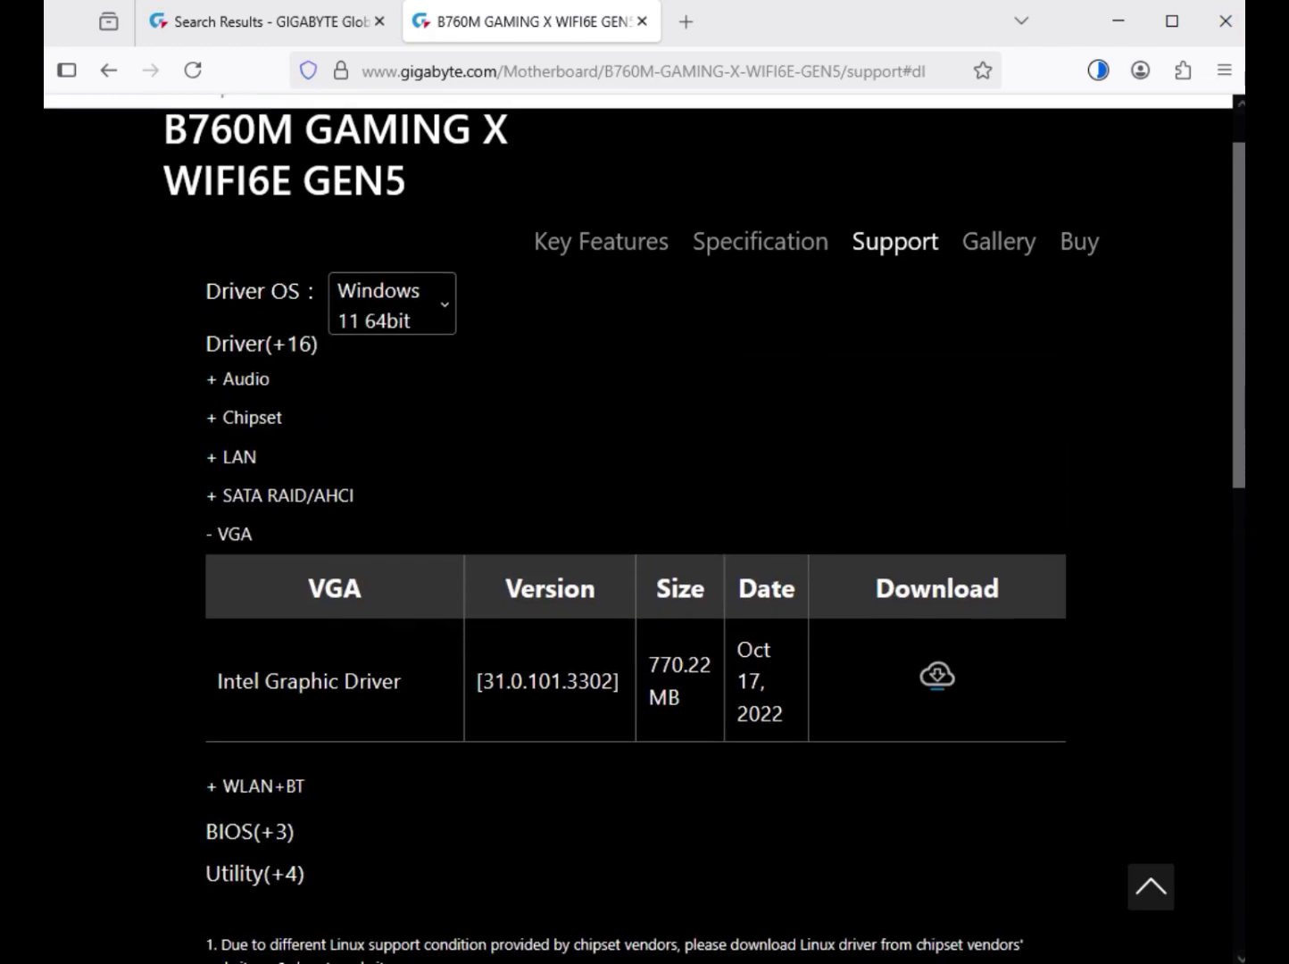
drag(265, 690, 783, 723)
click(938, 685)
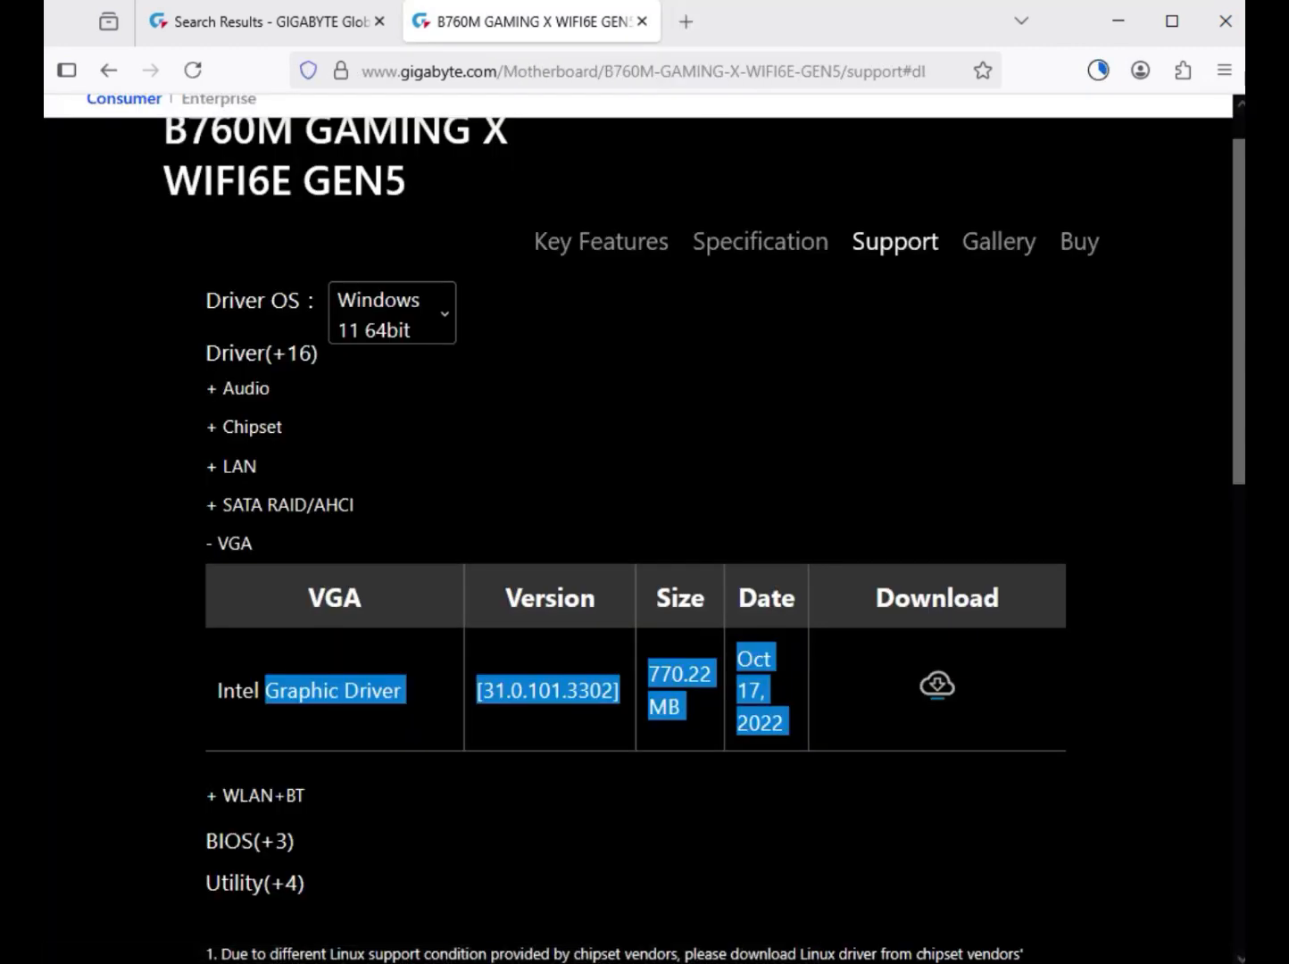
- Expand the WLAN+BT drivers and review the Intel Bluetooth and Intel WIFI driver entries
click(263, 795)
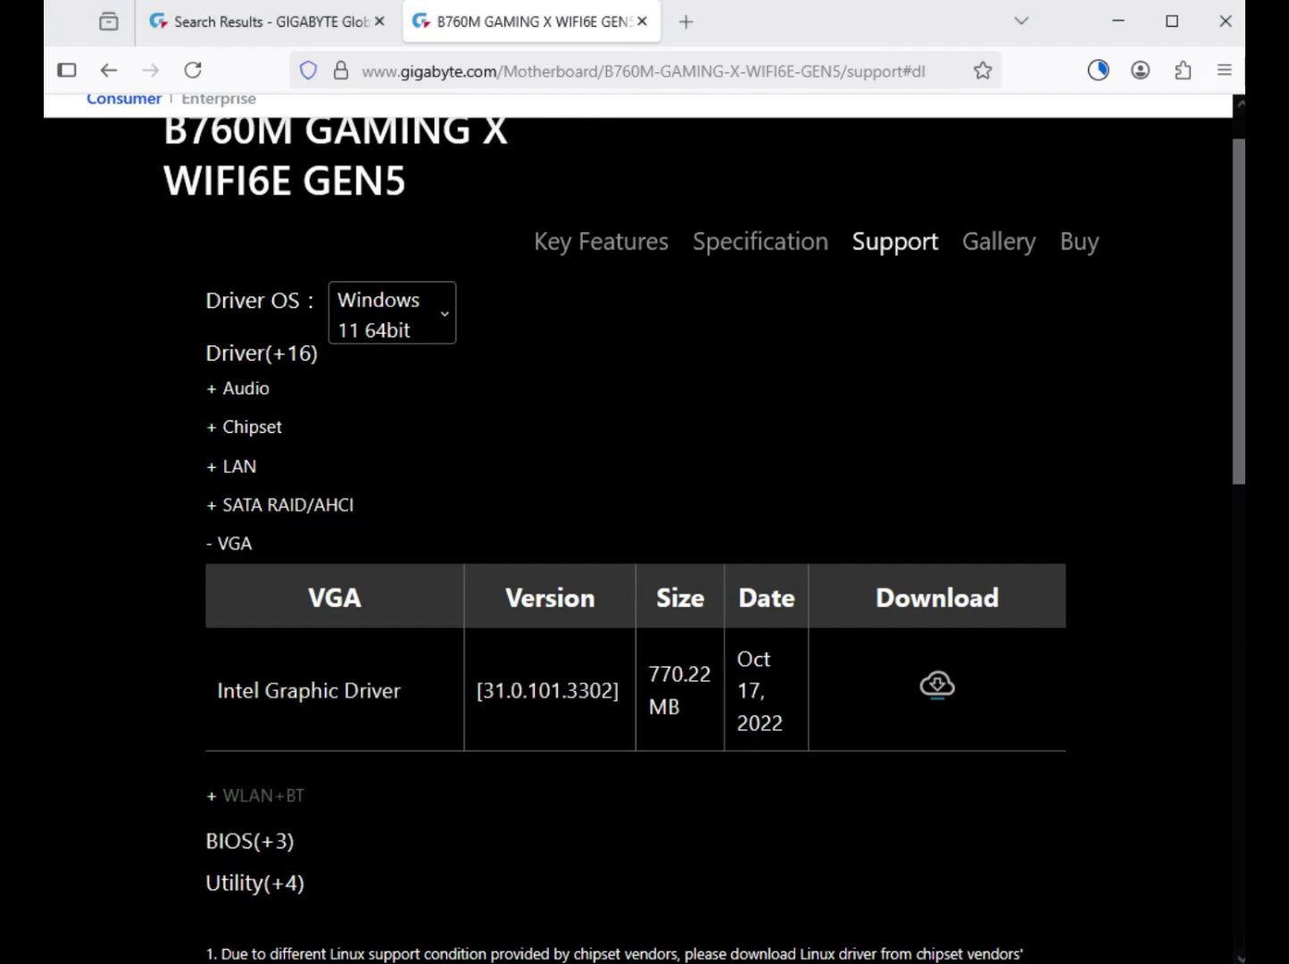
drag(259, 712, 420, 712)
drag(265, 804, 372, 804)
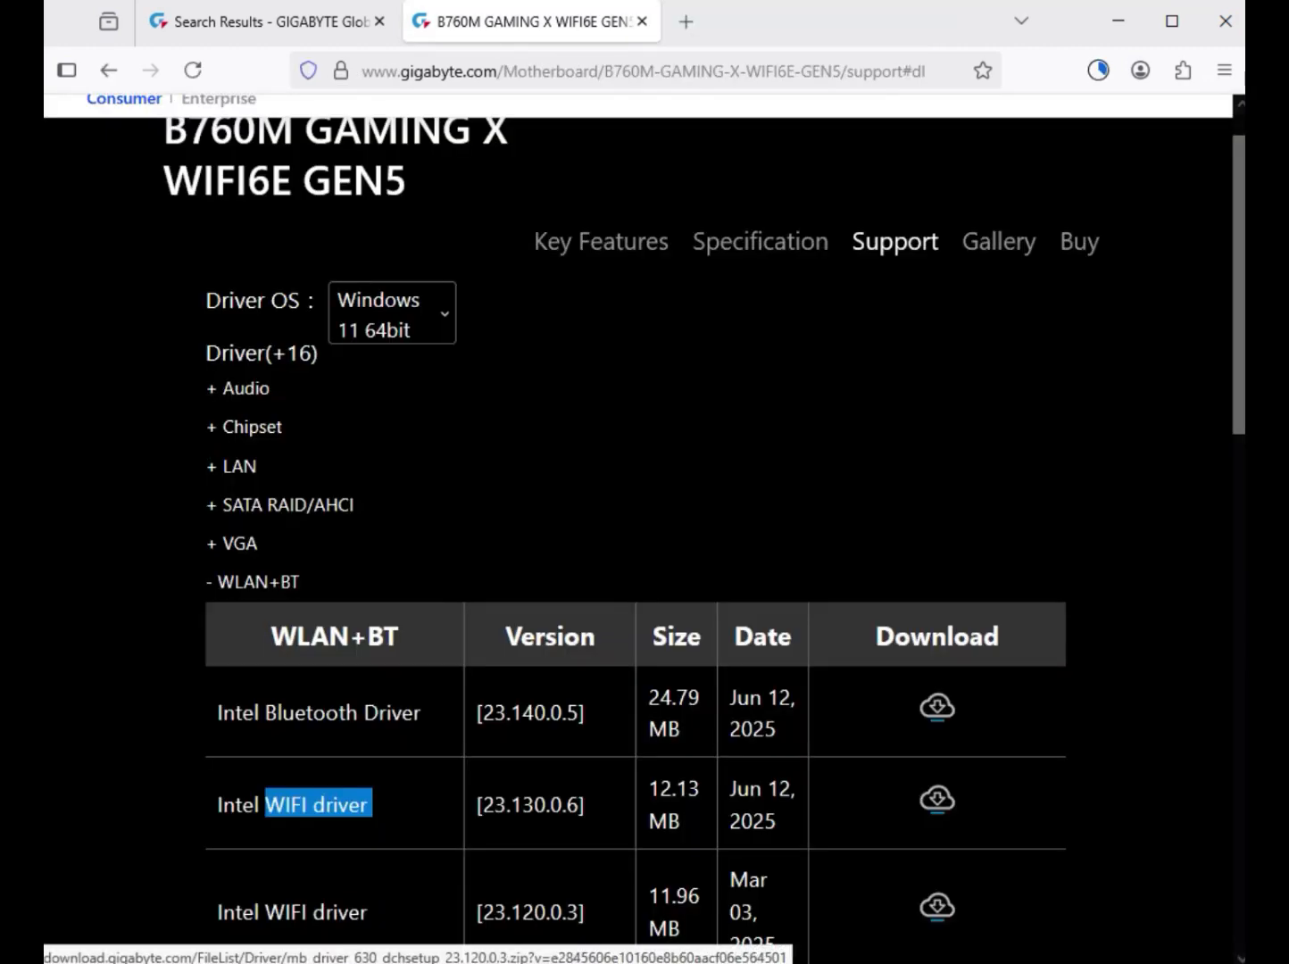
scroll(636, 571, down, 4)
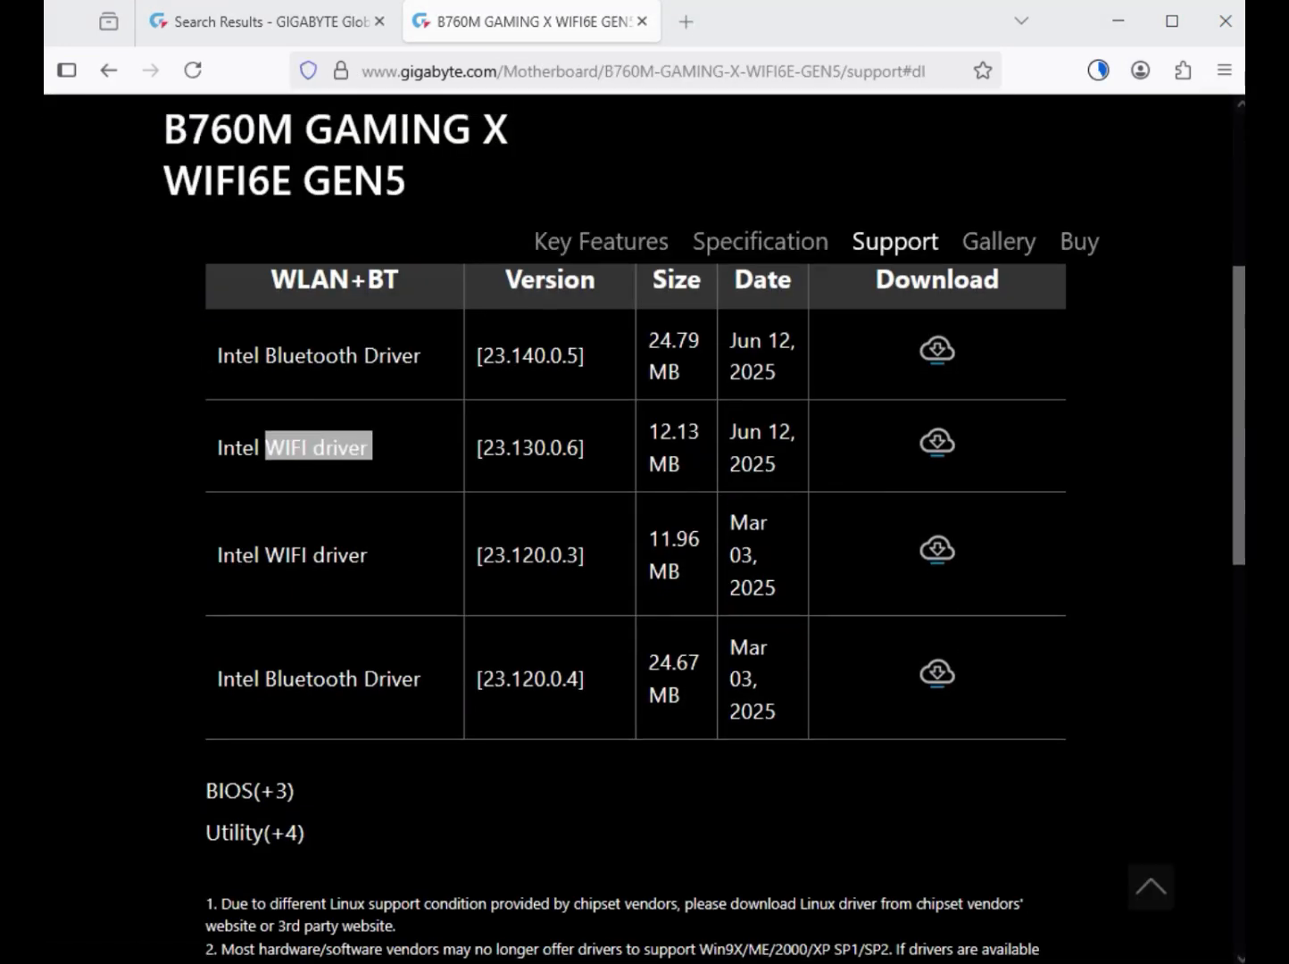
scroll(636, 571, up, 6)
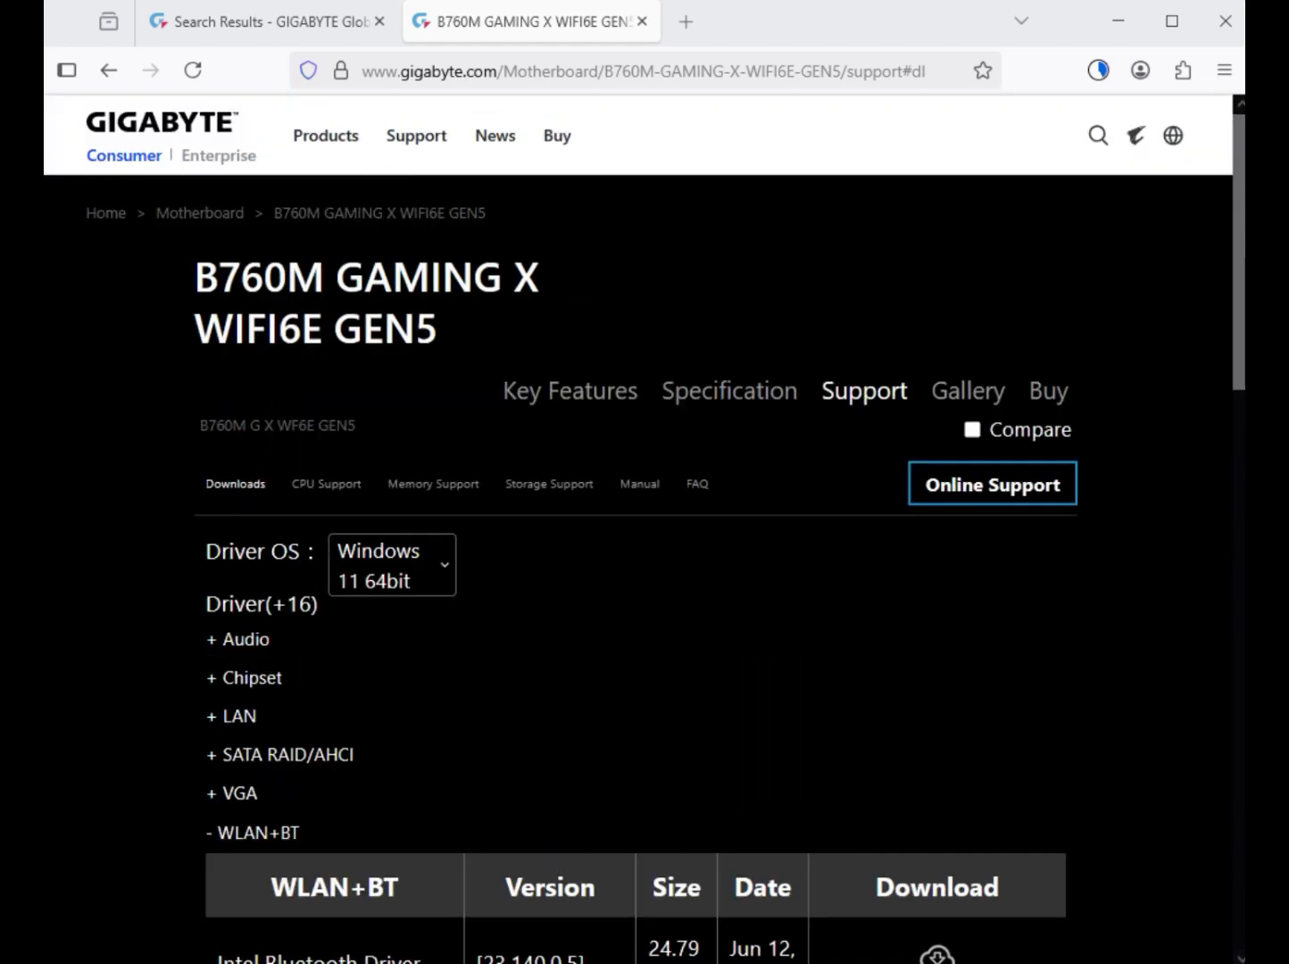
- Check the browser's downloads, switch to the Downloads folder in File Explorer and look over the driver files
click(1098, 71)
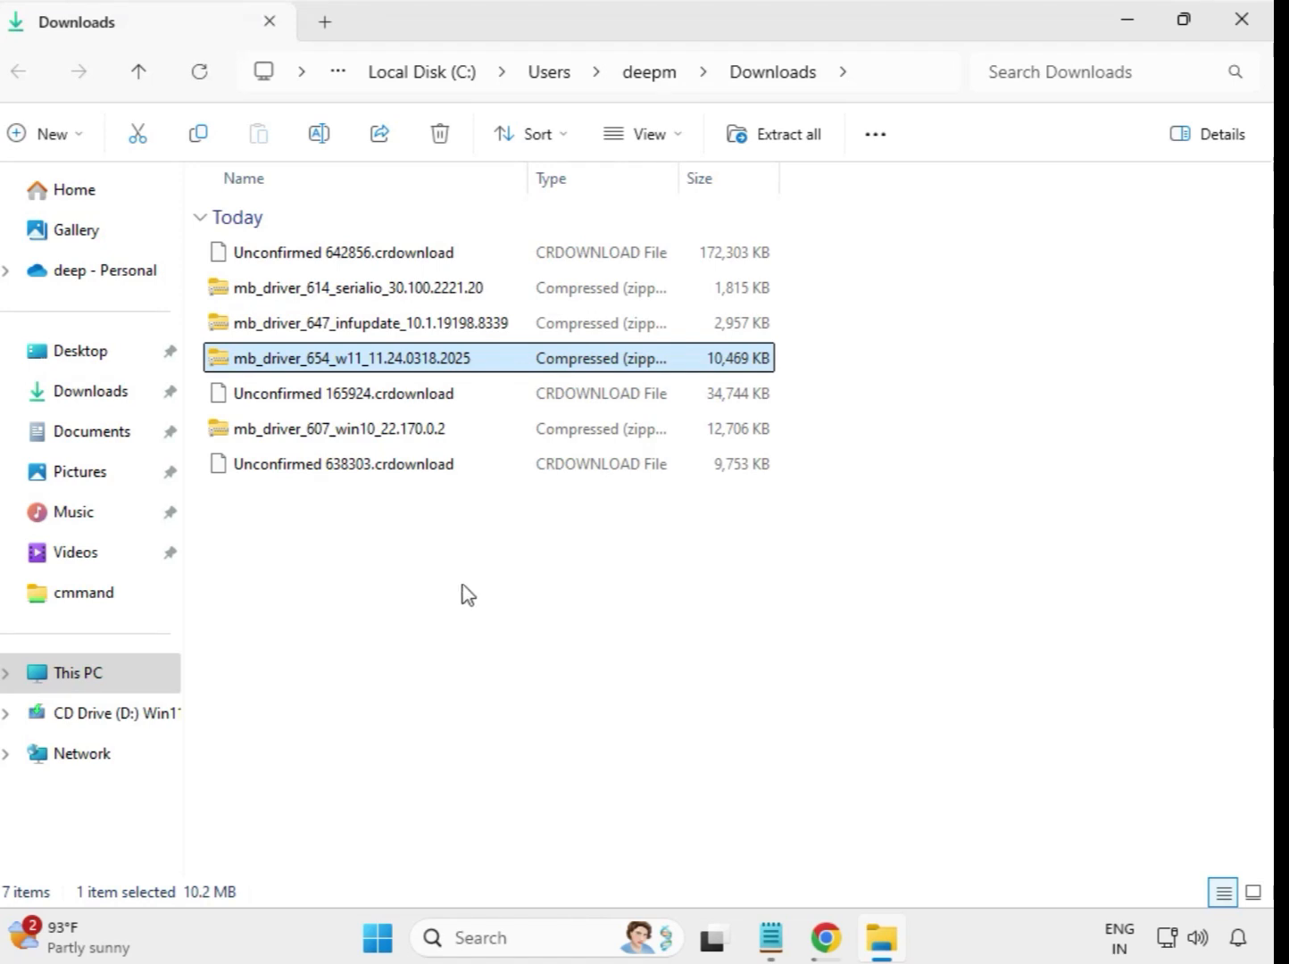
drag(476, 569, 440, 256)
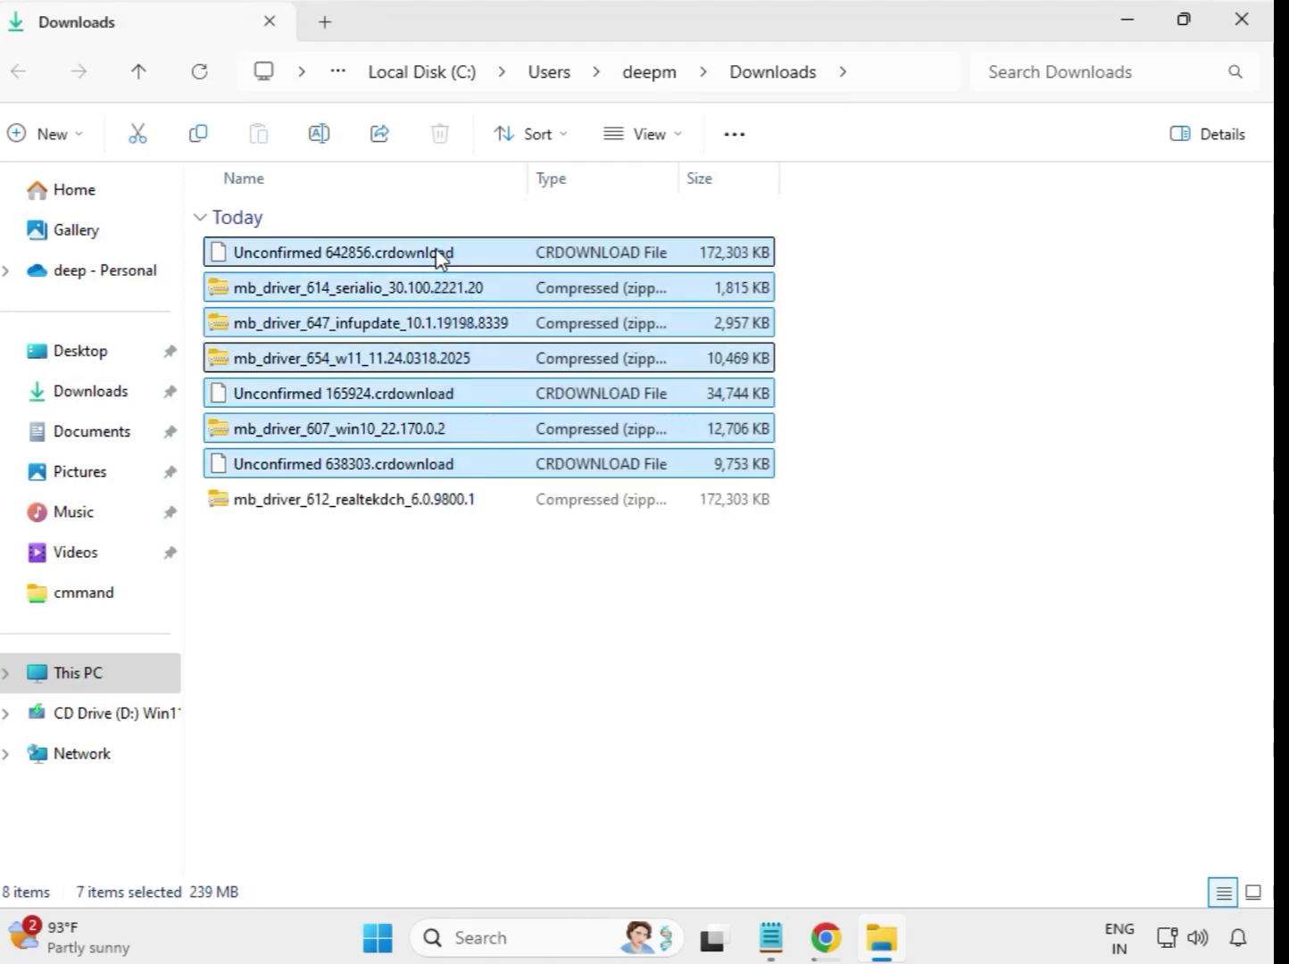
click(682, 585)
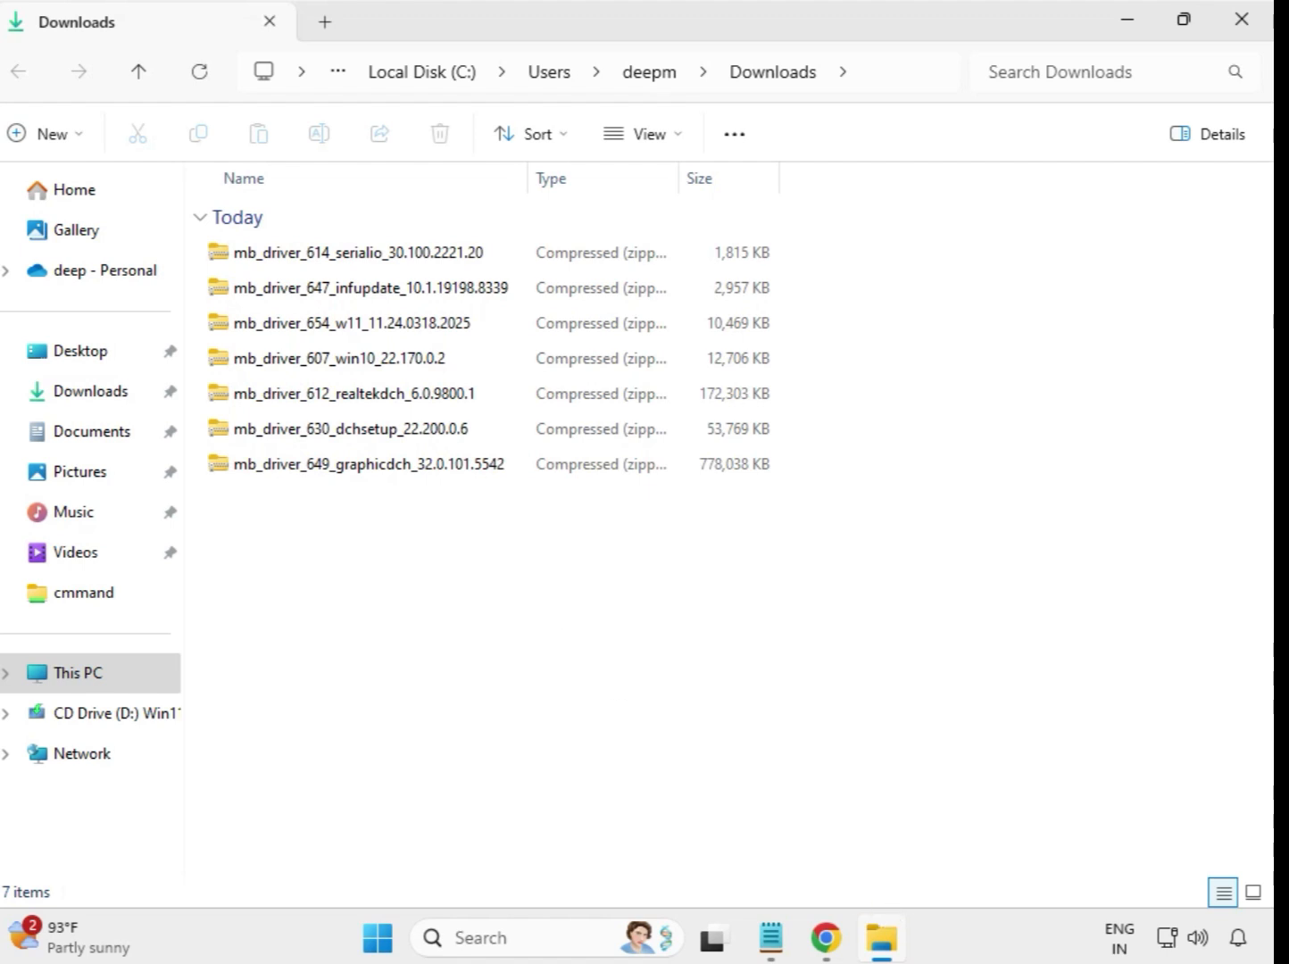
- Extract the mb_driver_614_serialio_30.100.2221.20 archive to its default folder, close the extracted window and select the new folder in Downloads
click(333, 260)
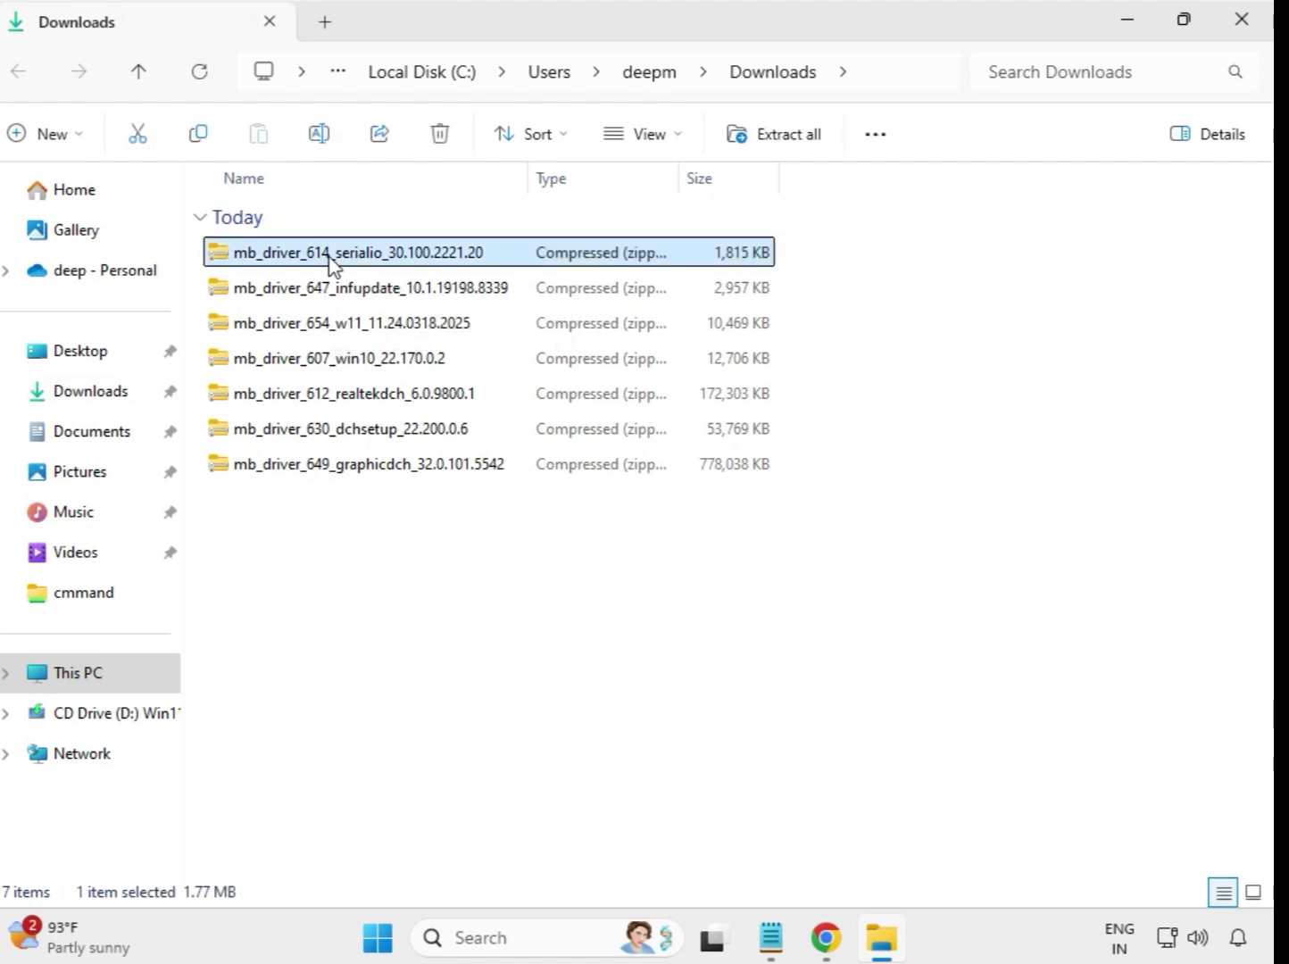
right_click(331, 260)
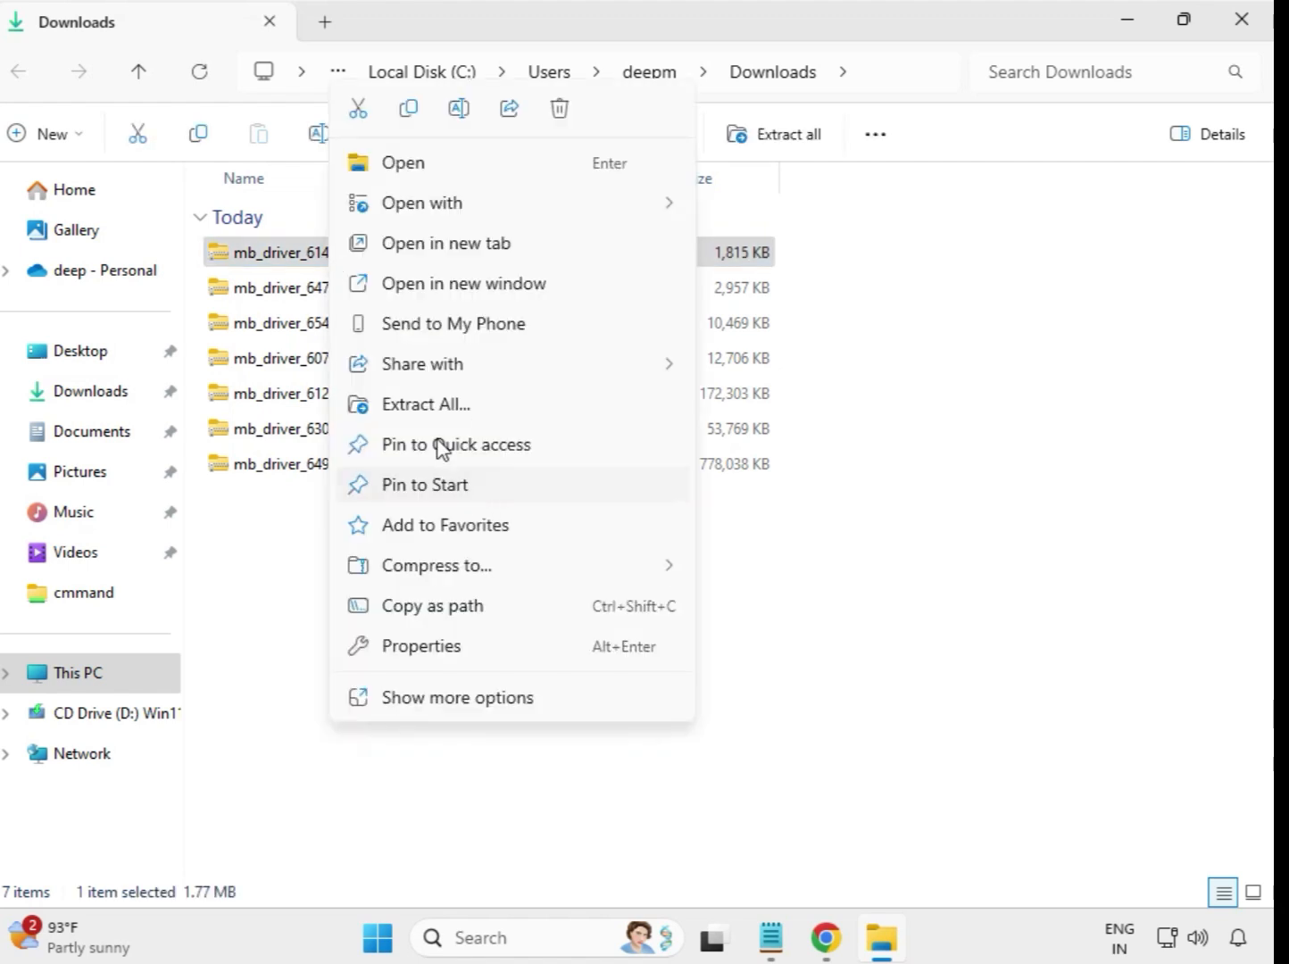
click(434, 411)
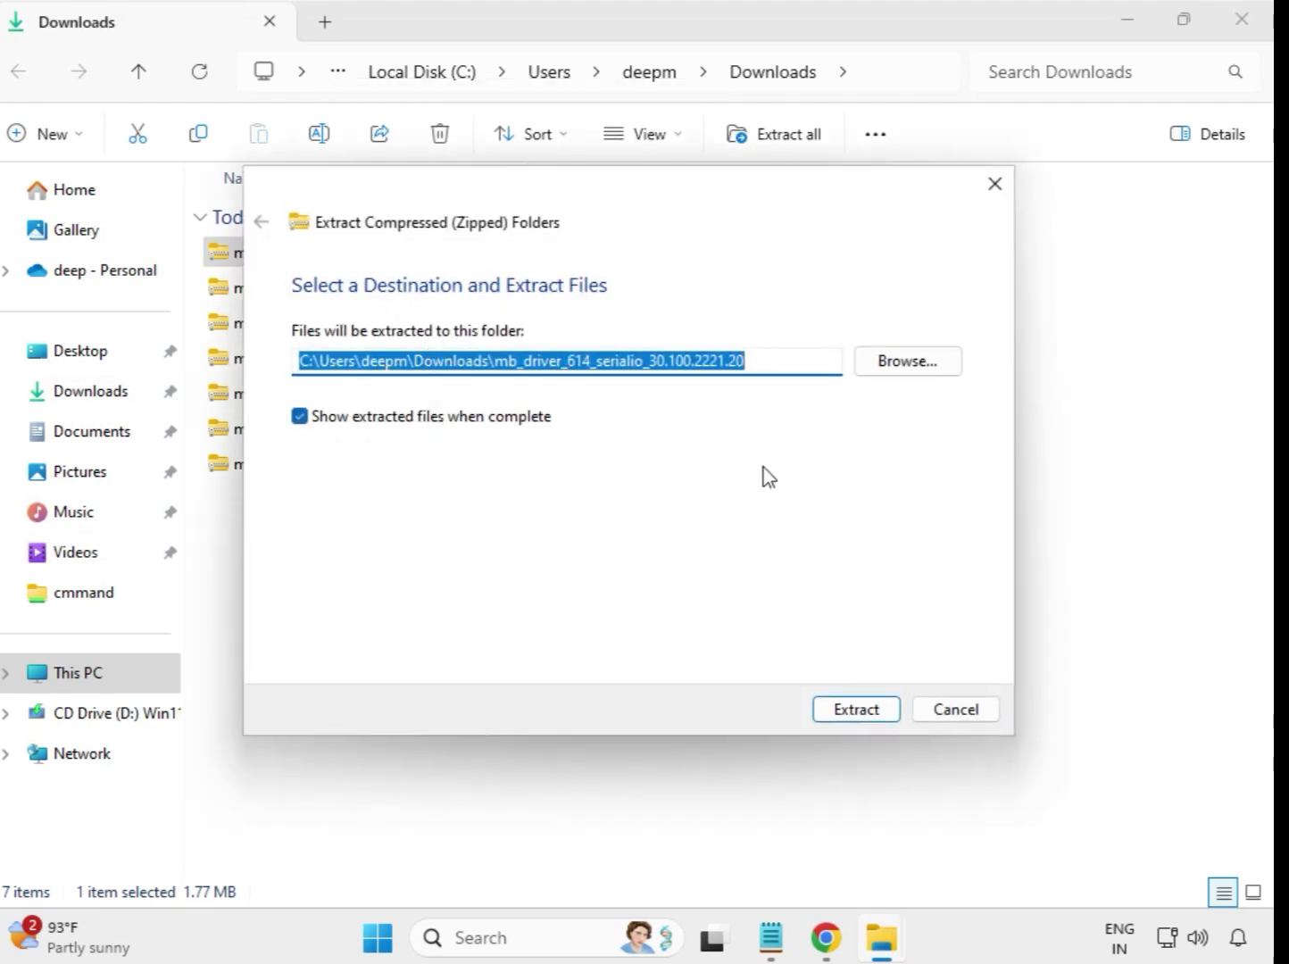
click(868, 711)
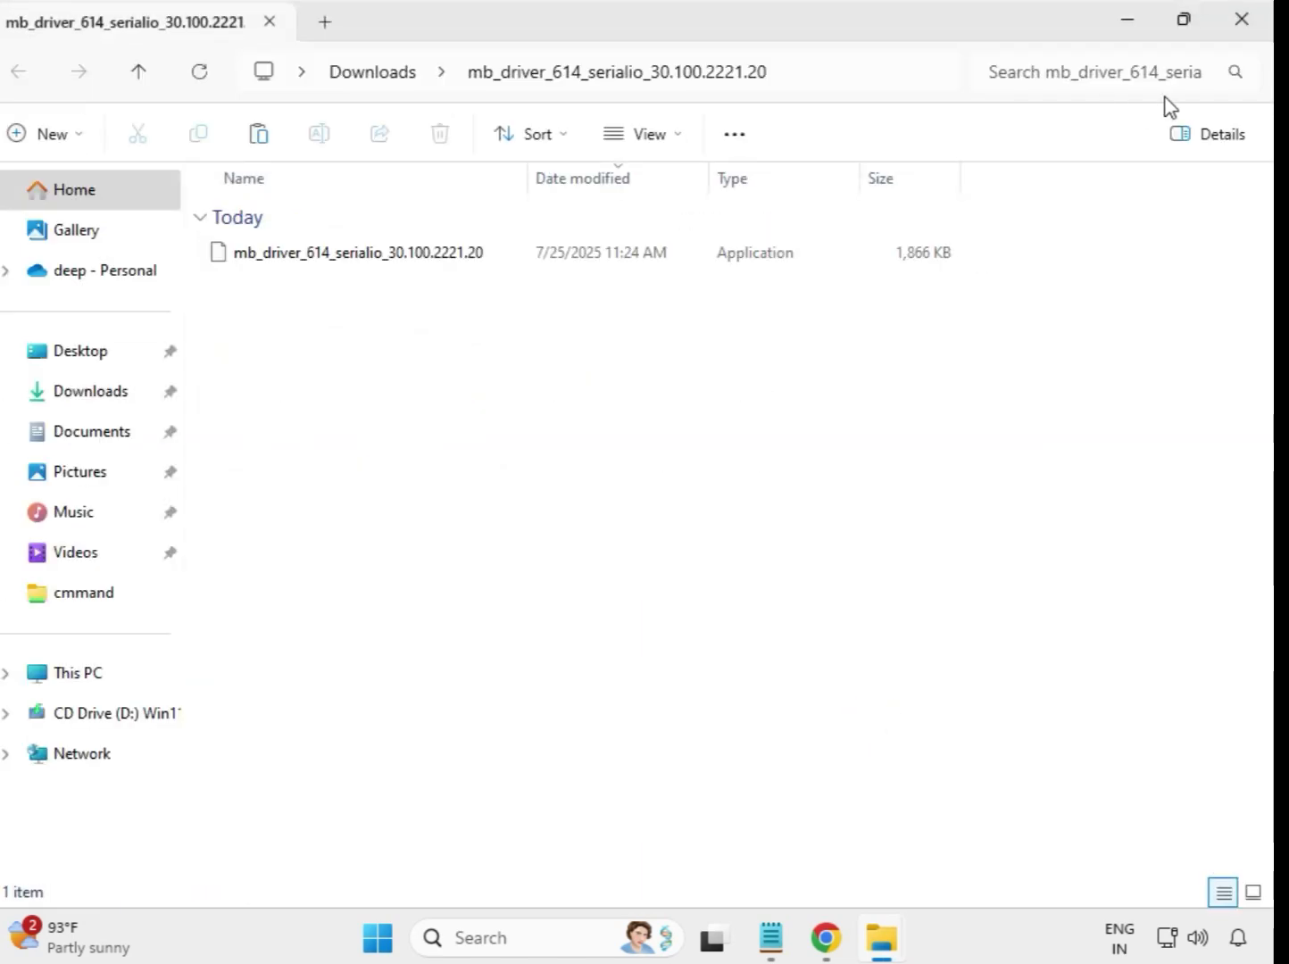
click(1242, 27)
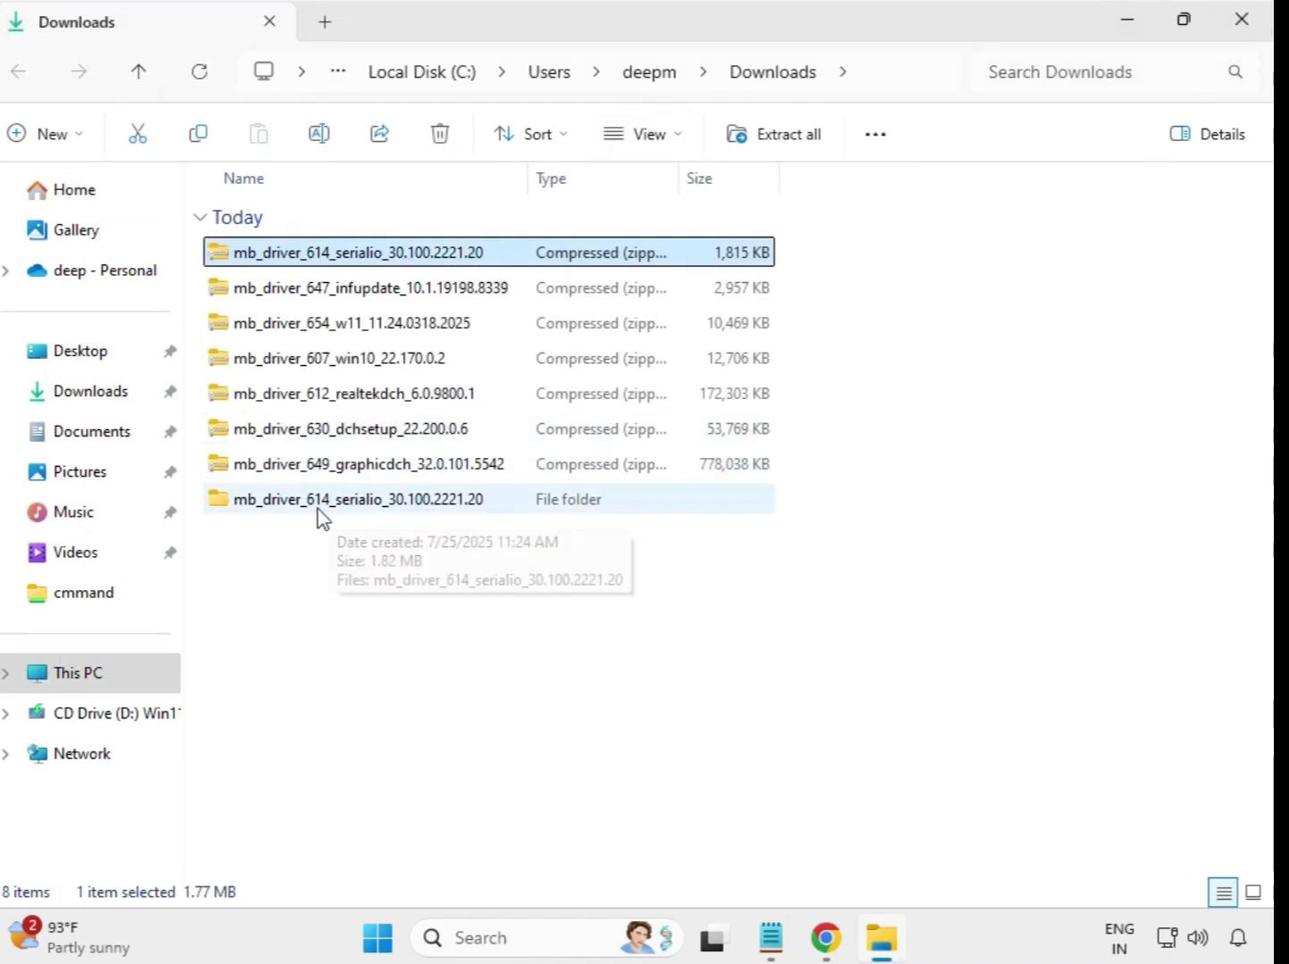
click(345, 507)
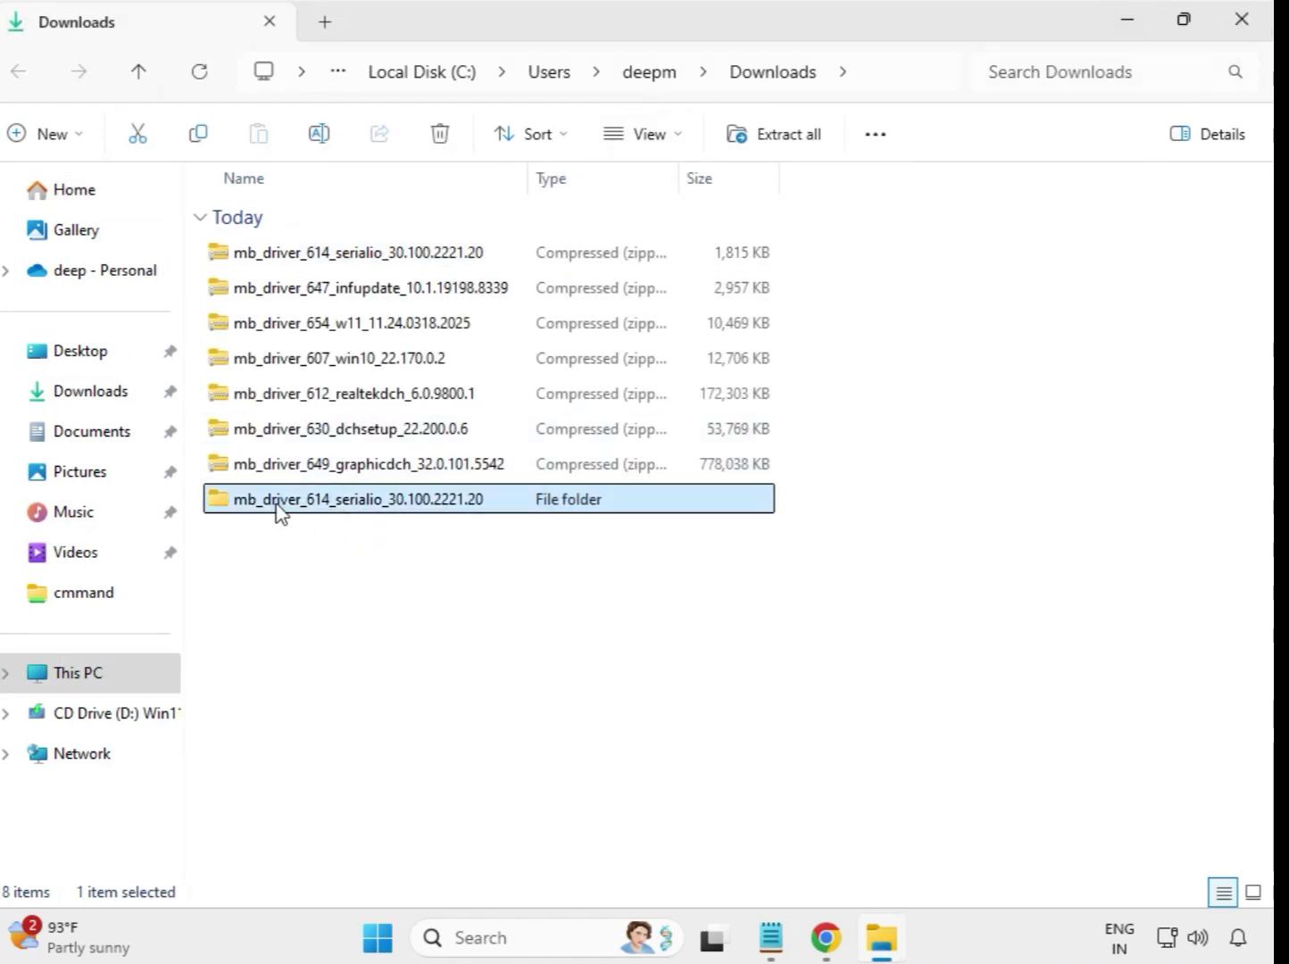
- Extract the mb_driver_647_infupdate_10.1.19198.8339 archive to its default folder and close the extracted window
click(338, 295)
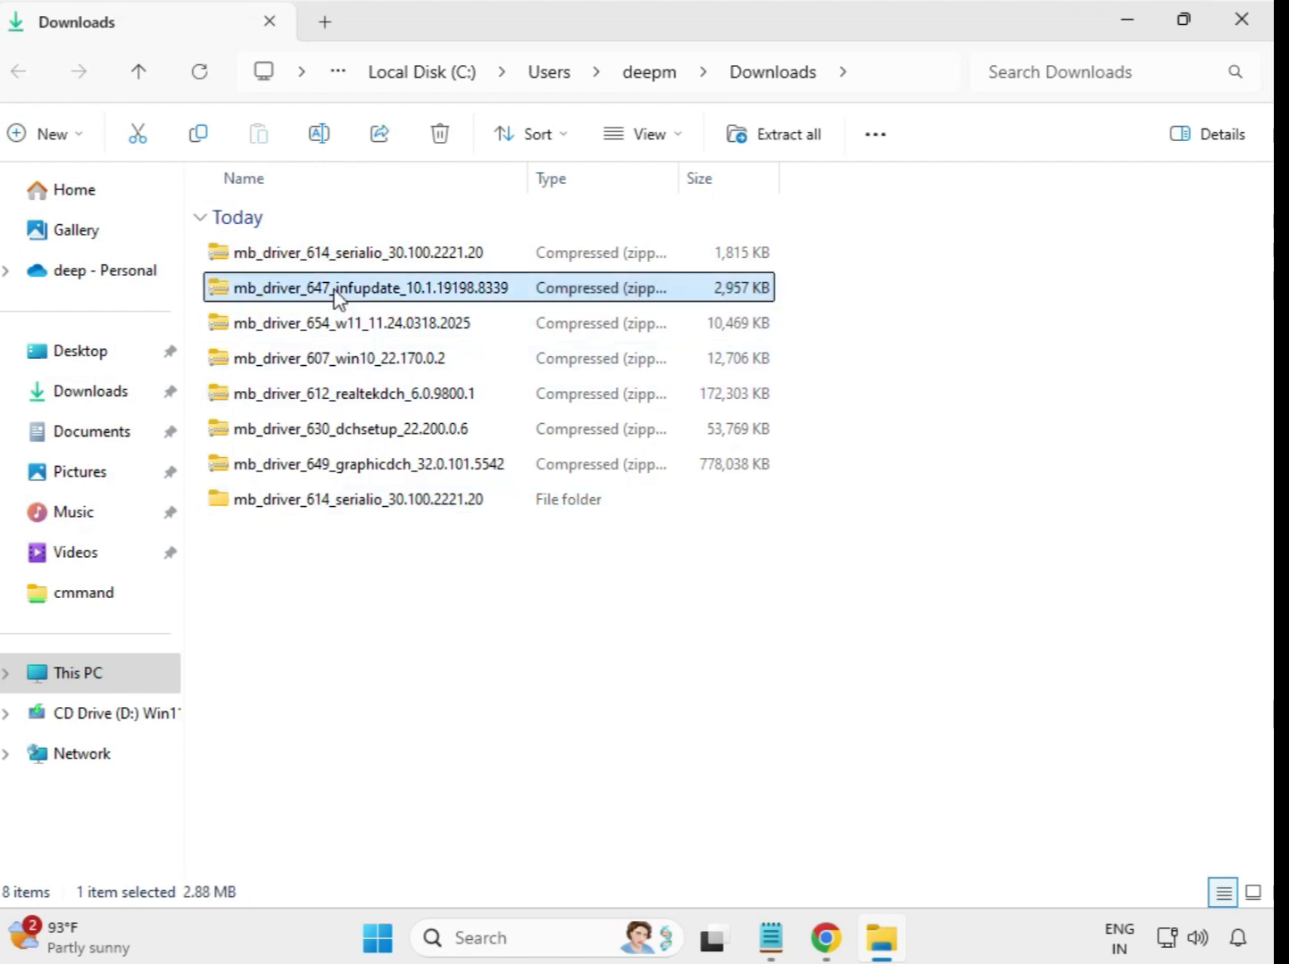
right_click(336, 295)
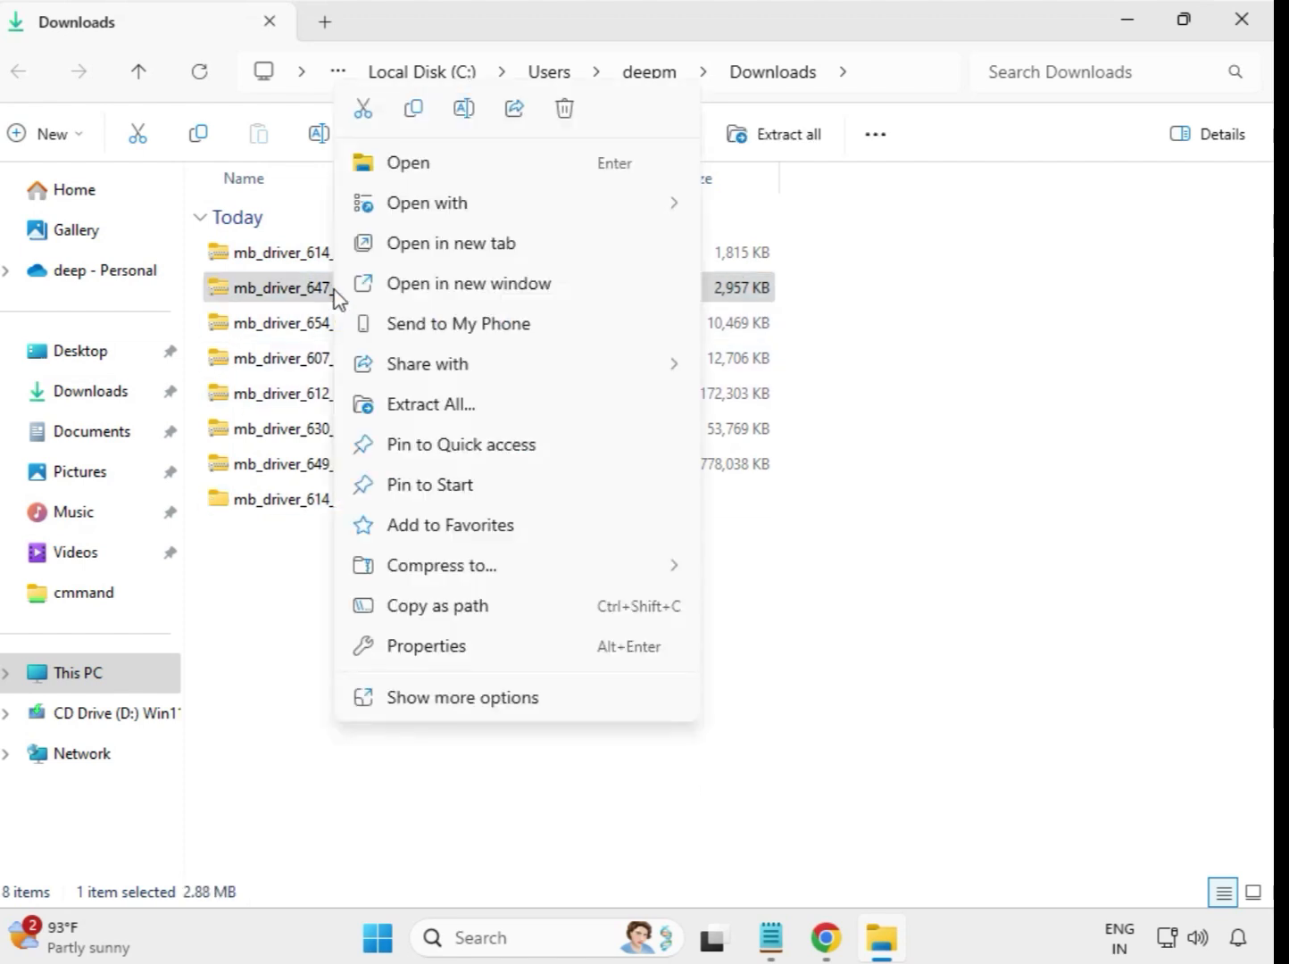
click(436, 416)
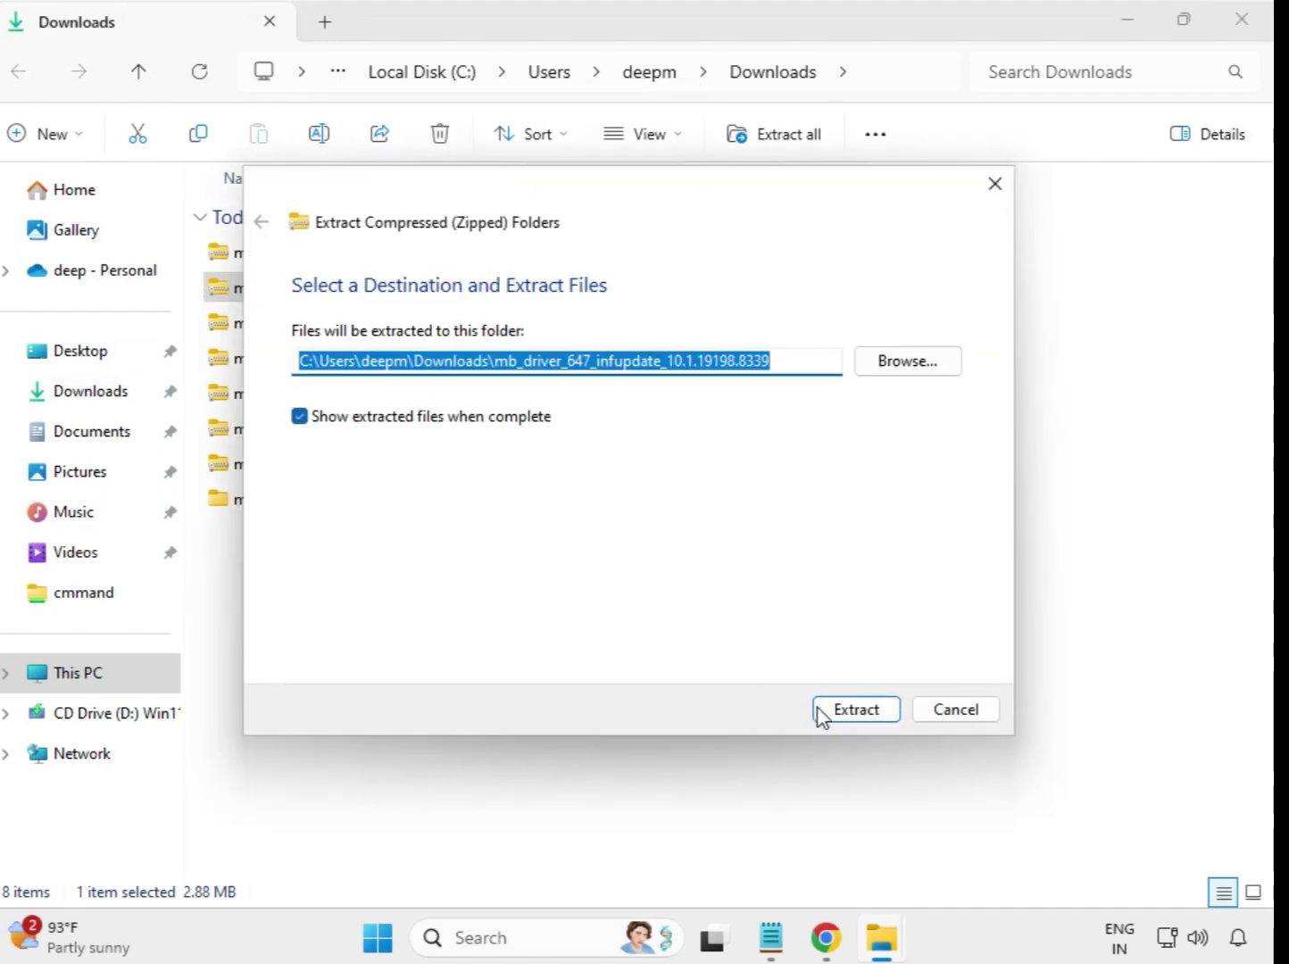
click(842, 715)
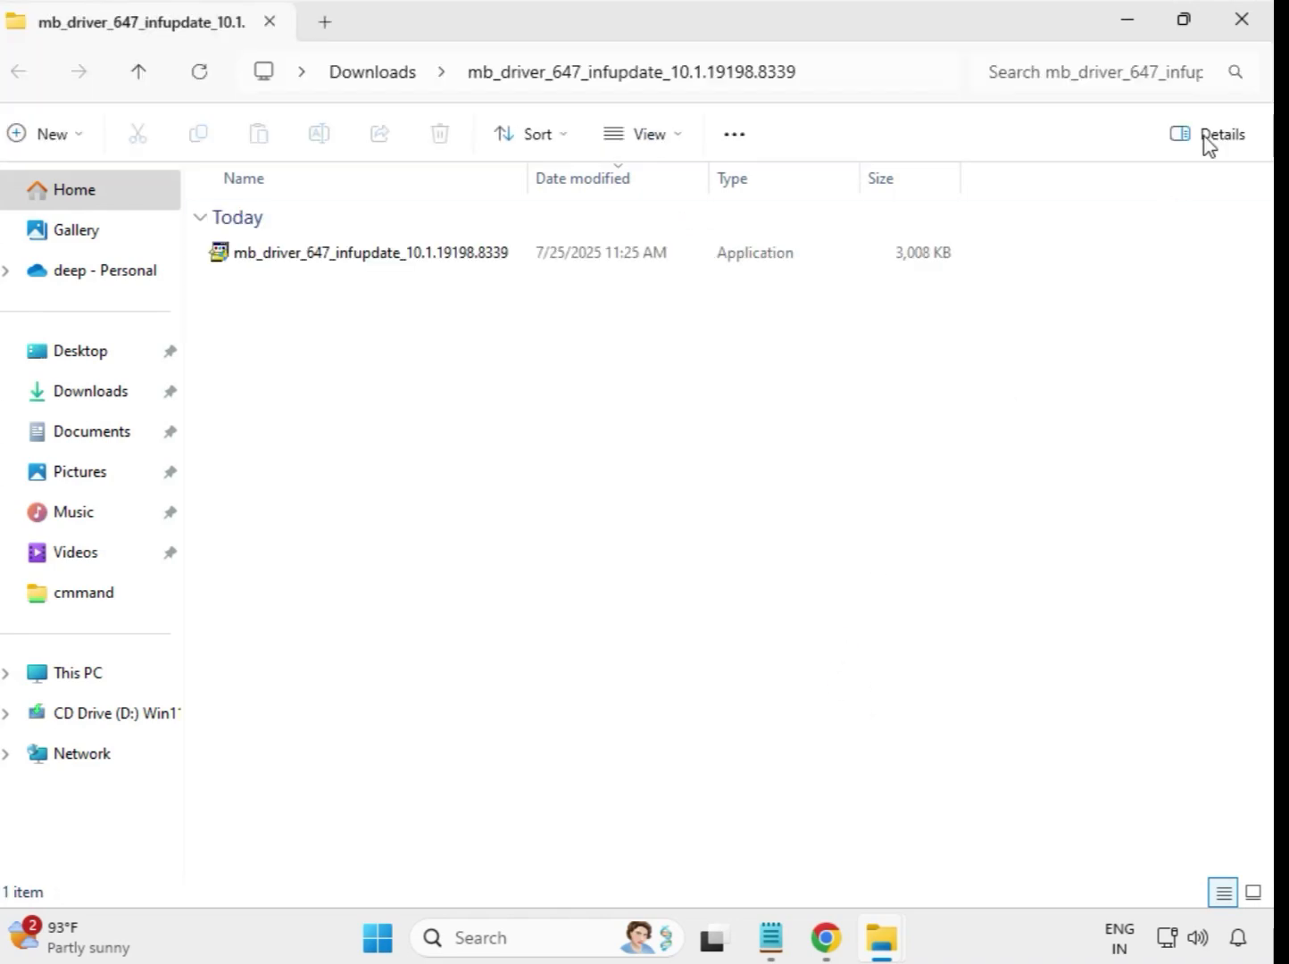
click(1243, 22)
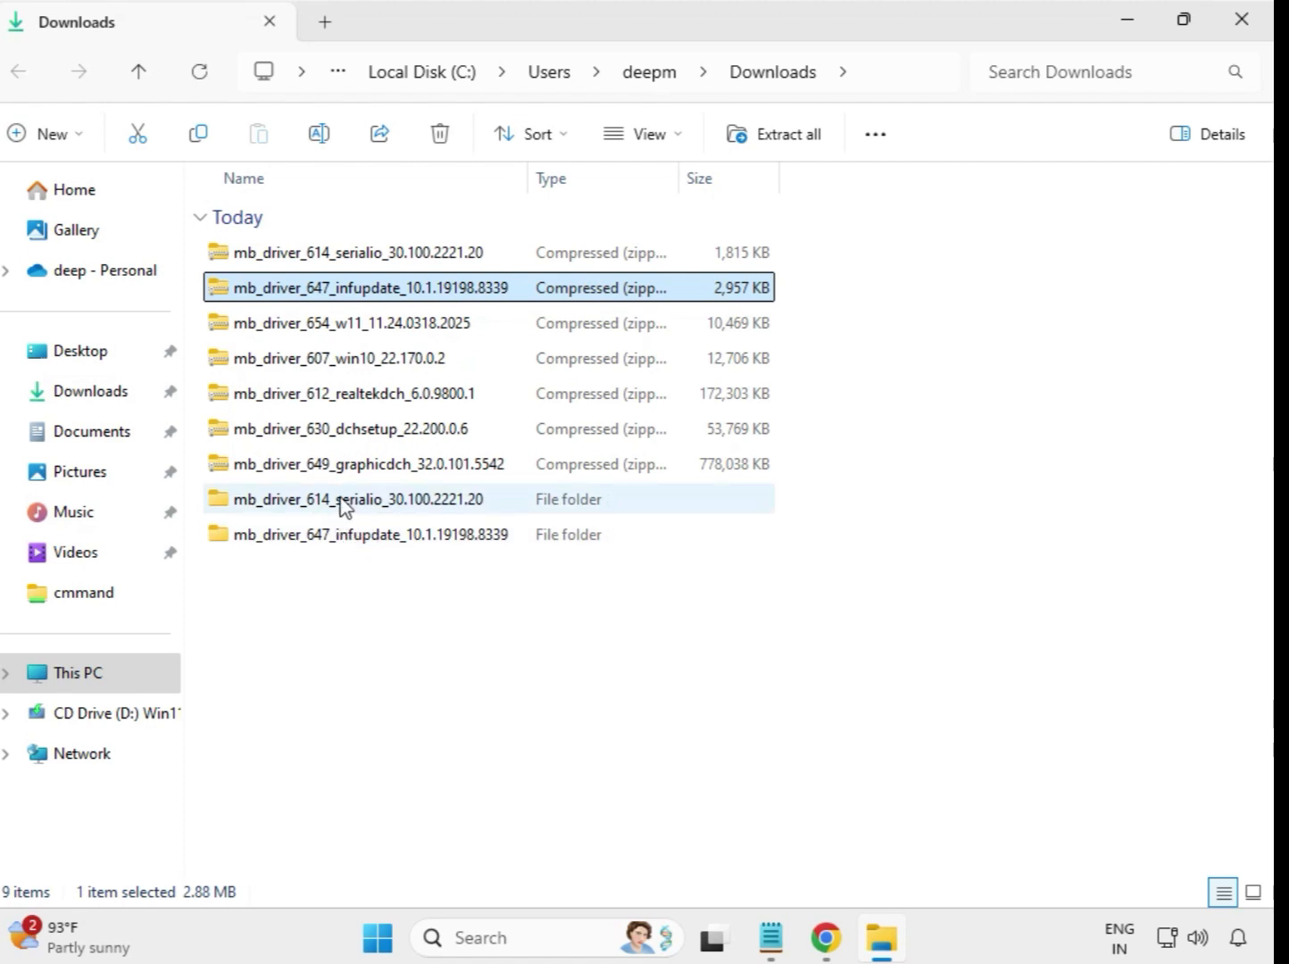
- Extract the mb_driver_654_w11_11.24.0318.2025 archive to its default folder and close the extracted window
click(328, 330)
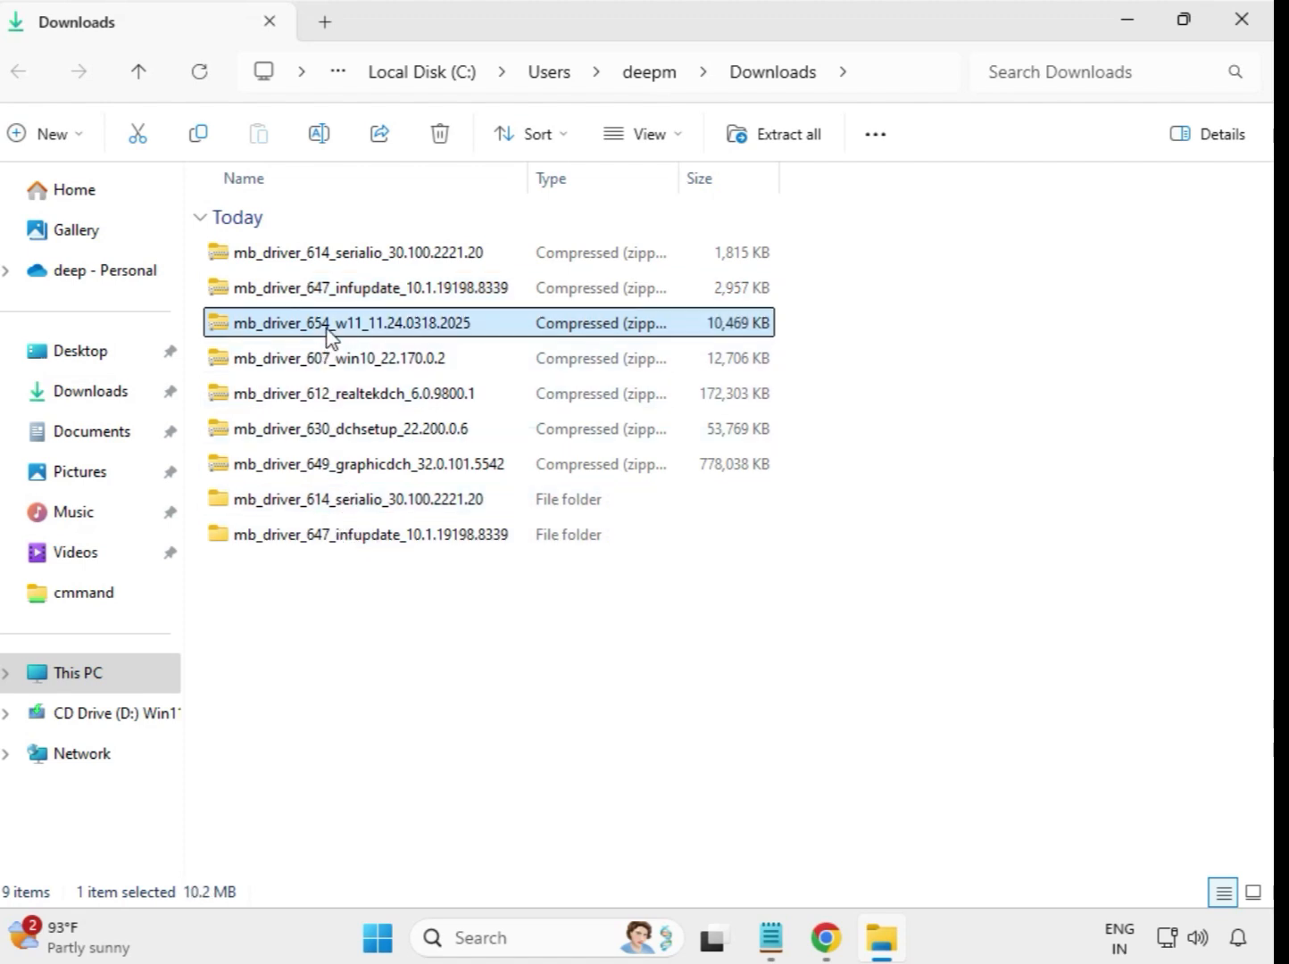
right_click(327, 334)
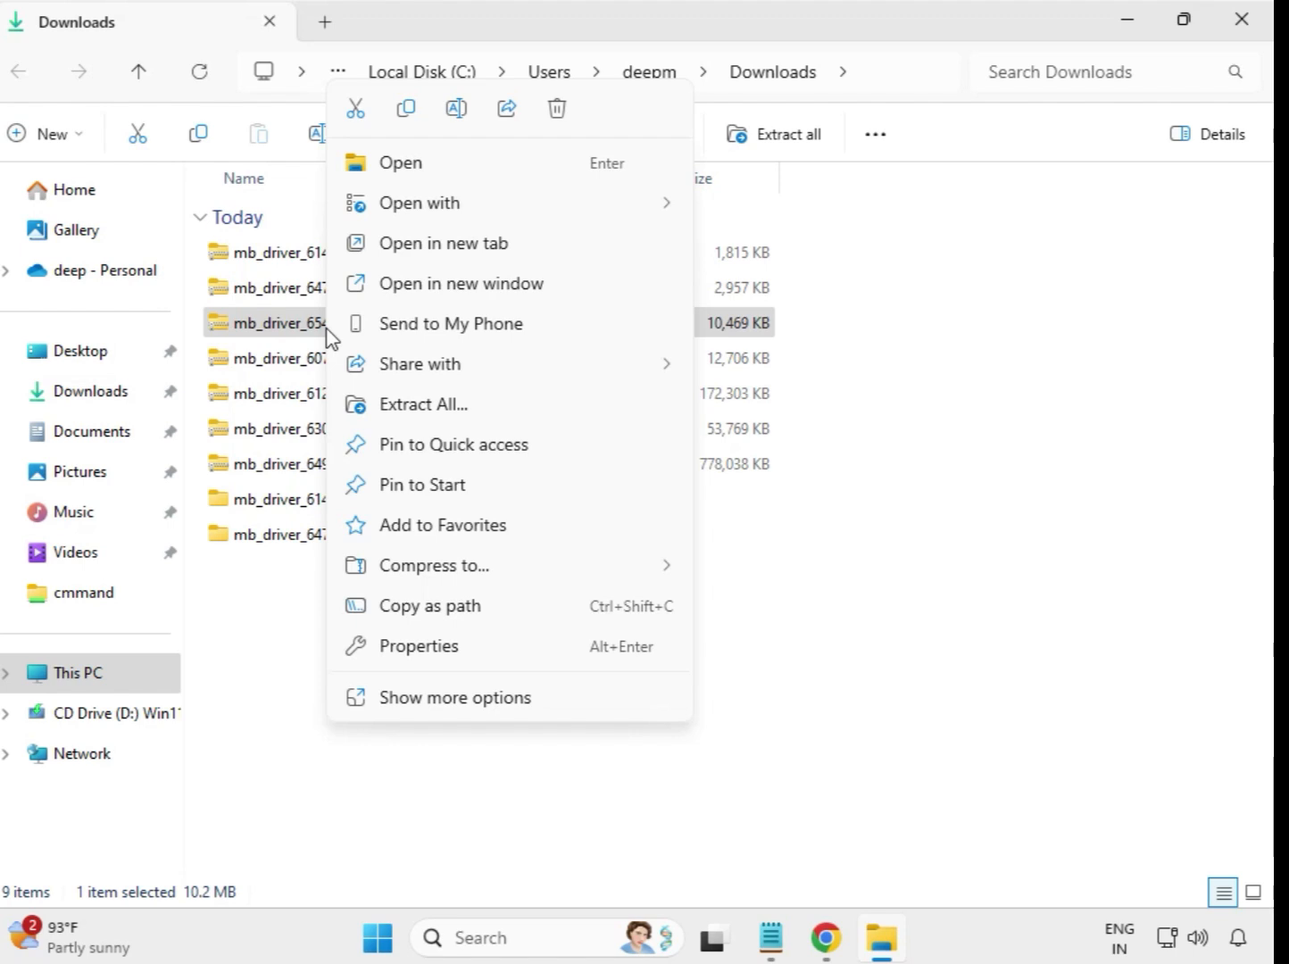
click(432, 412)
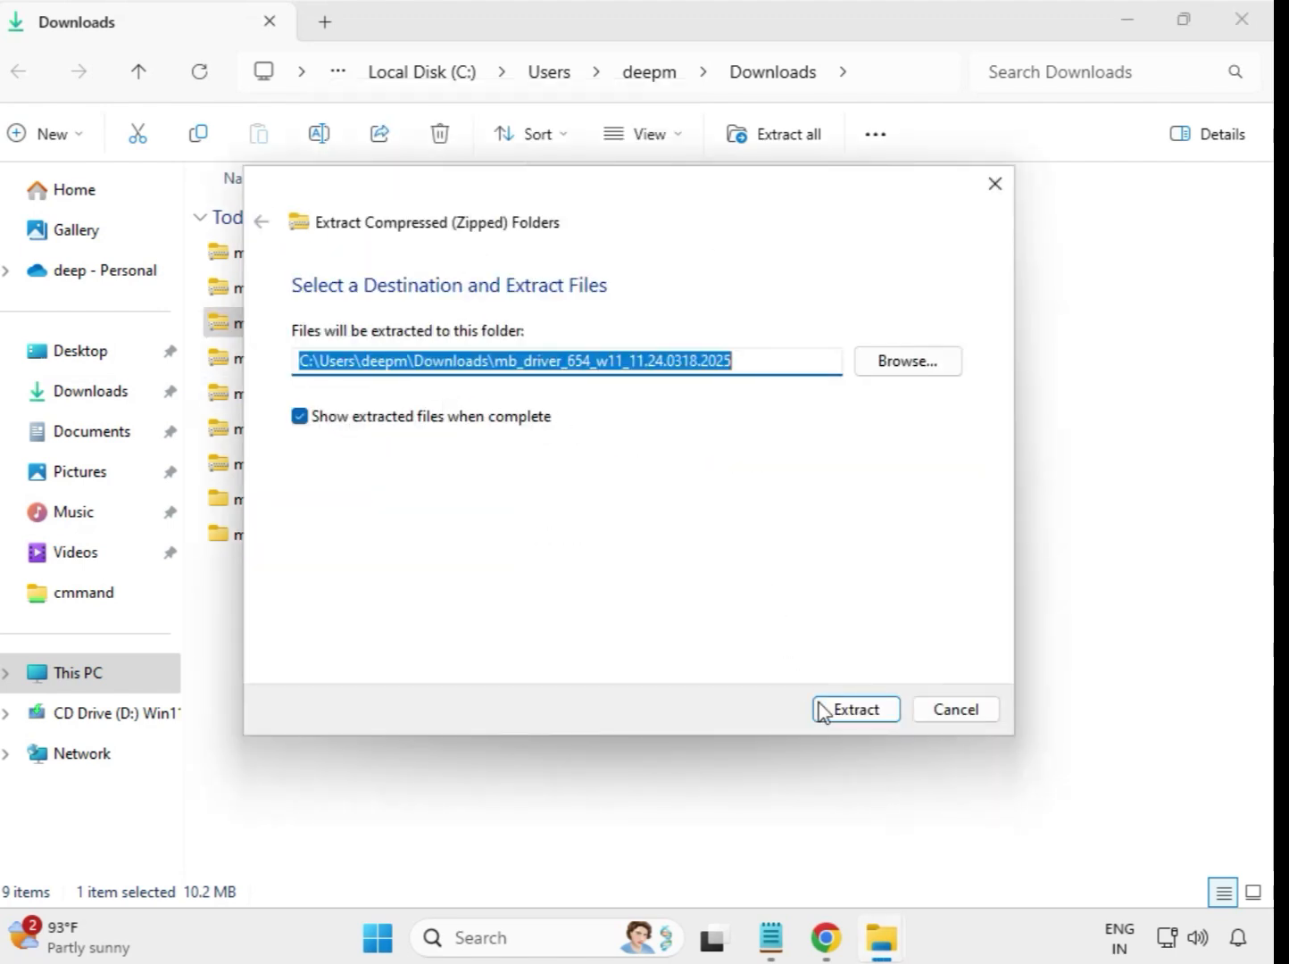
click(826, 710)
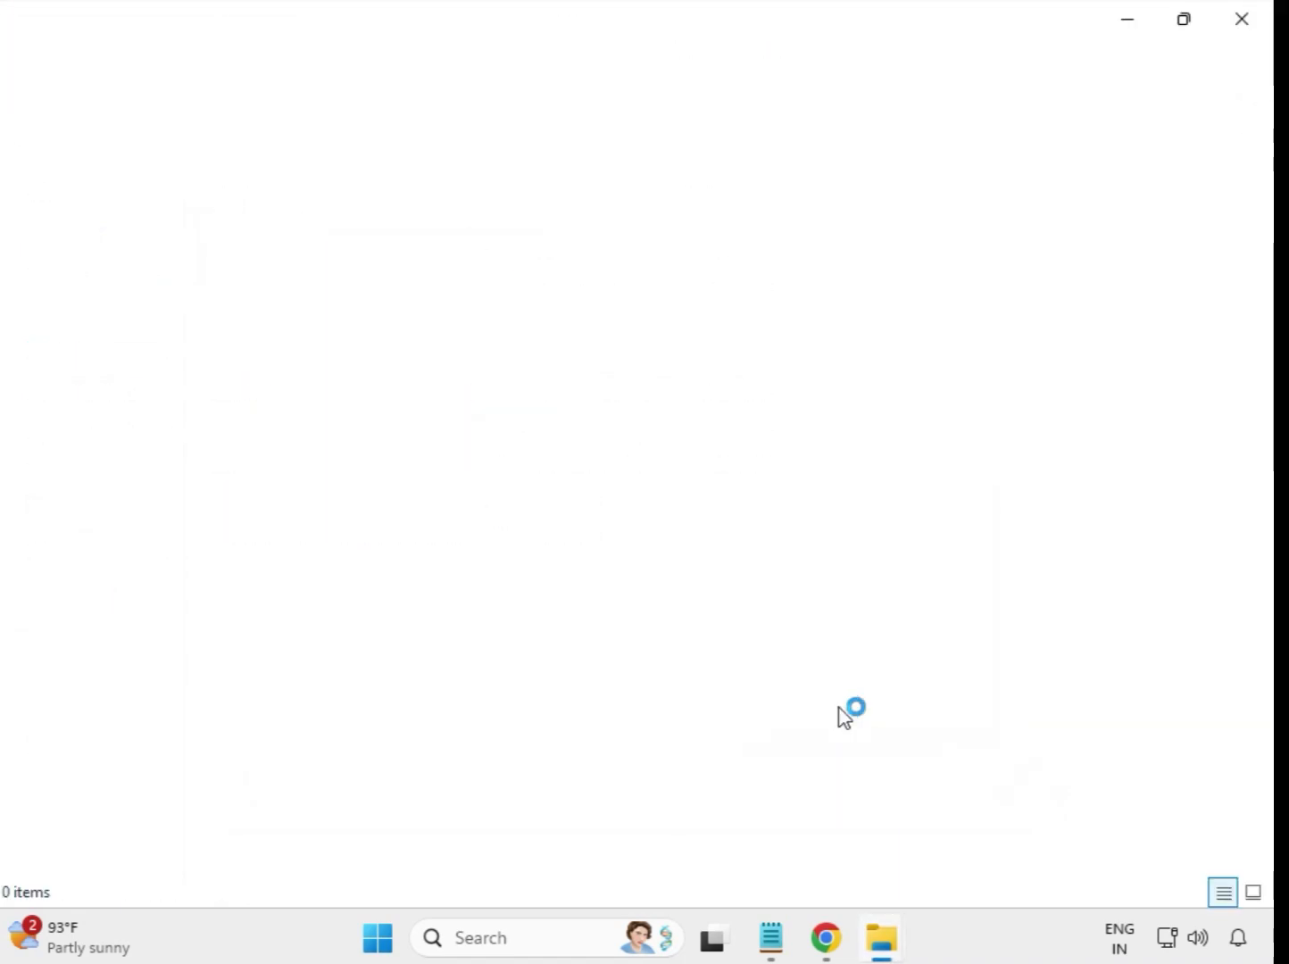
click(1243, 20)
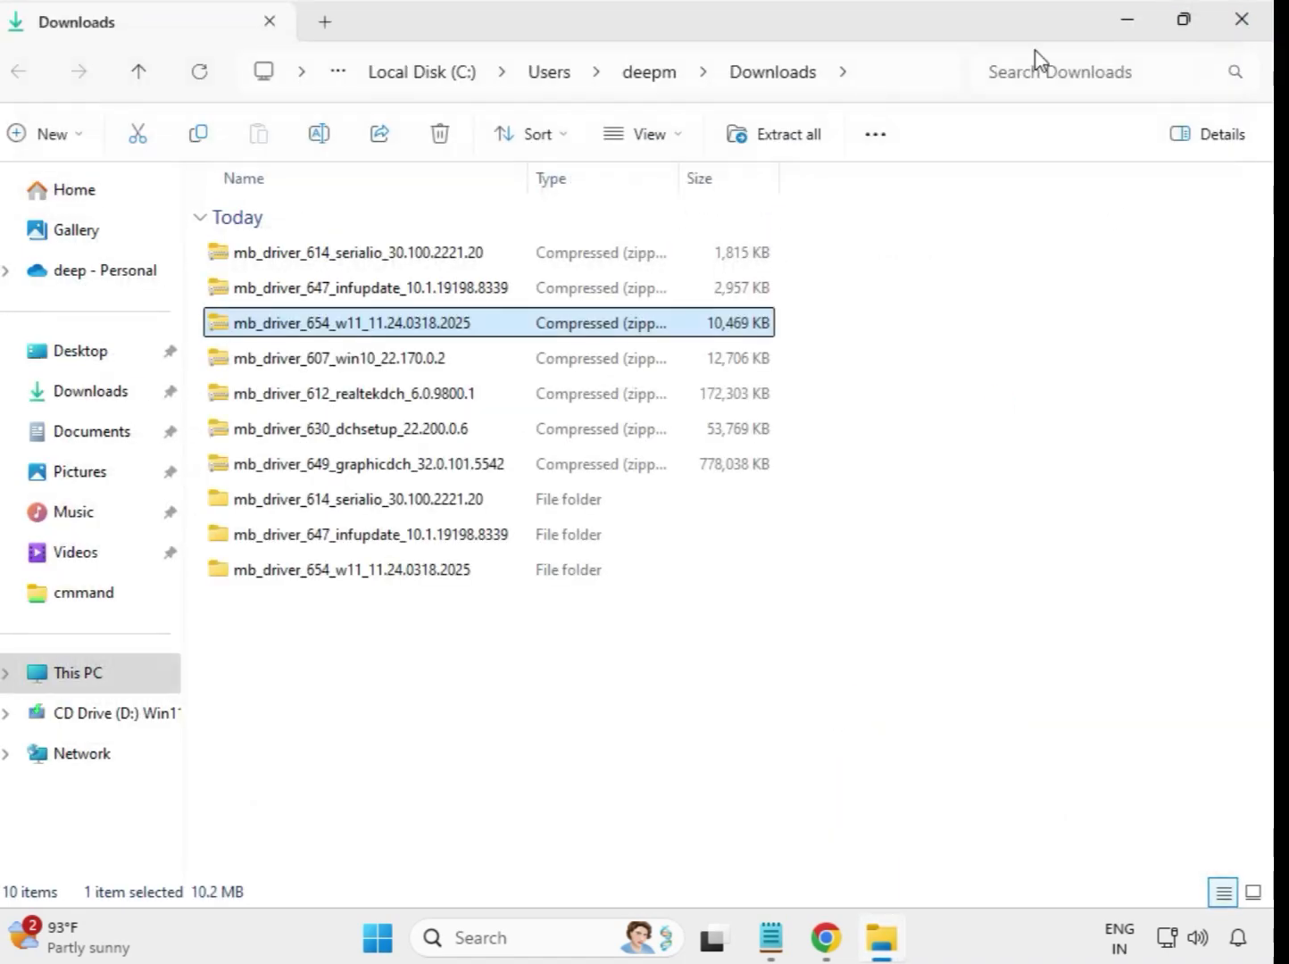
- Extract the mb_driver_607_win10_22.170.0.2 archive to its default folder and close the extracted window
click(295, 362)
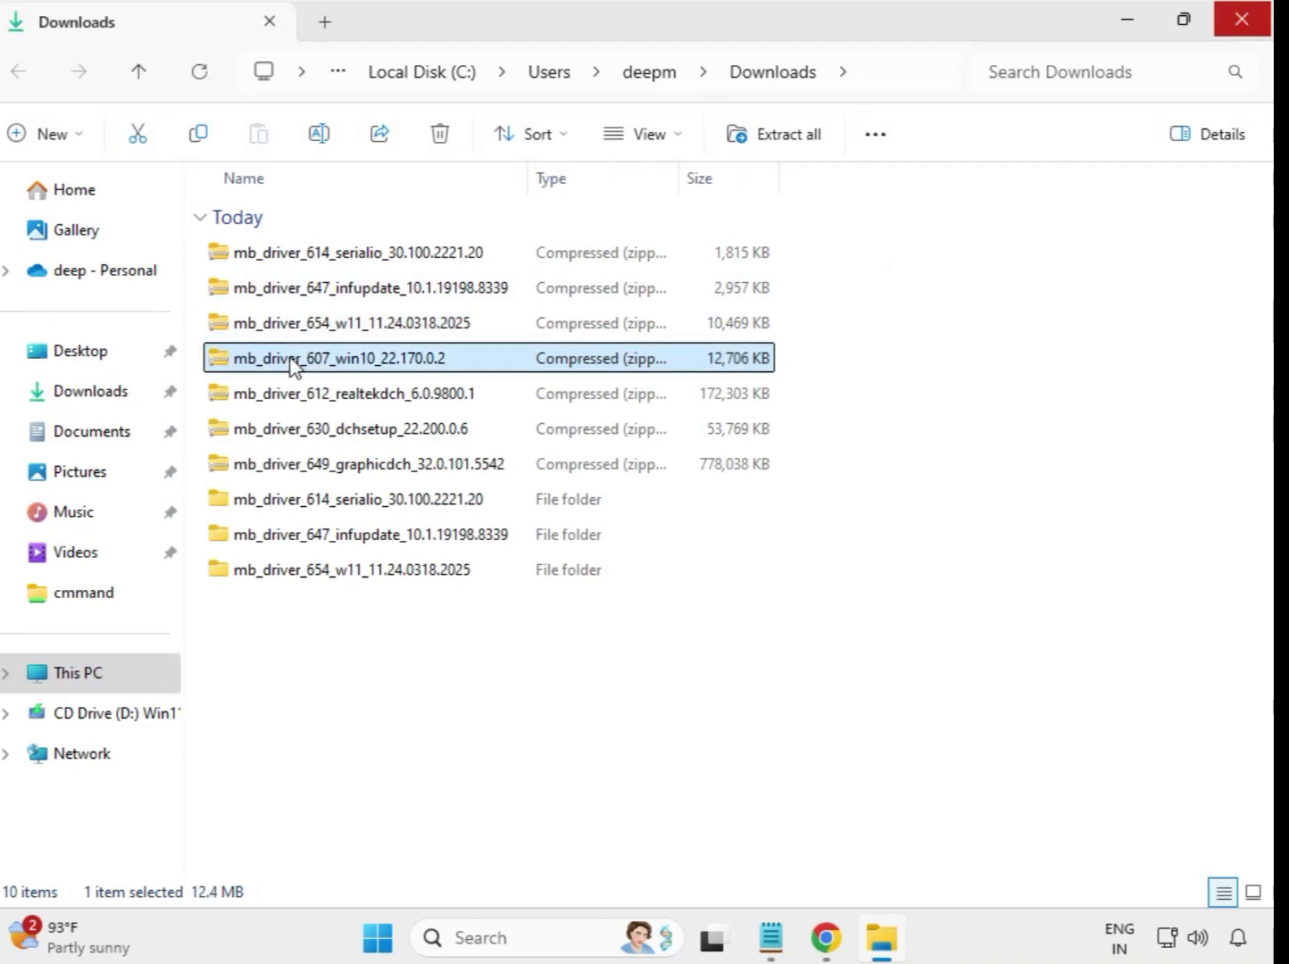
right_click(295, 362)
click(366, 404)
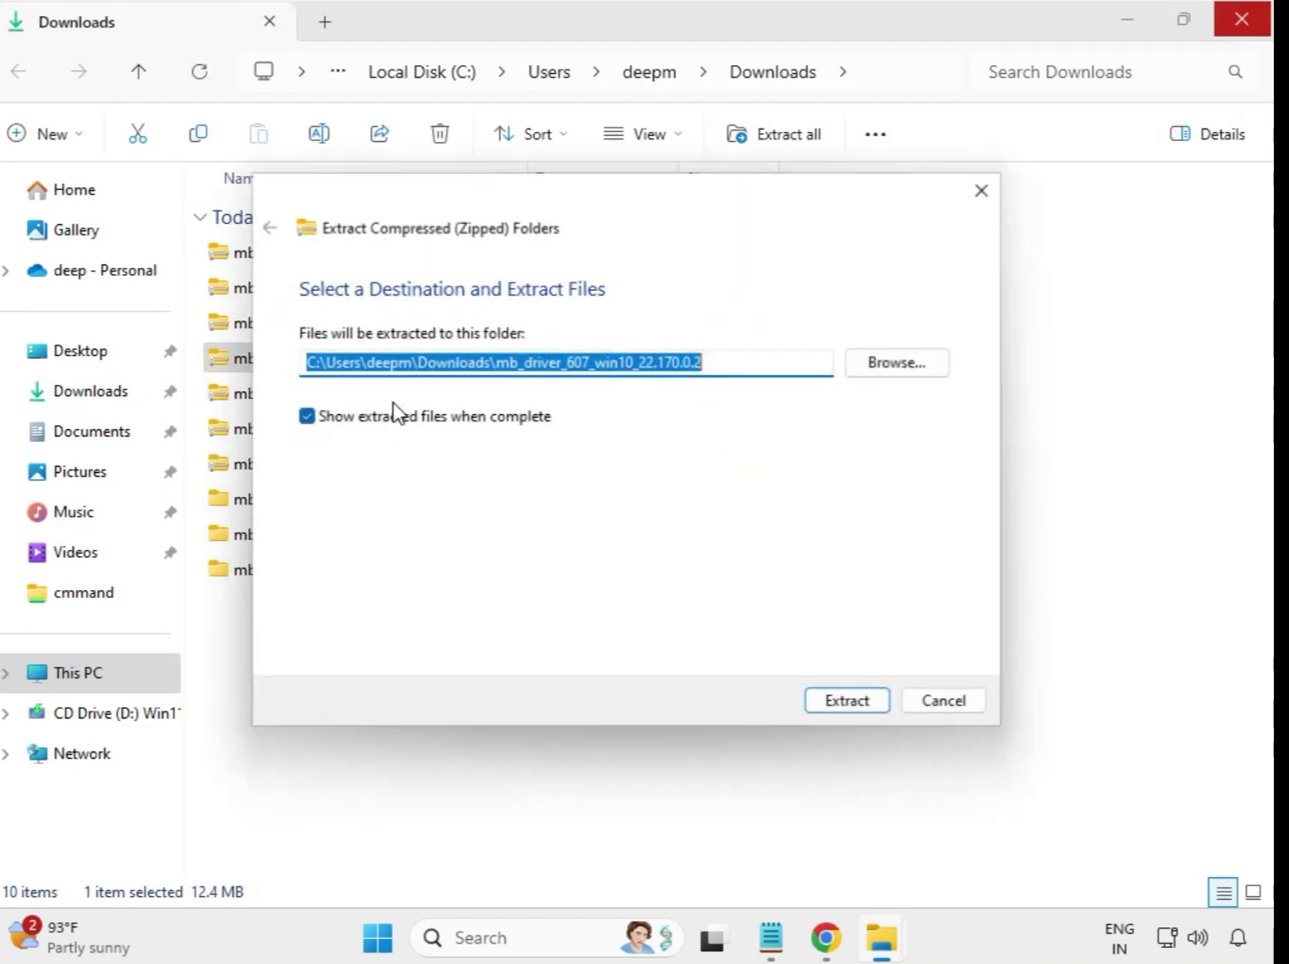
click(860, 708)
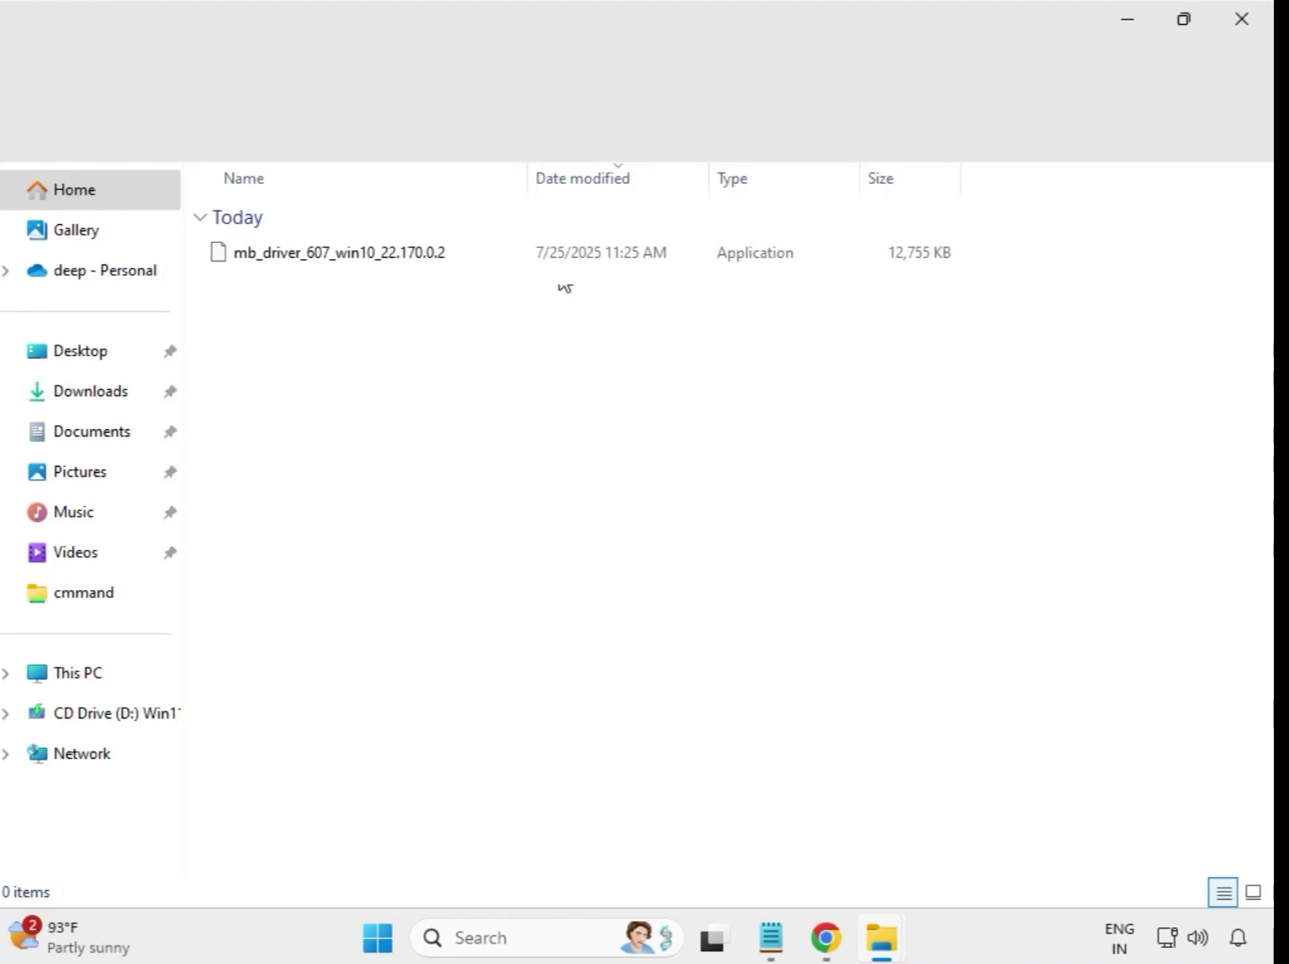
click(1241, 18)
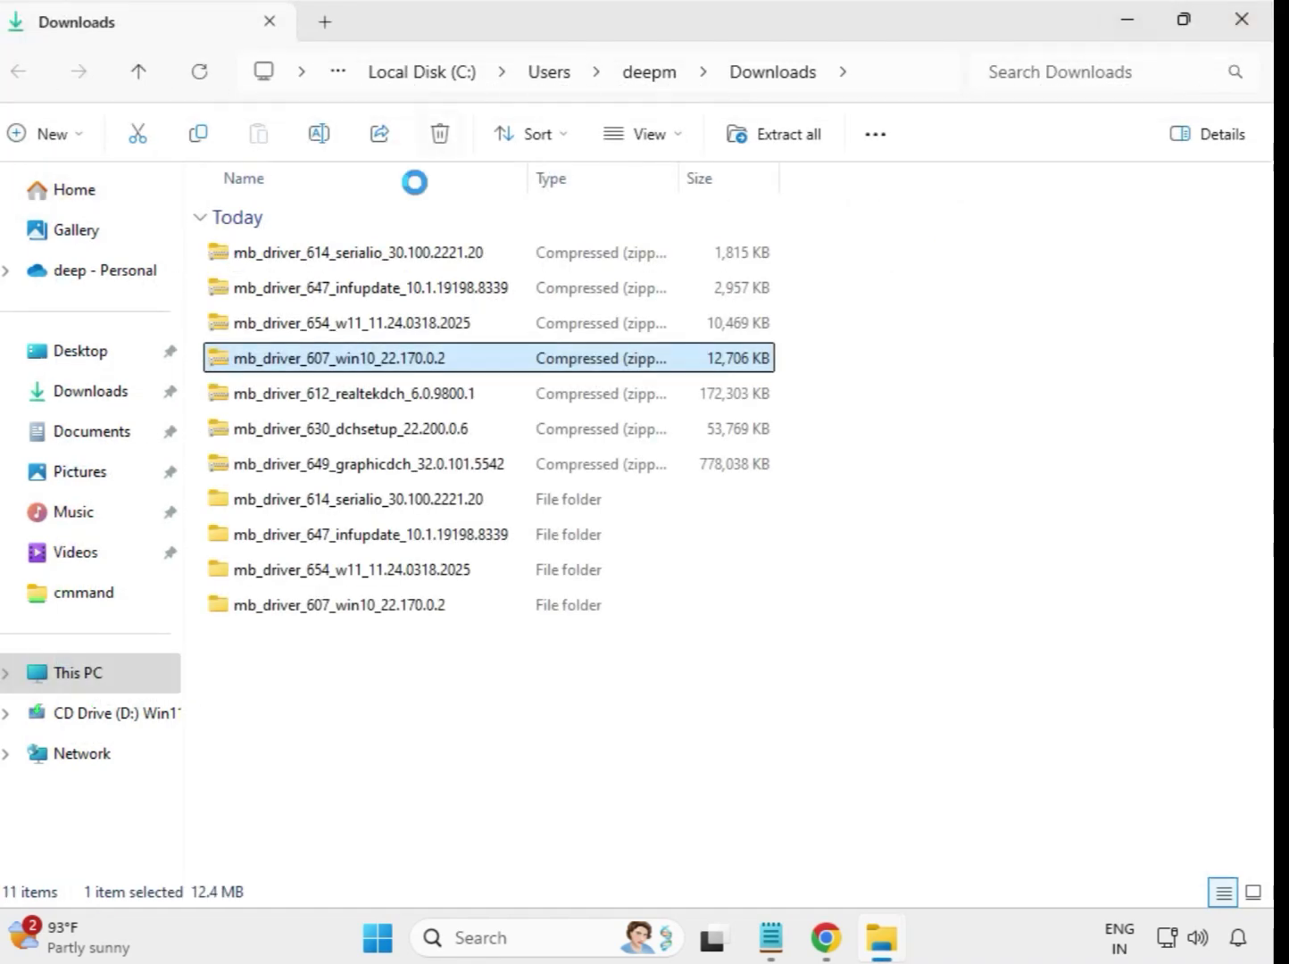
- Extract the mb_driver_612_realtekdch_6.0.9800.1 archive to its default folder and close the extracted window
click(367, 404)
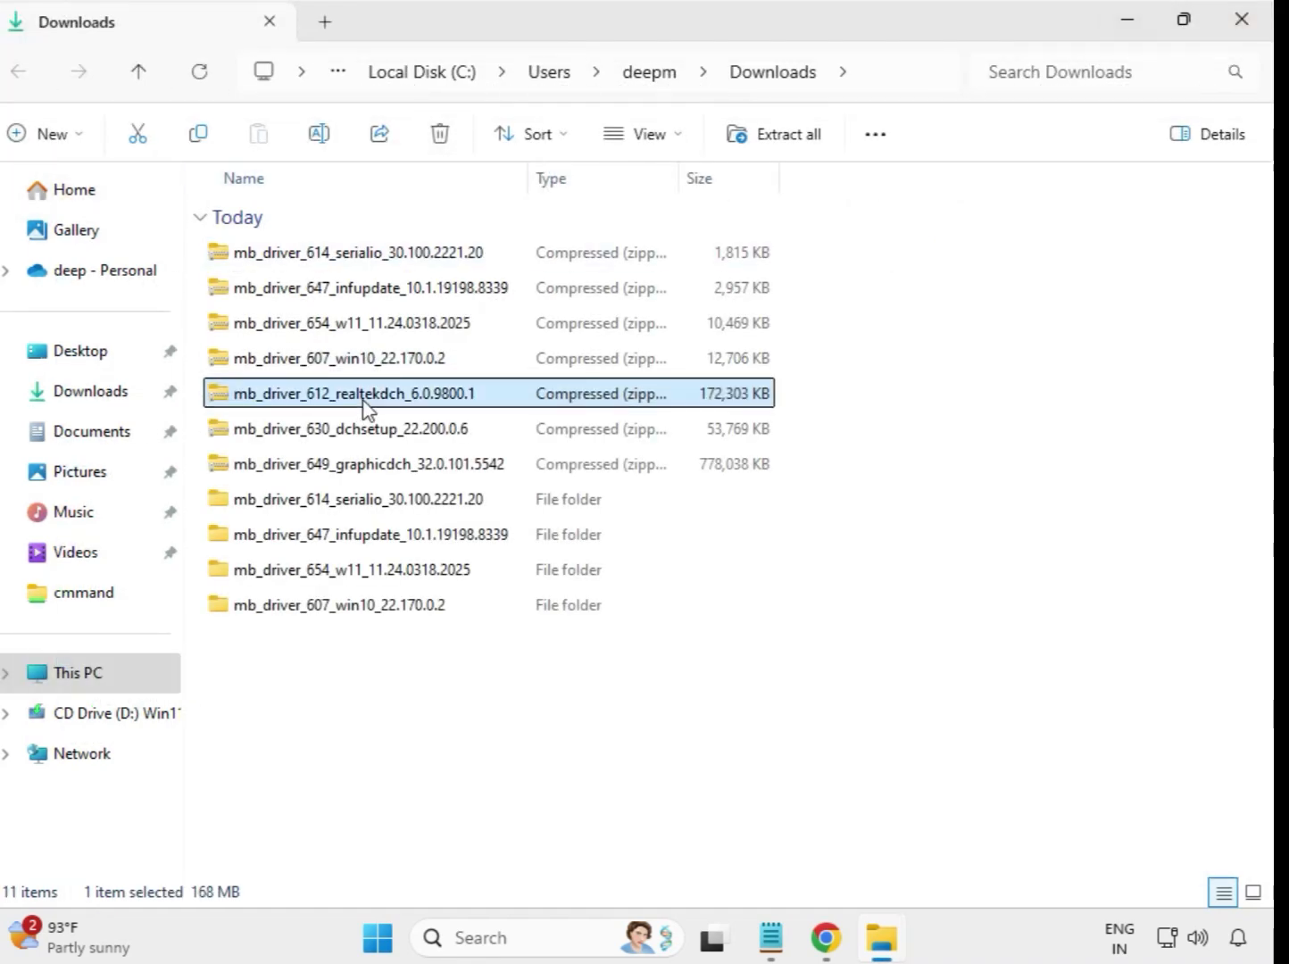
right_click(363, 402)
click(497, 403)
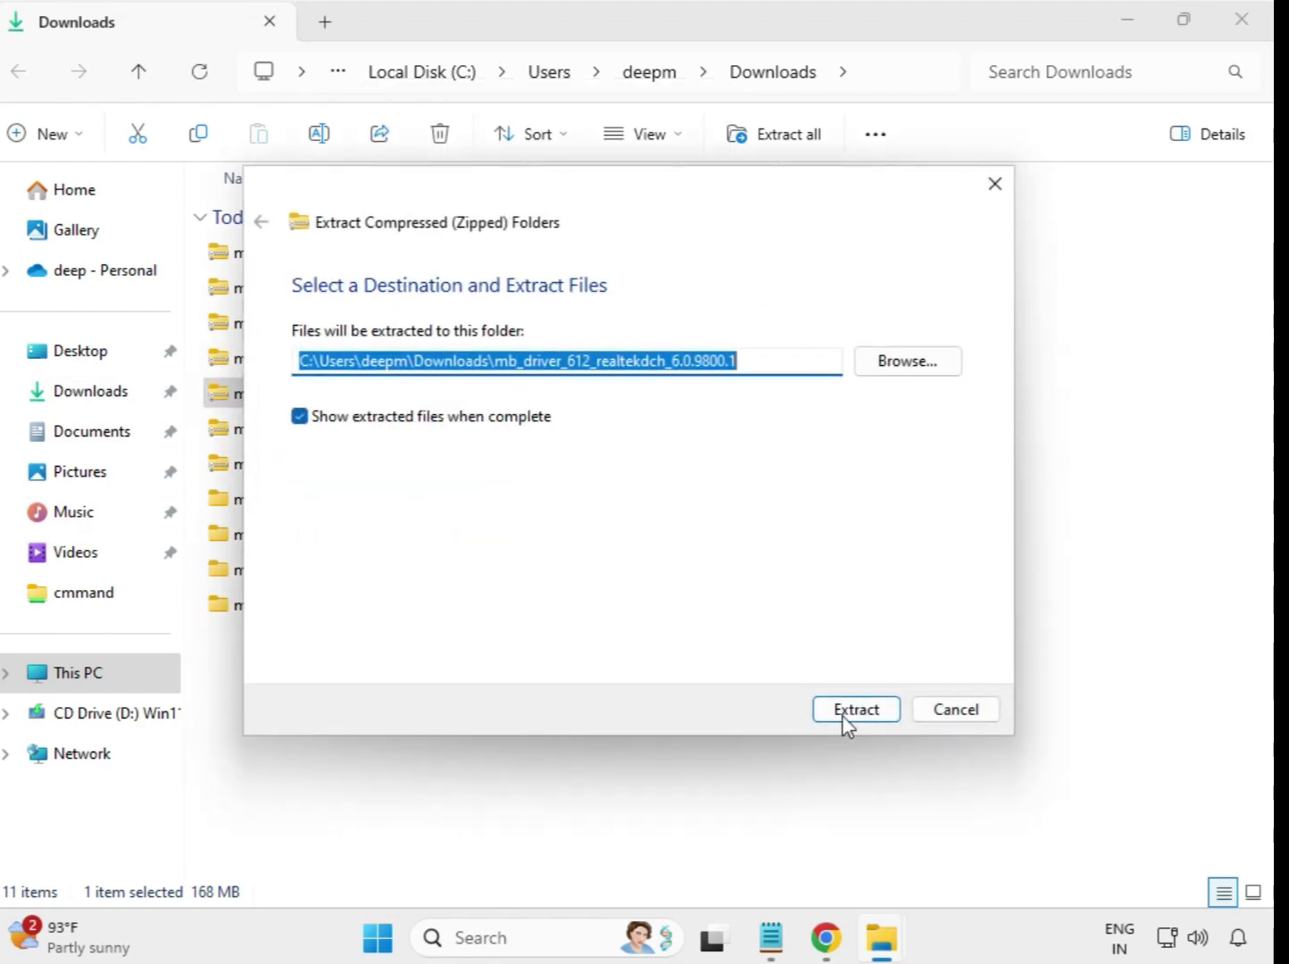
click(848, 715)
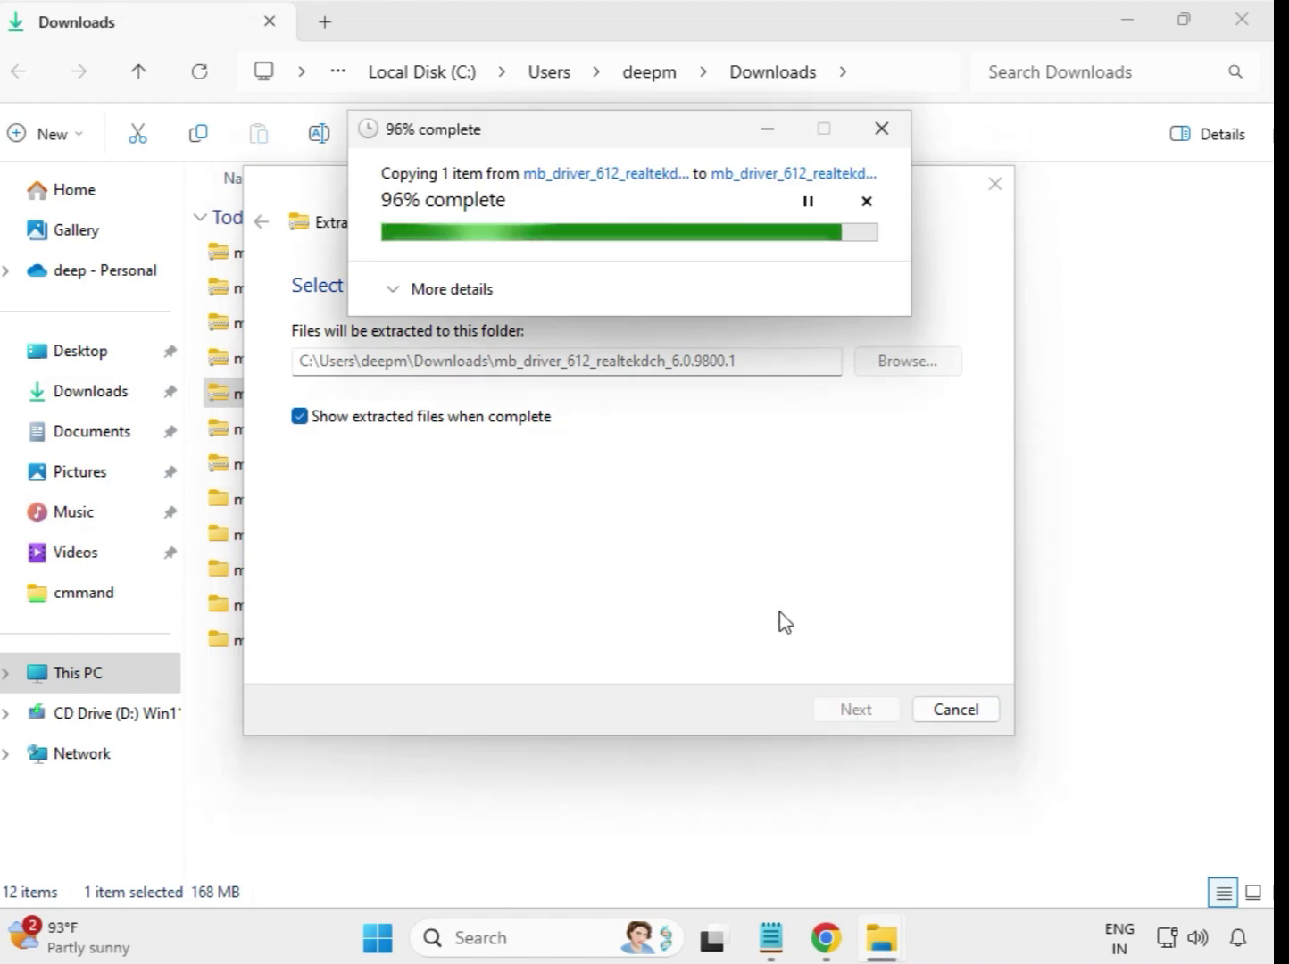
click(1243, 21)
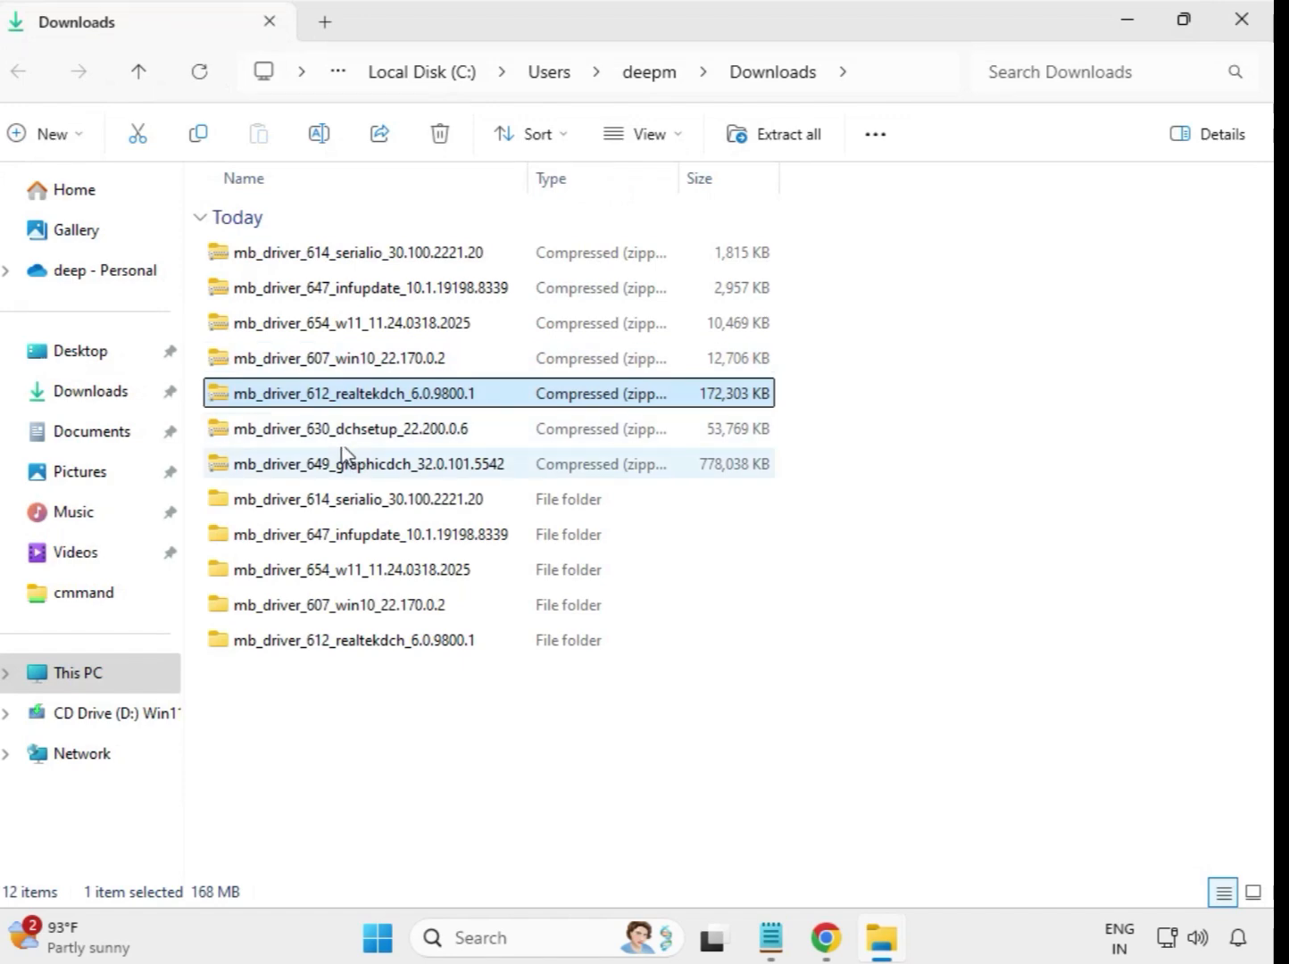
- Extract the mb_driver_630_dchsetup_22.200.0.6 archive to its default folder and close the extracted window
click(353, 435)
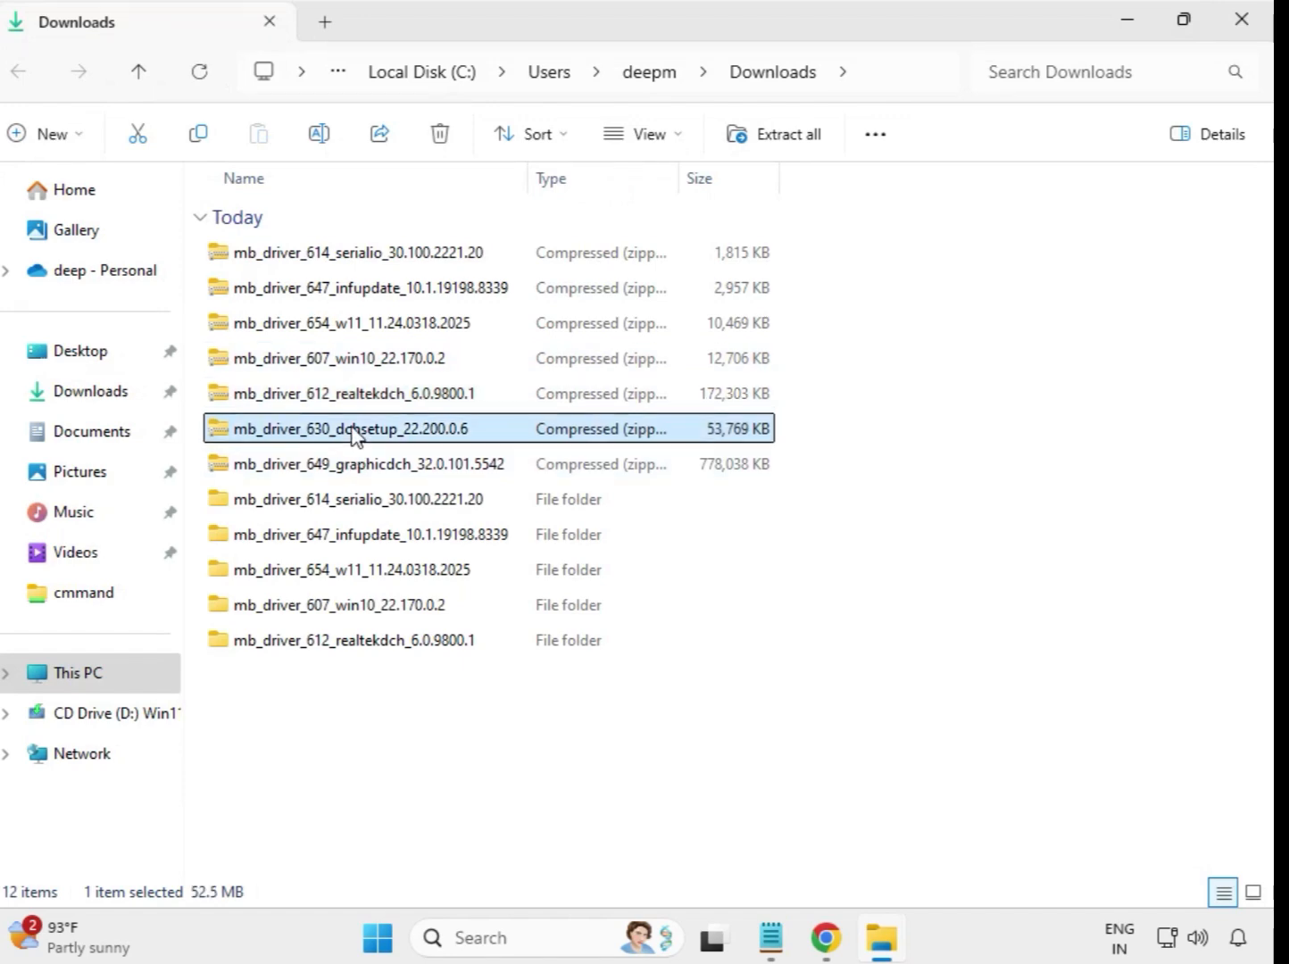
right_click(354, 435)
click(446, 418)
click(854, 711)
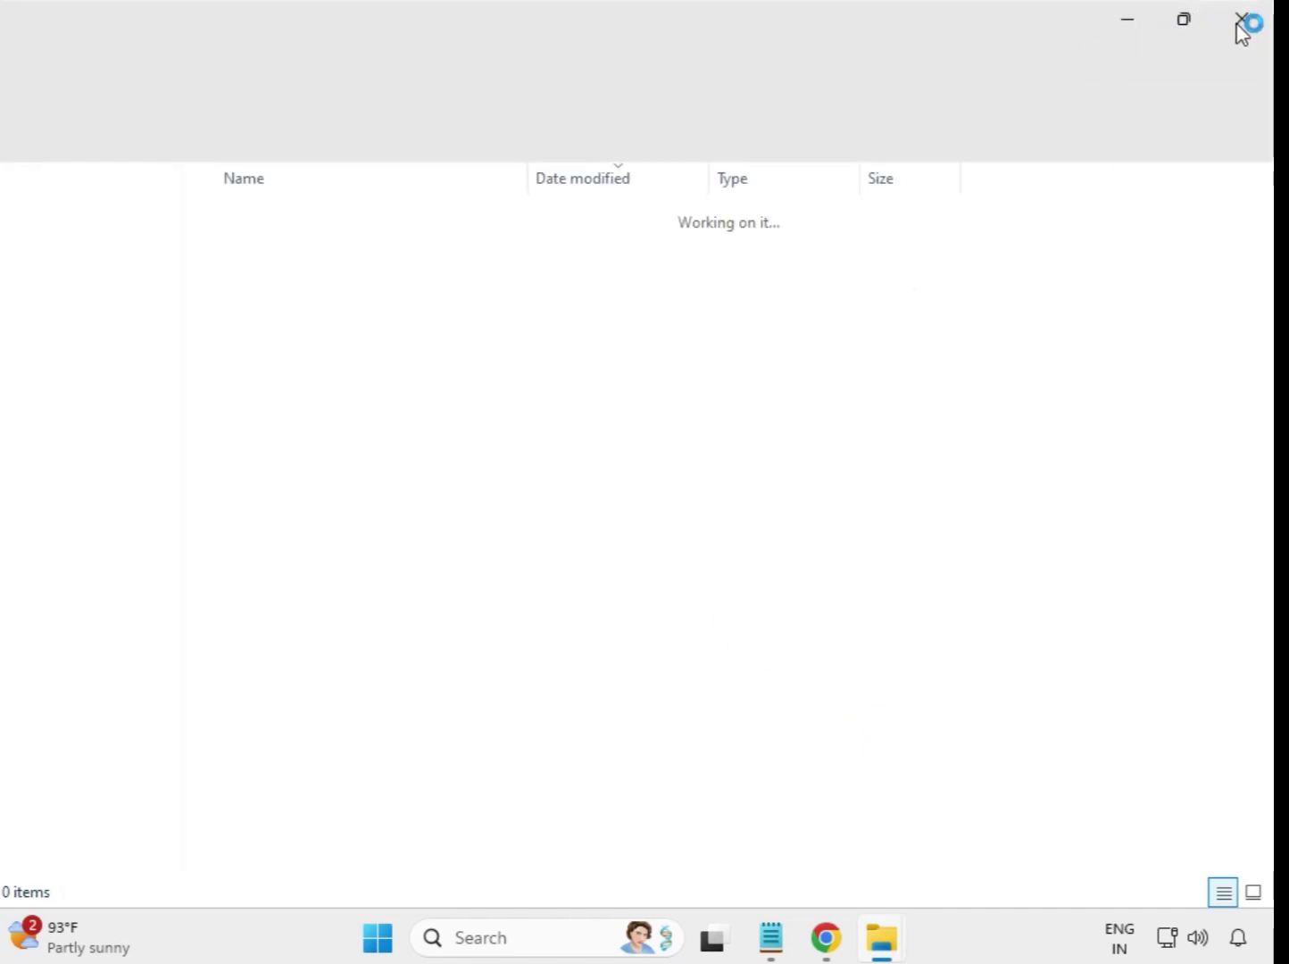
click(1241, 25)
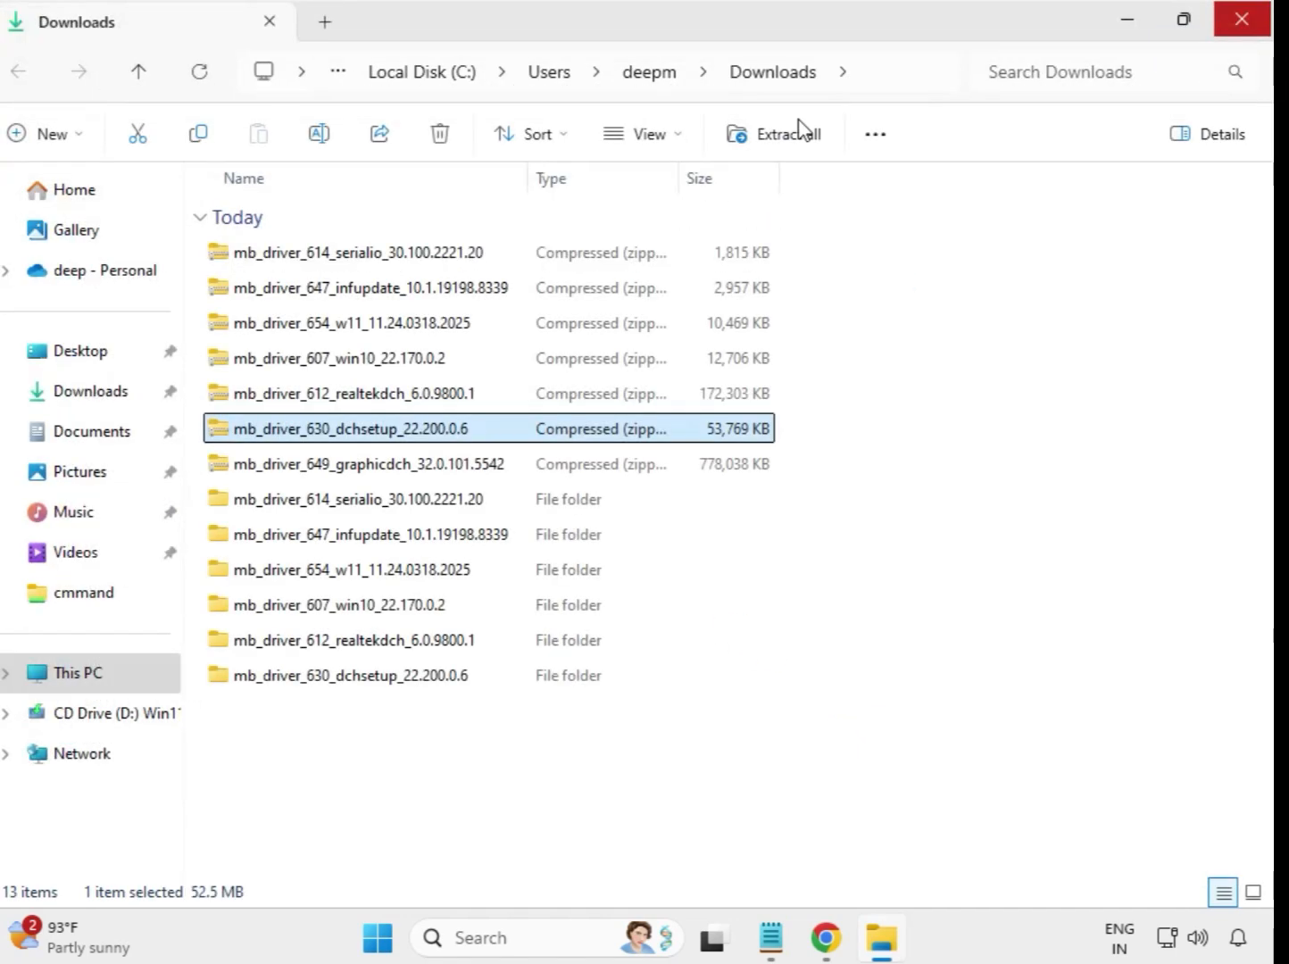
- Extract the mb_driver_649_graphicdch_32.0.101.5542 archive to its default folder and close the extracted window
click(391, 473)
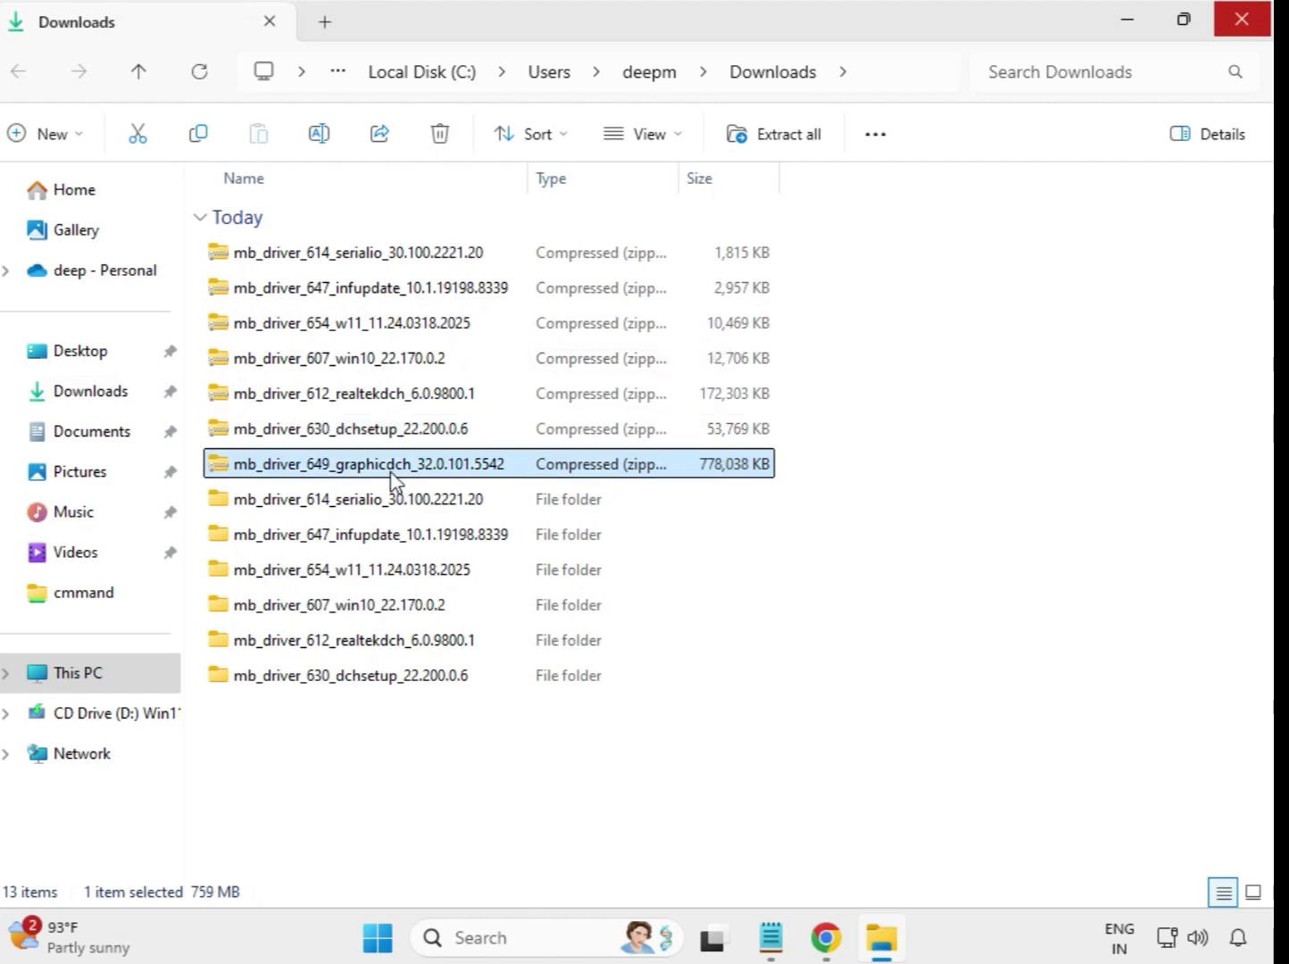
right_click(391, 475)
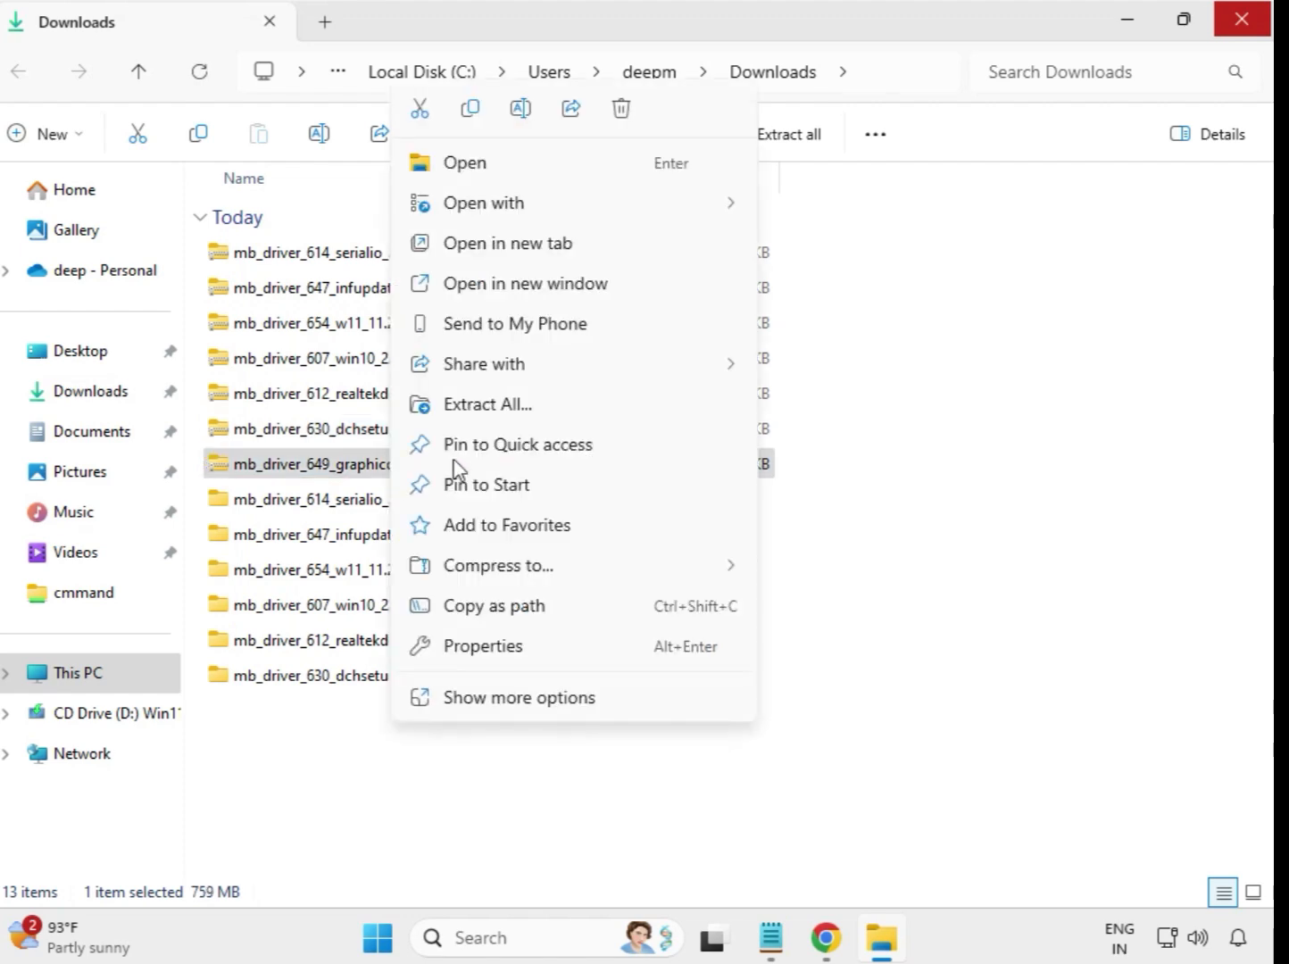
click(509, 409)
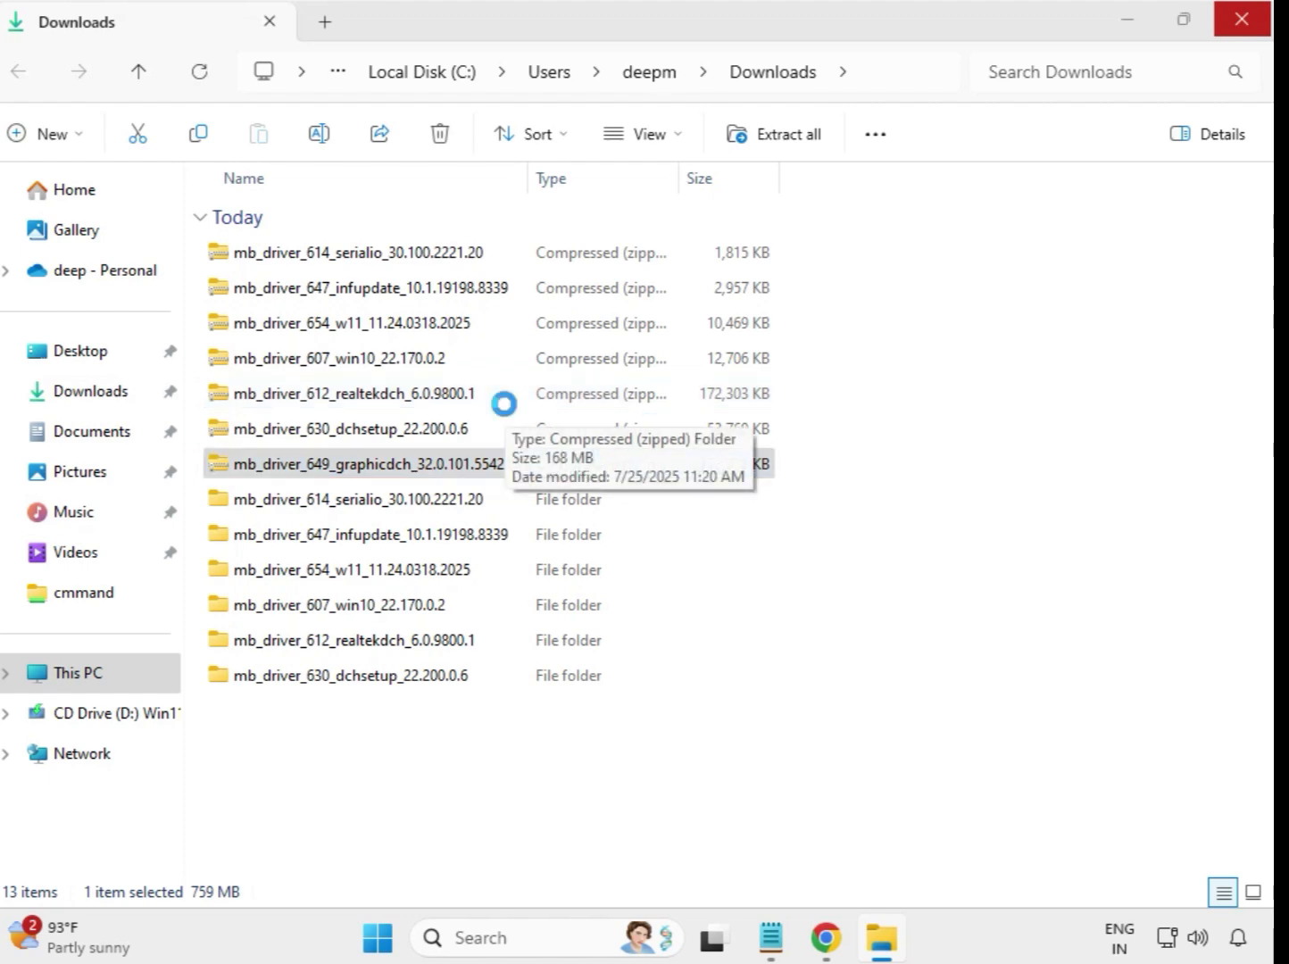
click(854, 712)
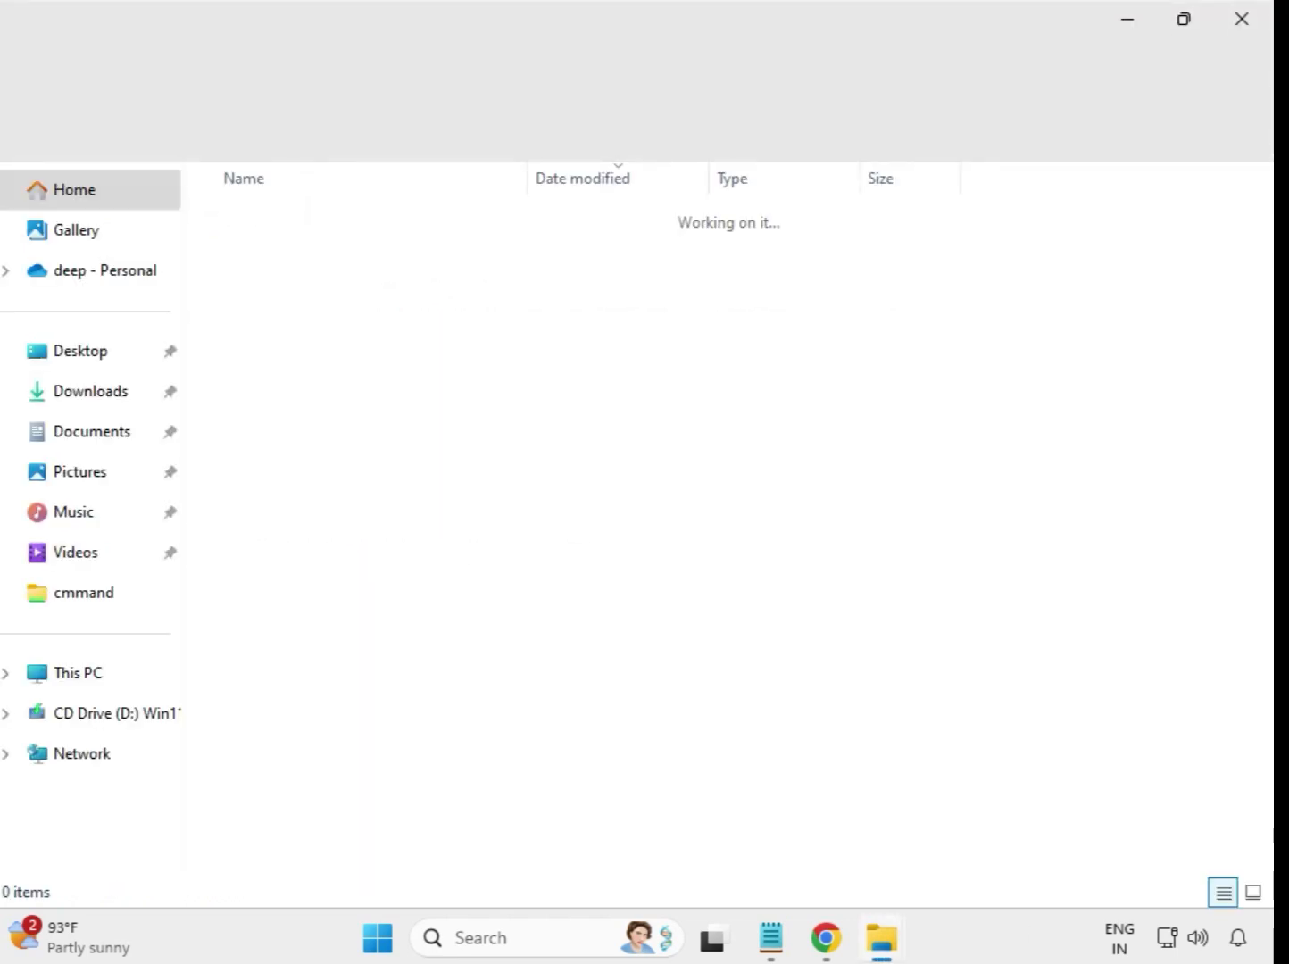
click(1245, 20)
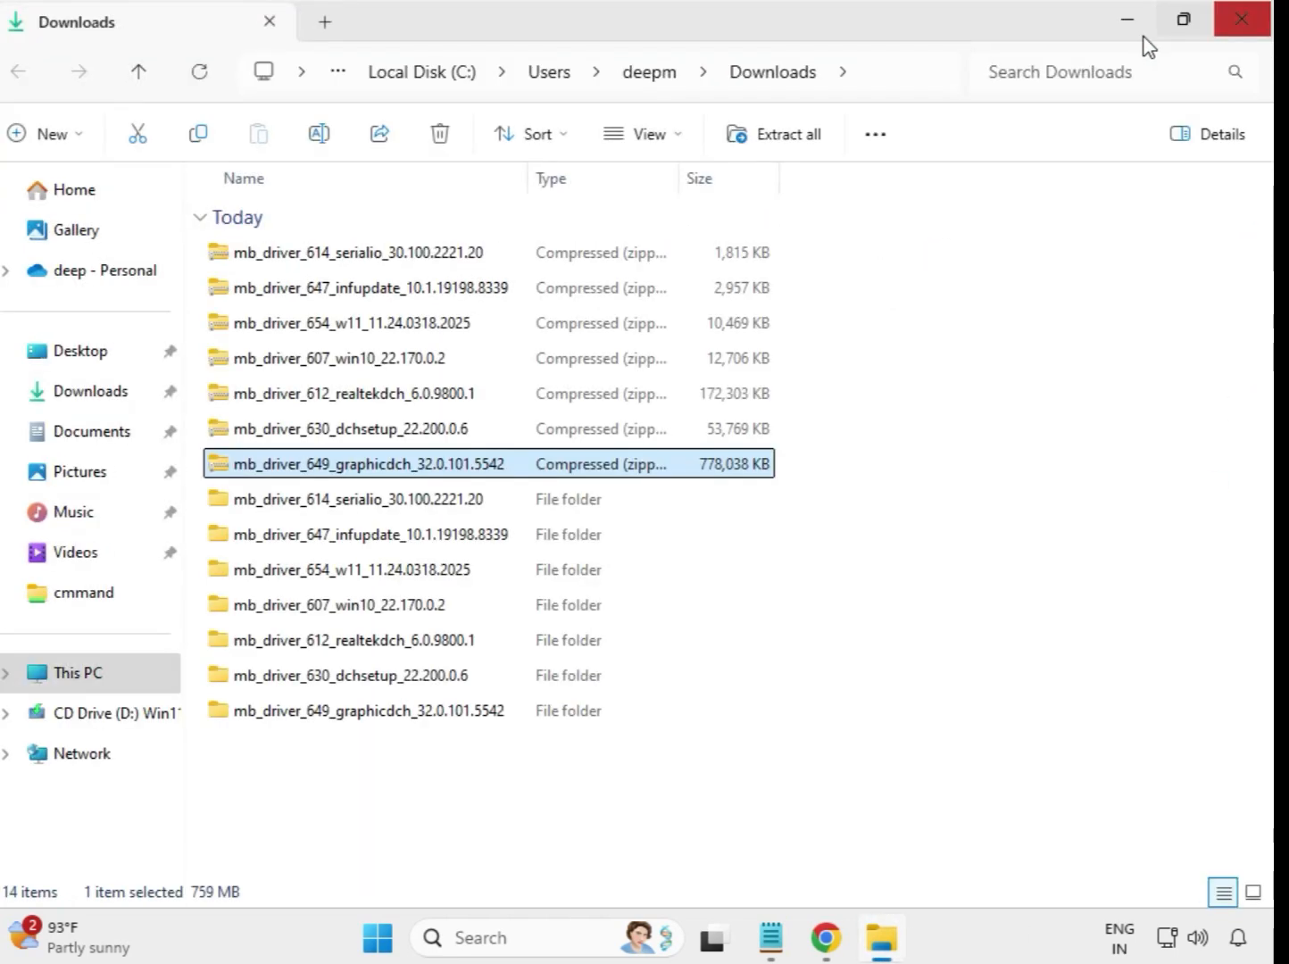
- Refresh the Downloads folder so the extracted folders are sorted ahead of the archives, and look over the extracted driver folders
click(732, 781)
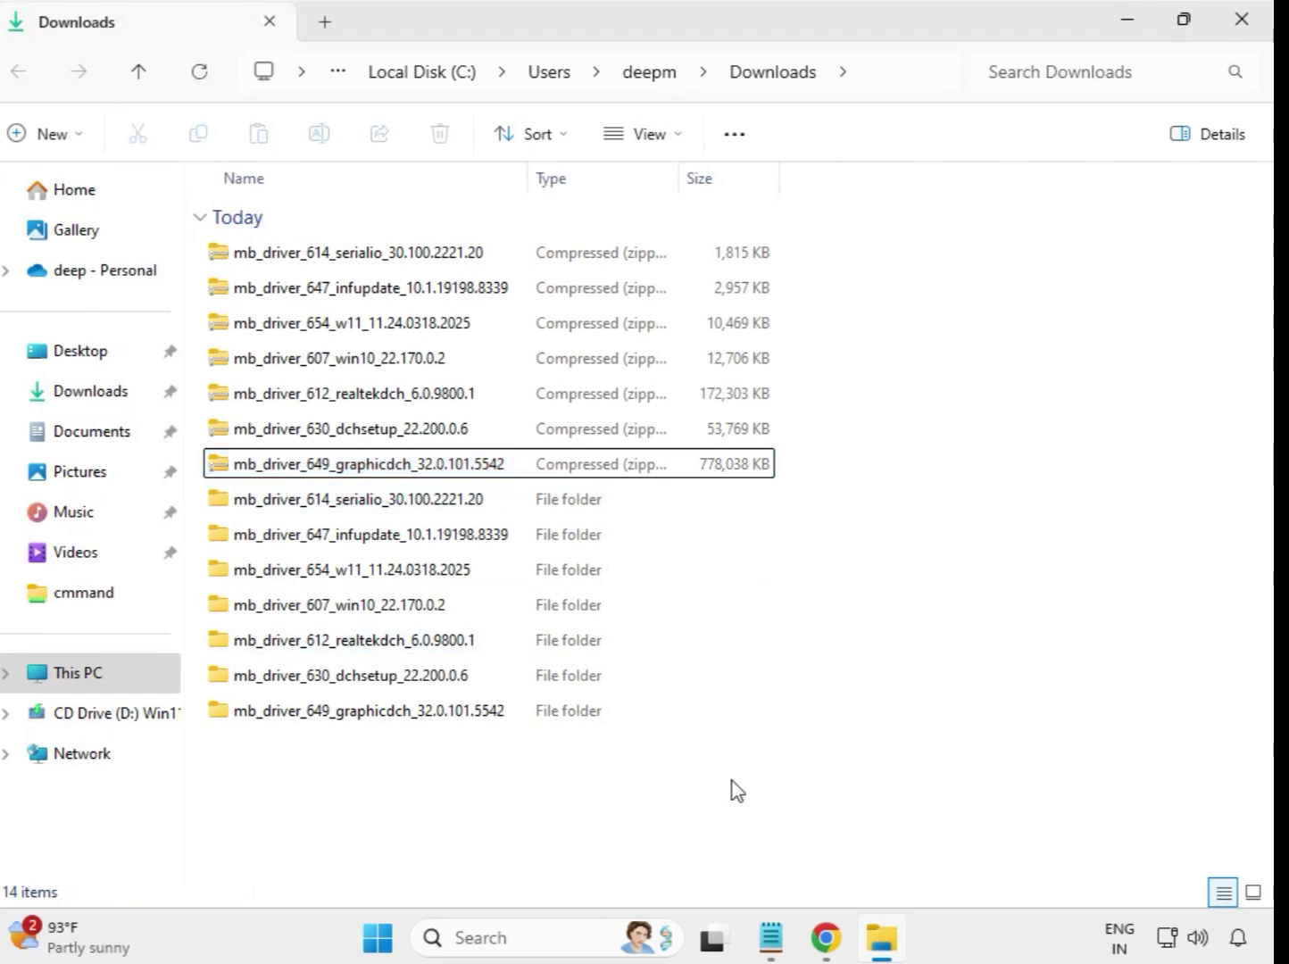
right_click(475, 769)
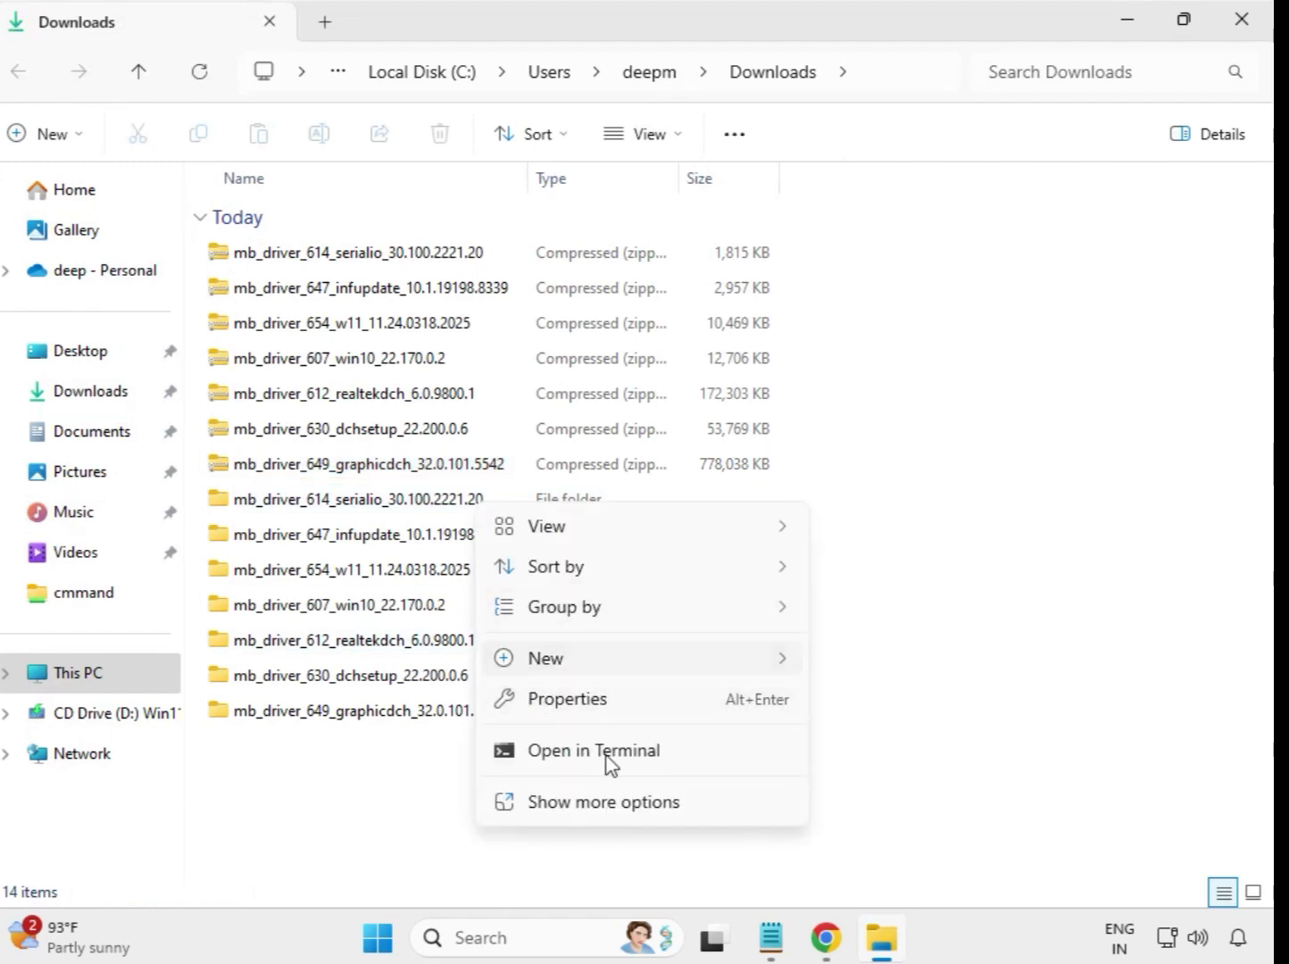
click(622, 804)
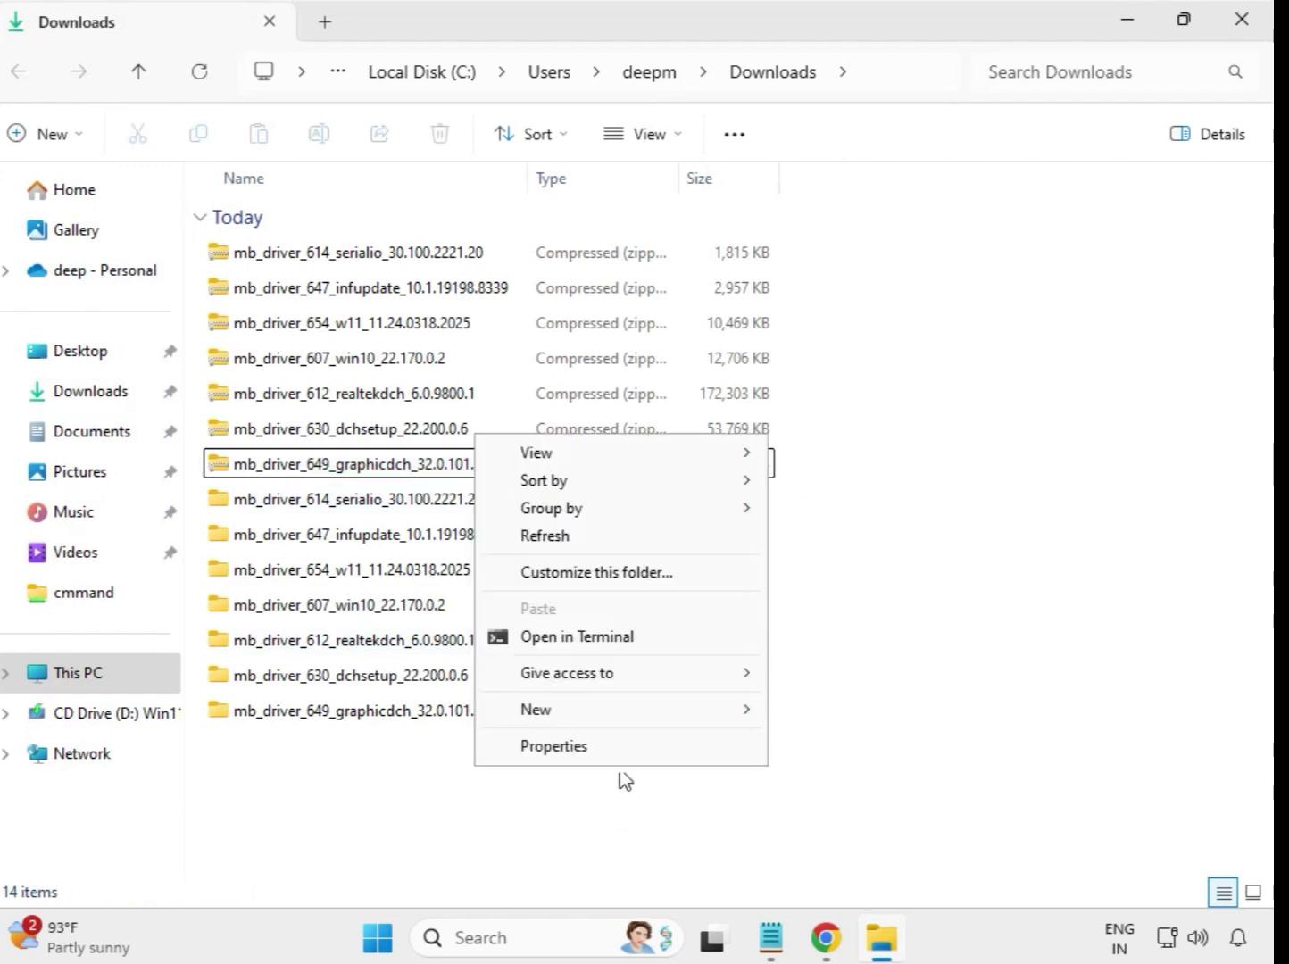
click(557, 540)
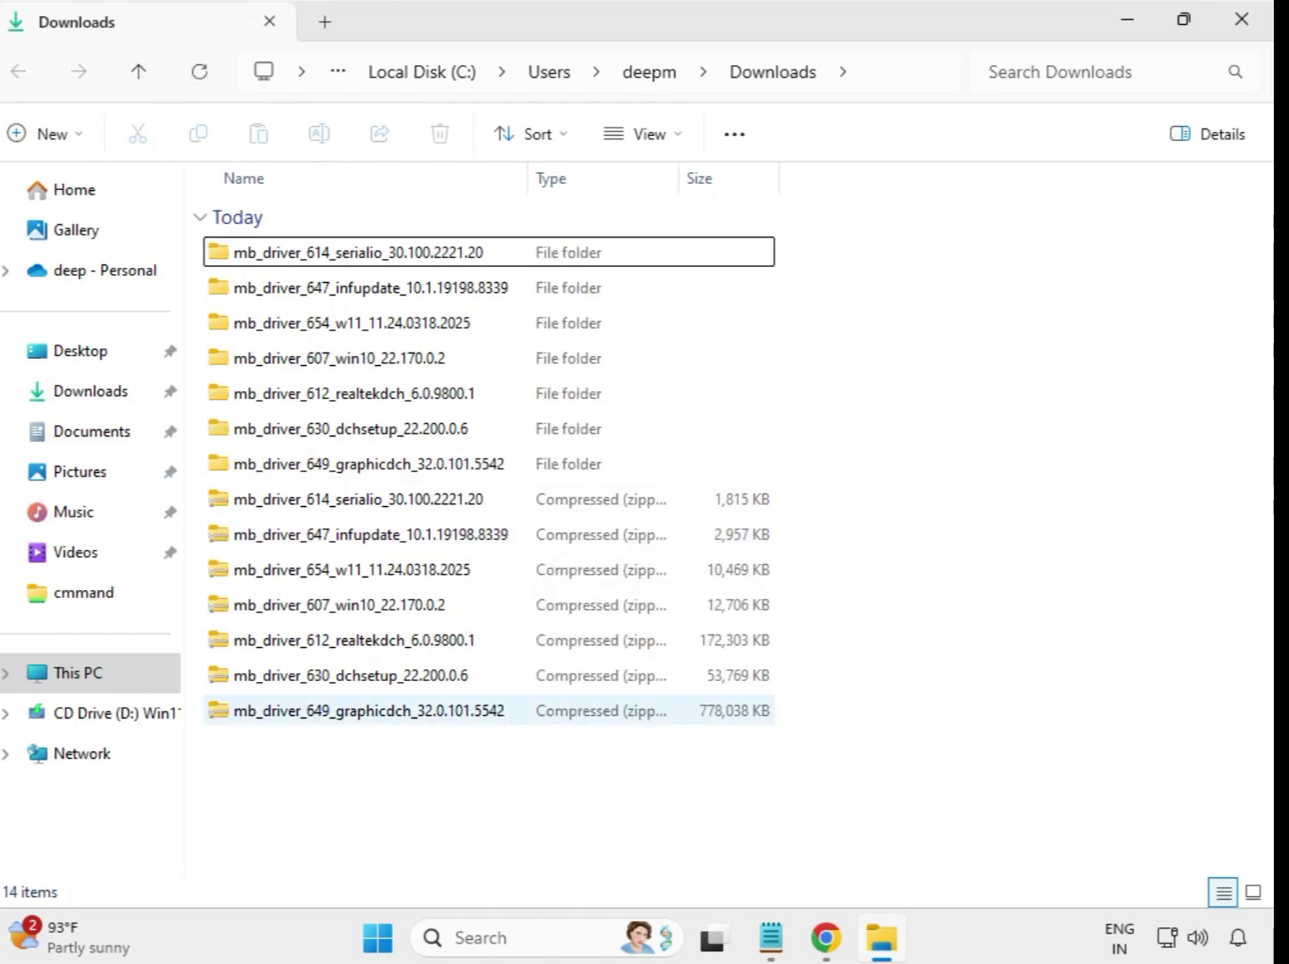
drag(789, 472, 489, 242)
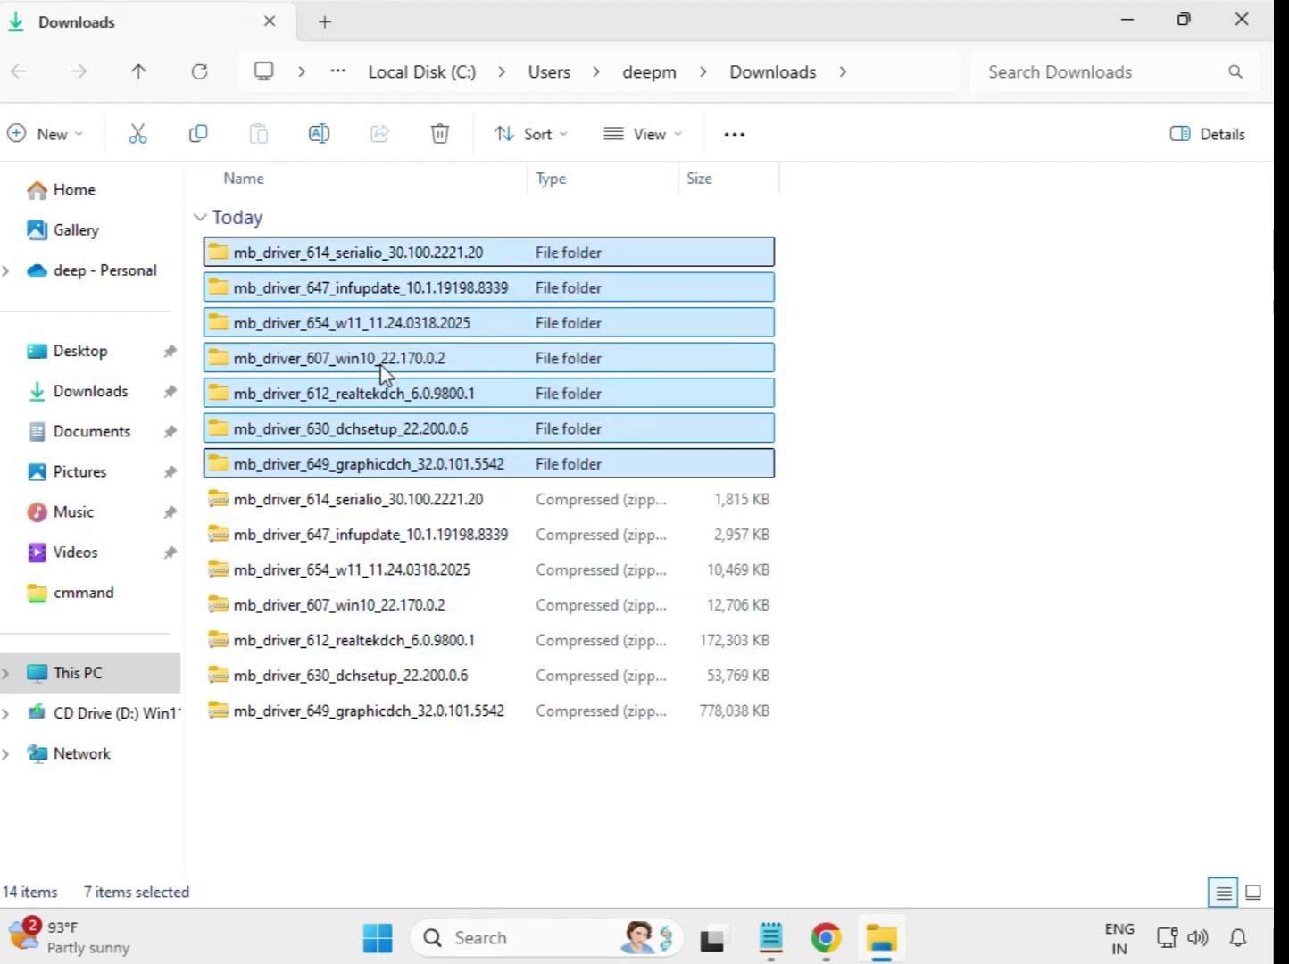
click(834, 316)
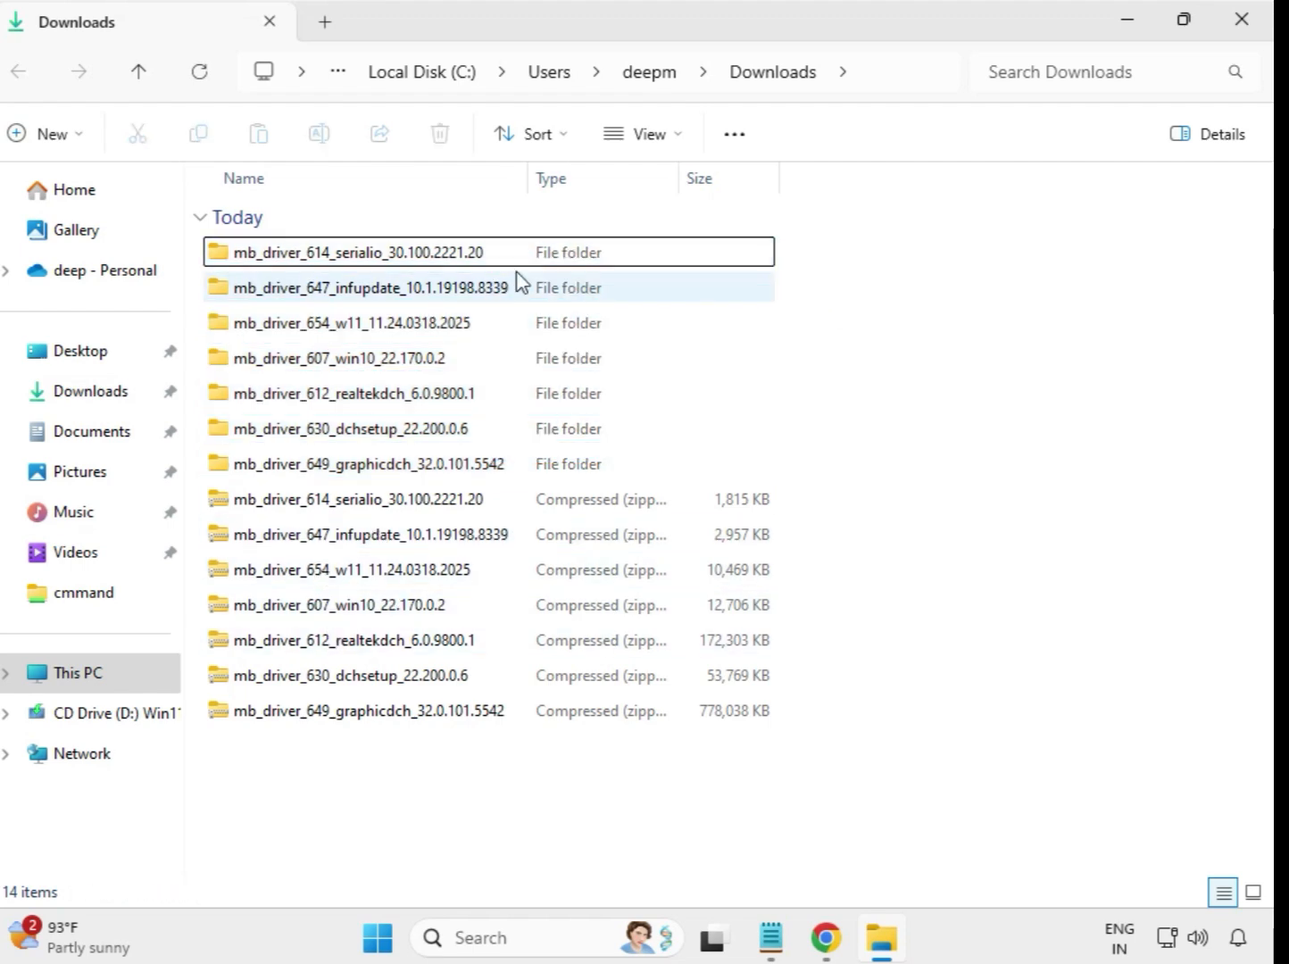
- Open the extracted mb_driver_614_serialio_30.100.2221.20 folder and run its installer application as administrator
double_click(358, 255)
click(344, 259)
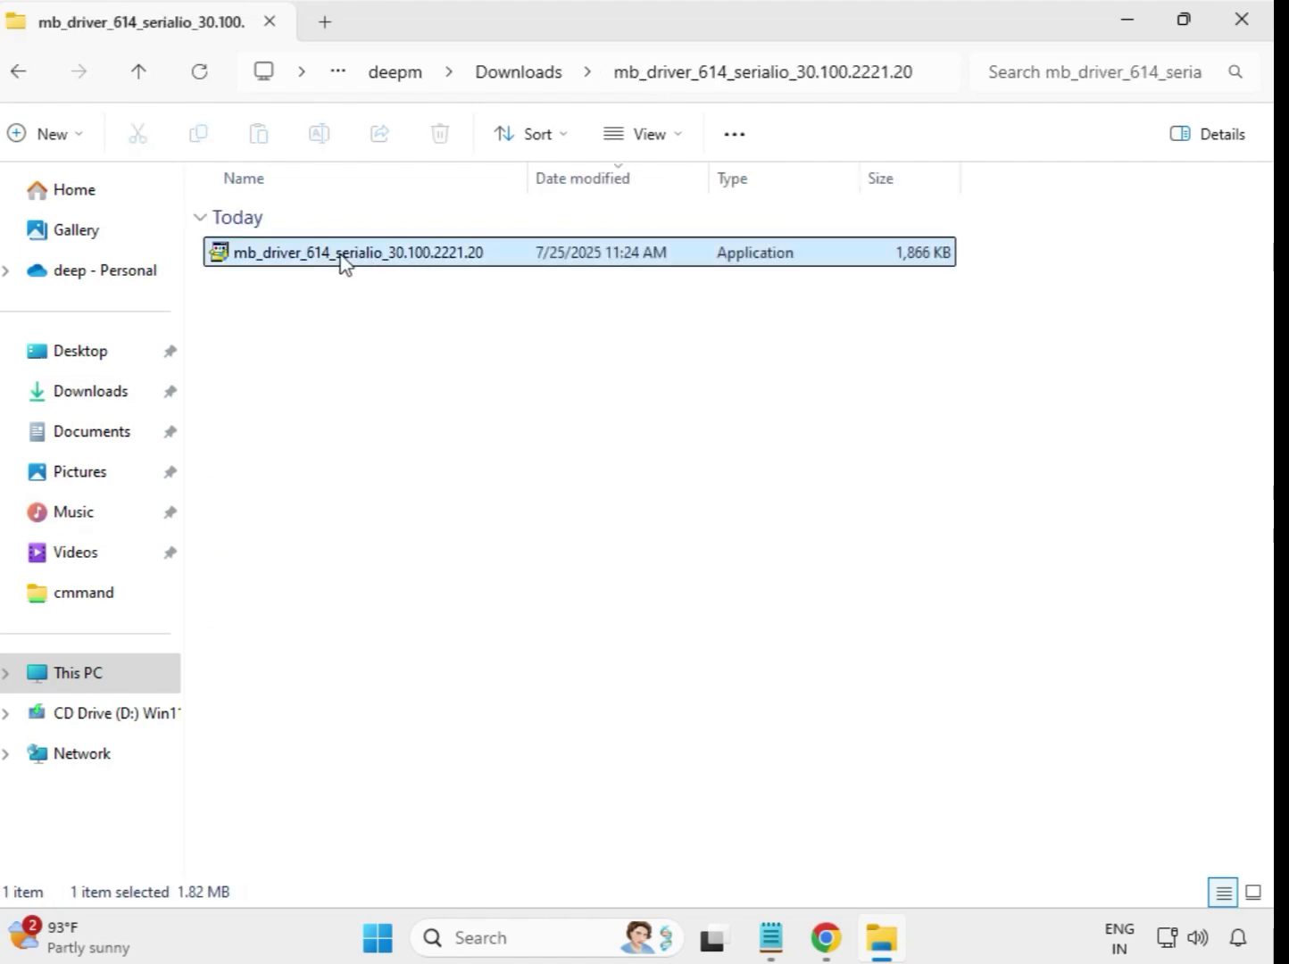
right_click(343, 259)
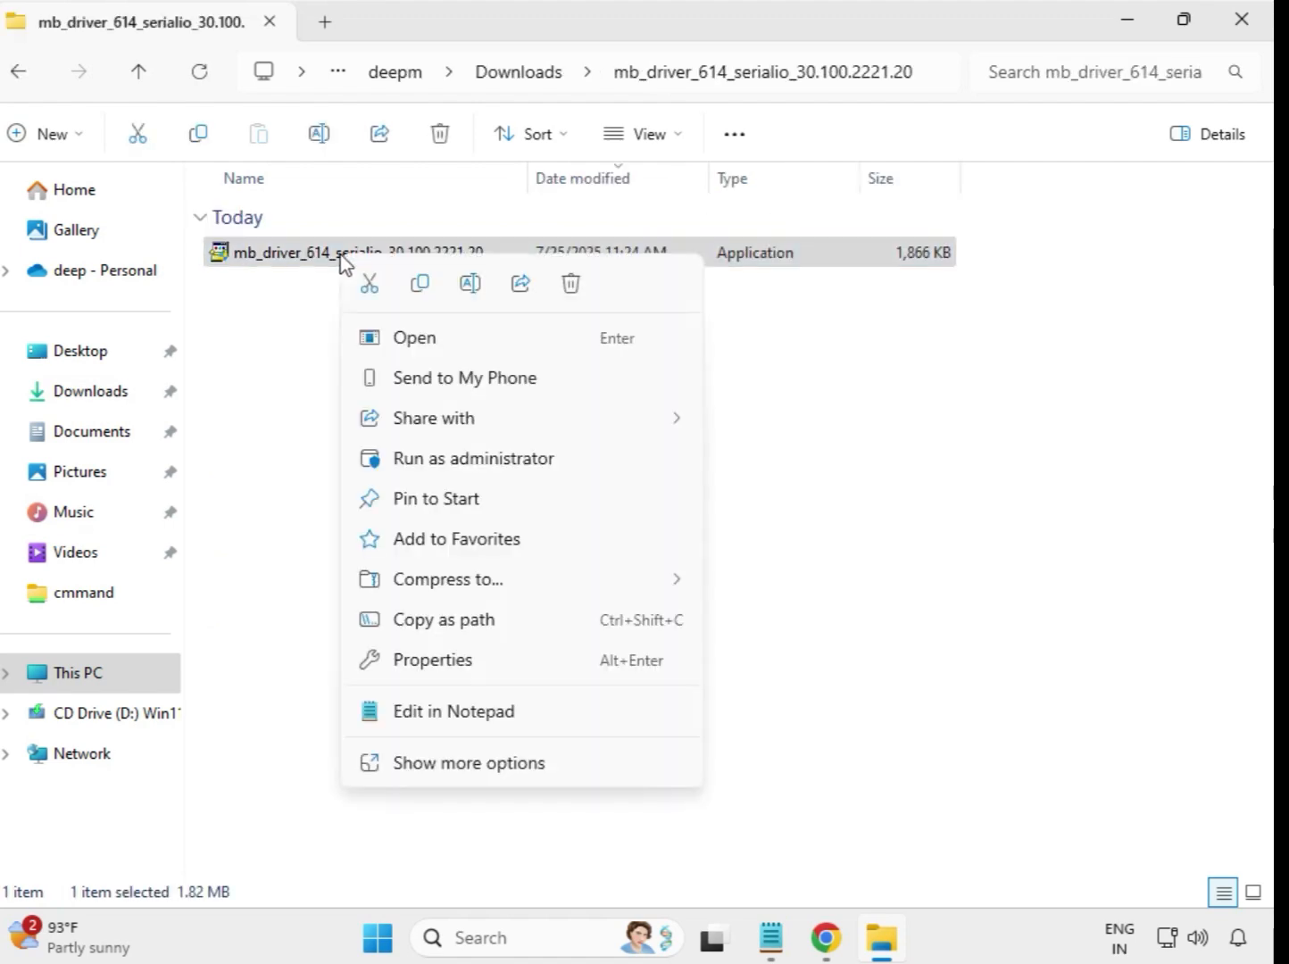
click(455, 464)
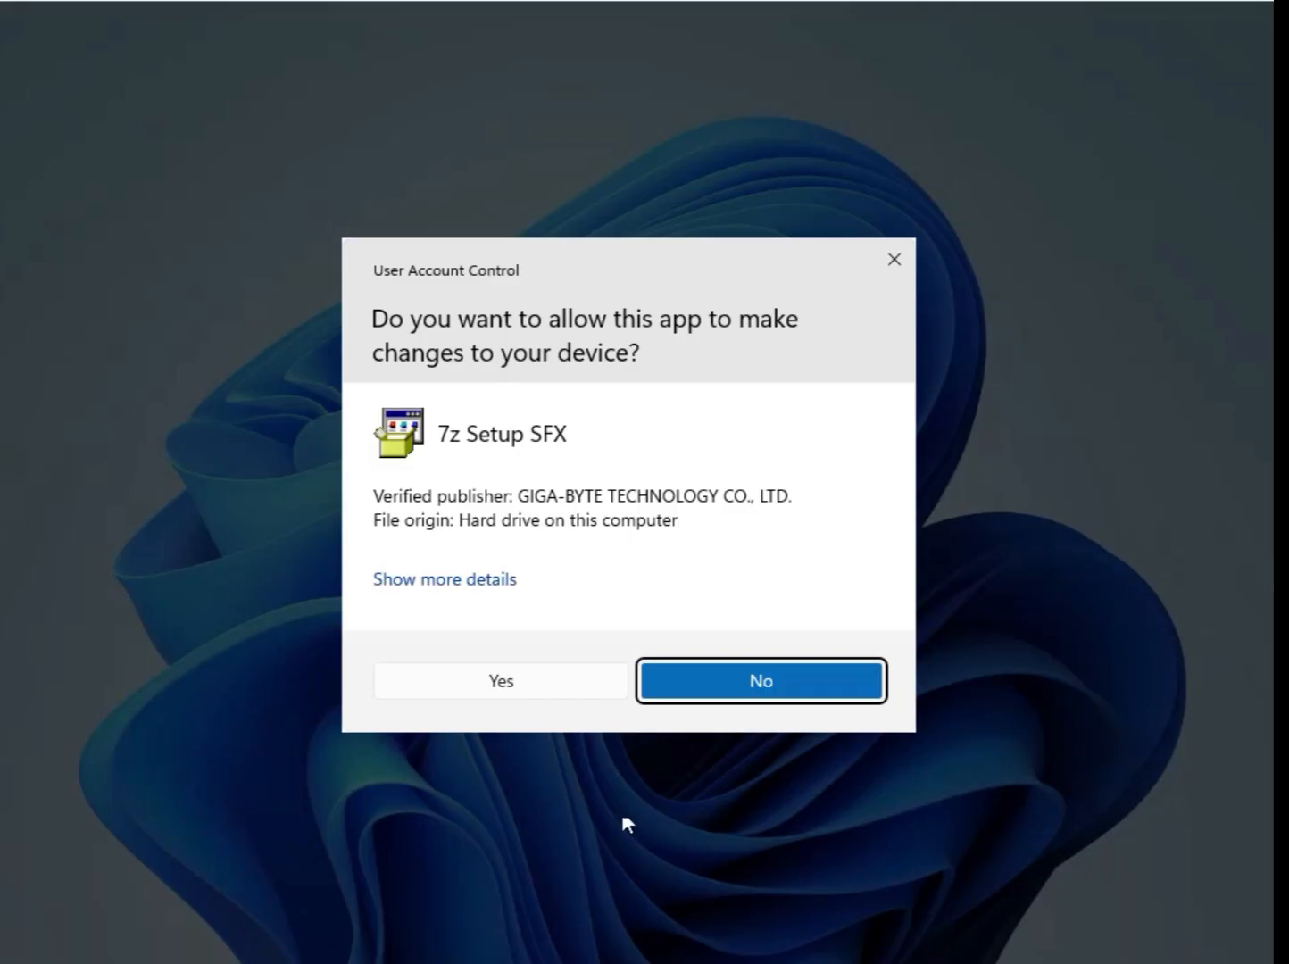
- Allow the mb_driver_614_serialio installer to make changes to the device and return to the Downloads folder
click(516, 686)
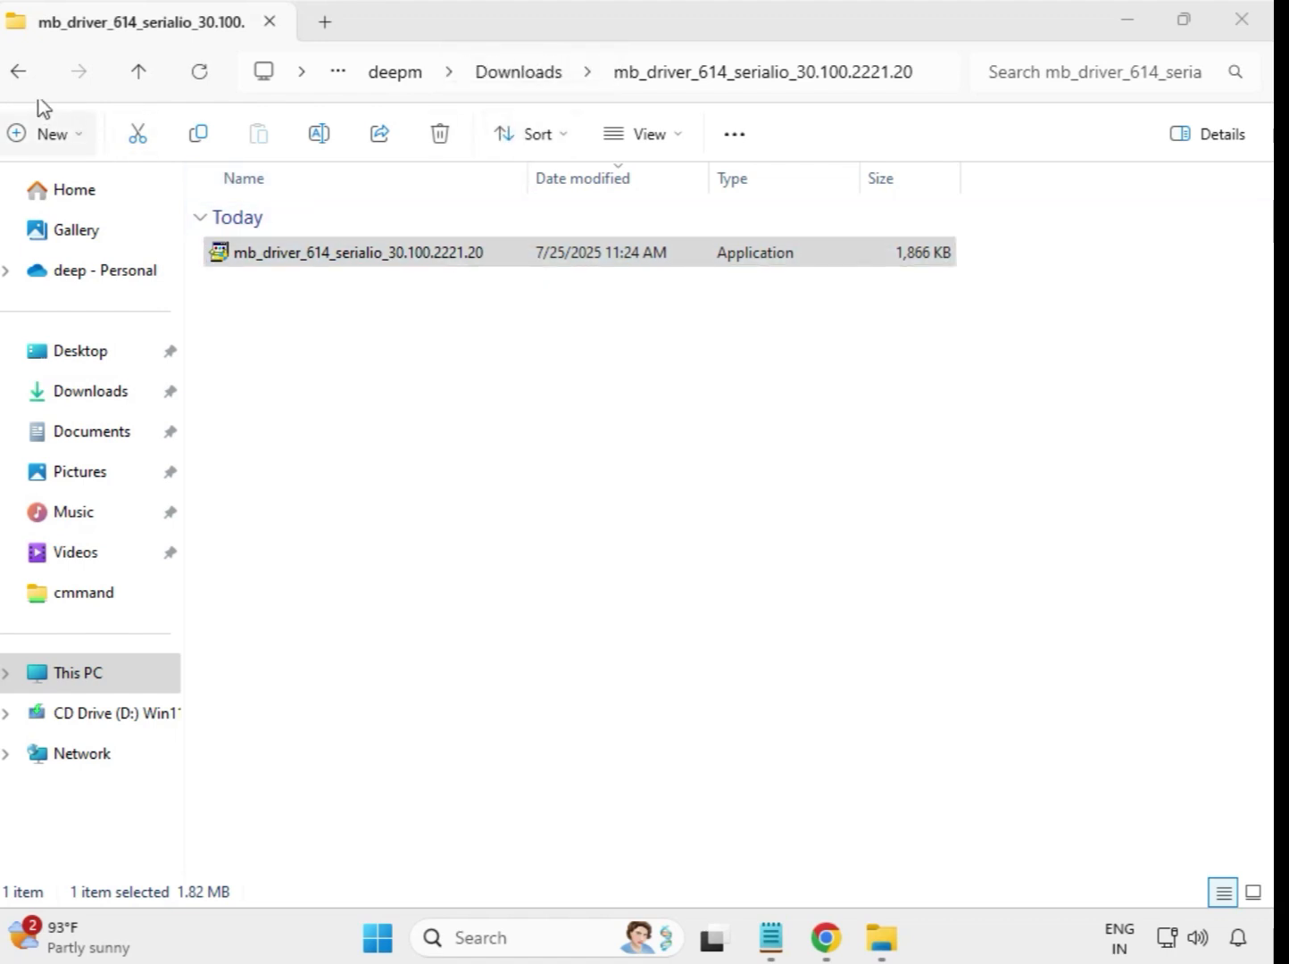
click(22, 75)
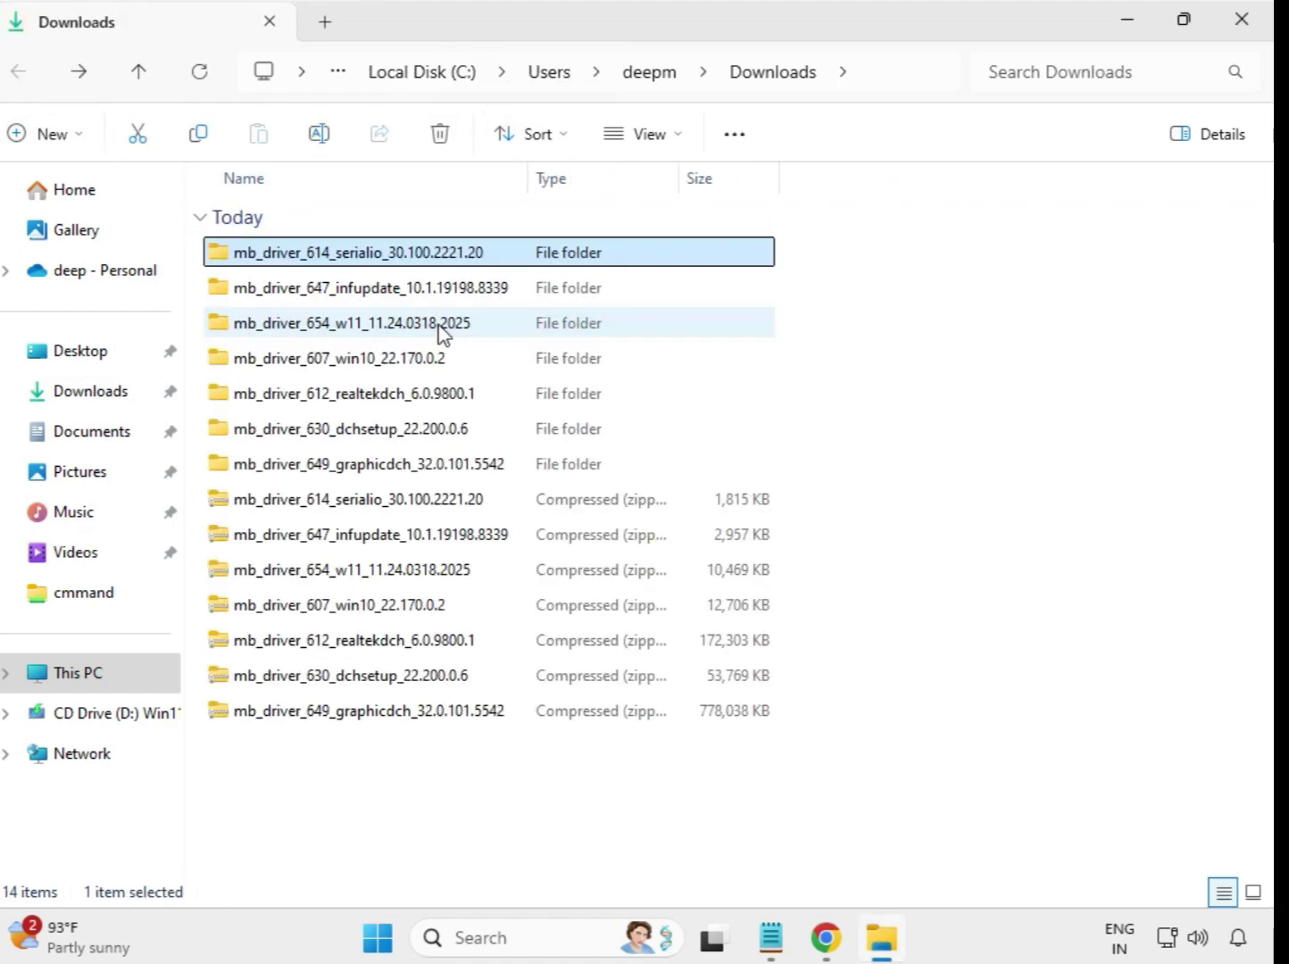
- Run the installer in the extracted mb_driver_647_infupdate_10.1.19198.8339 folder as administrator, allow its changes, and return to Downloads
double_click(427, 289)
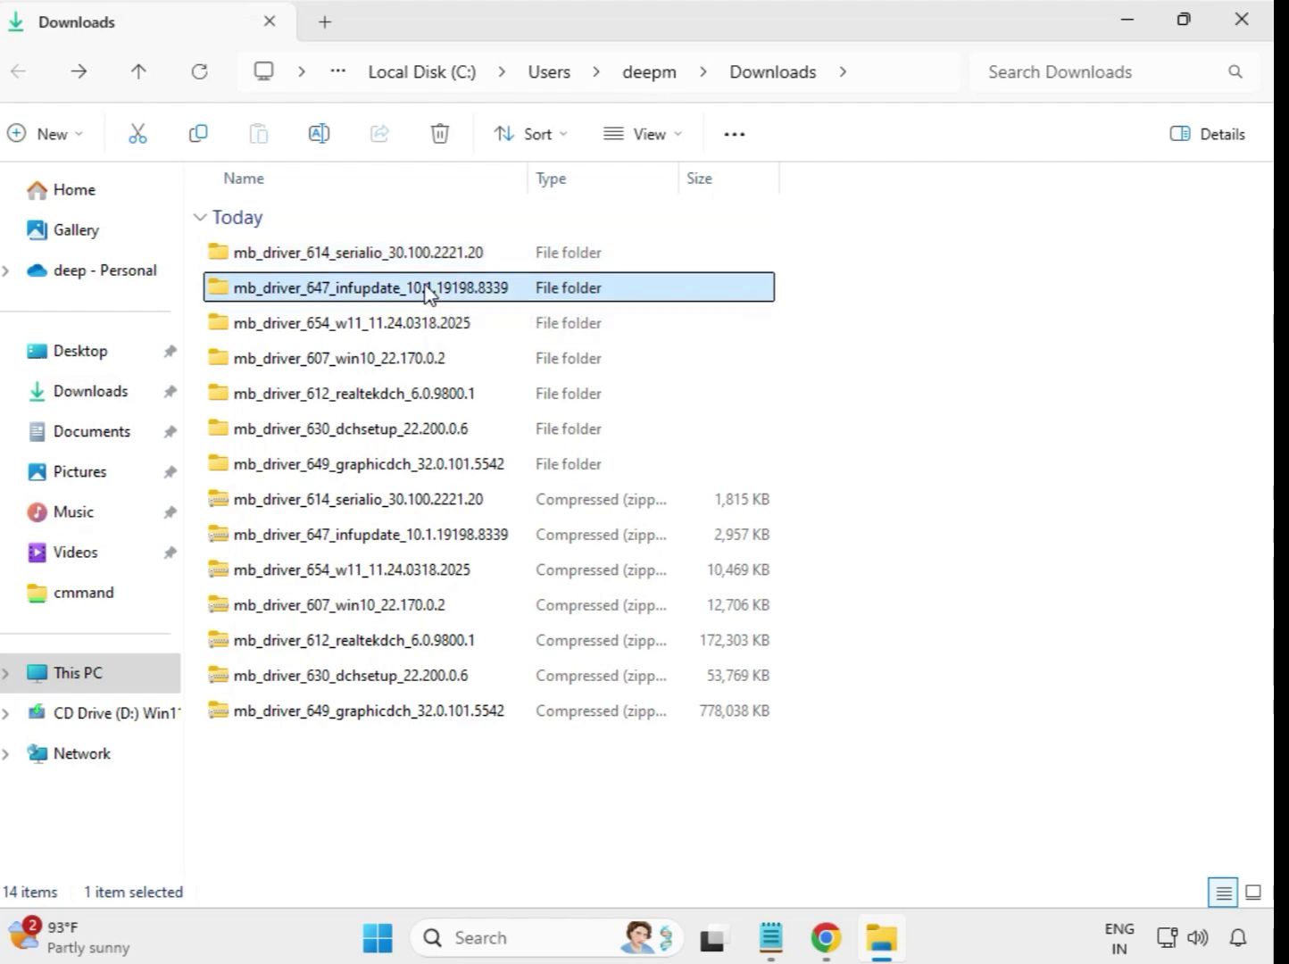
click(428, 254)
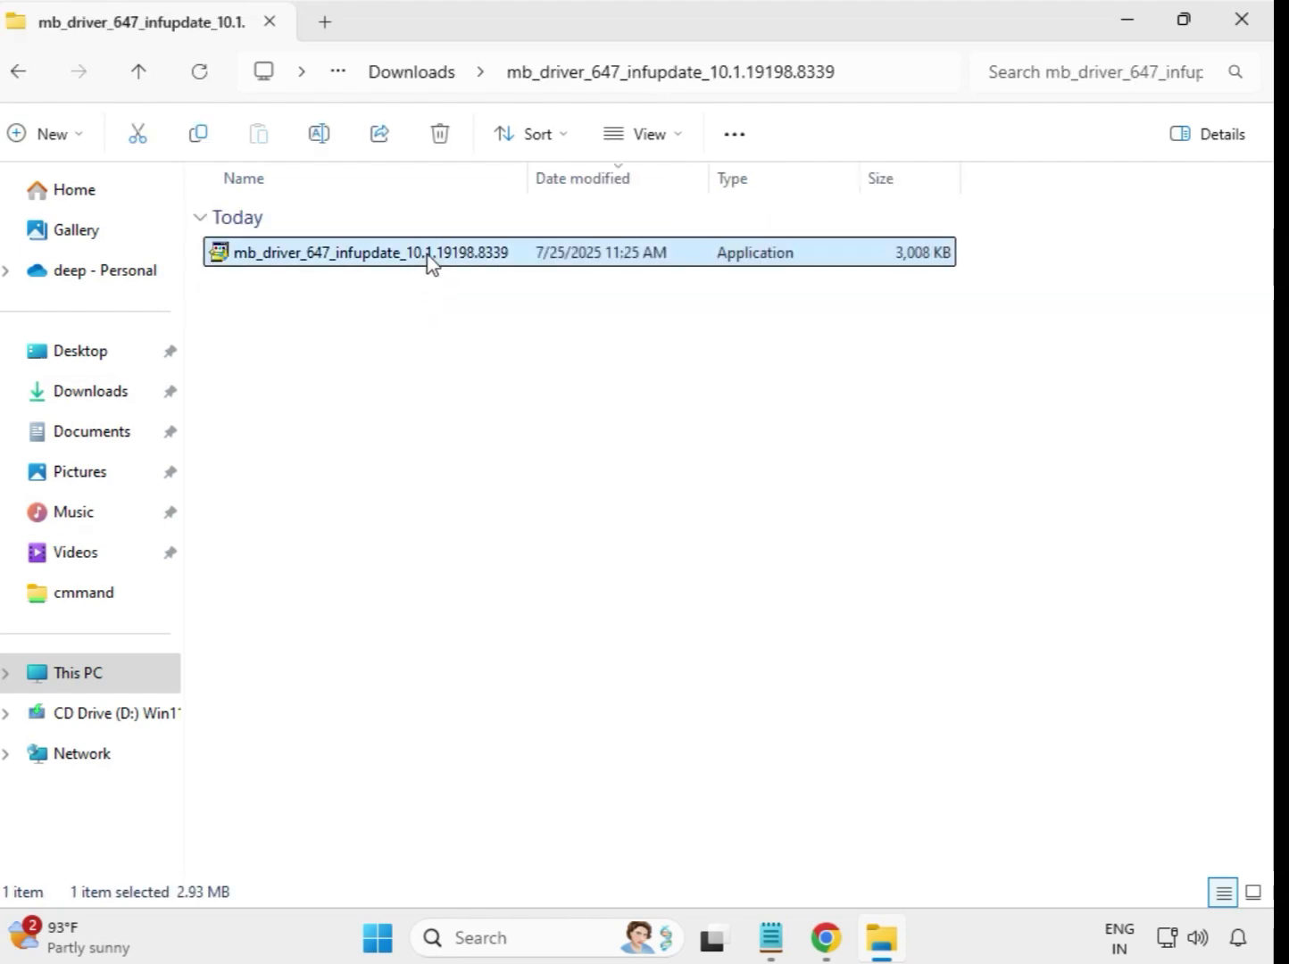
right_click(429, 261)
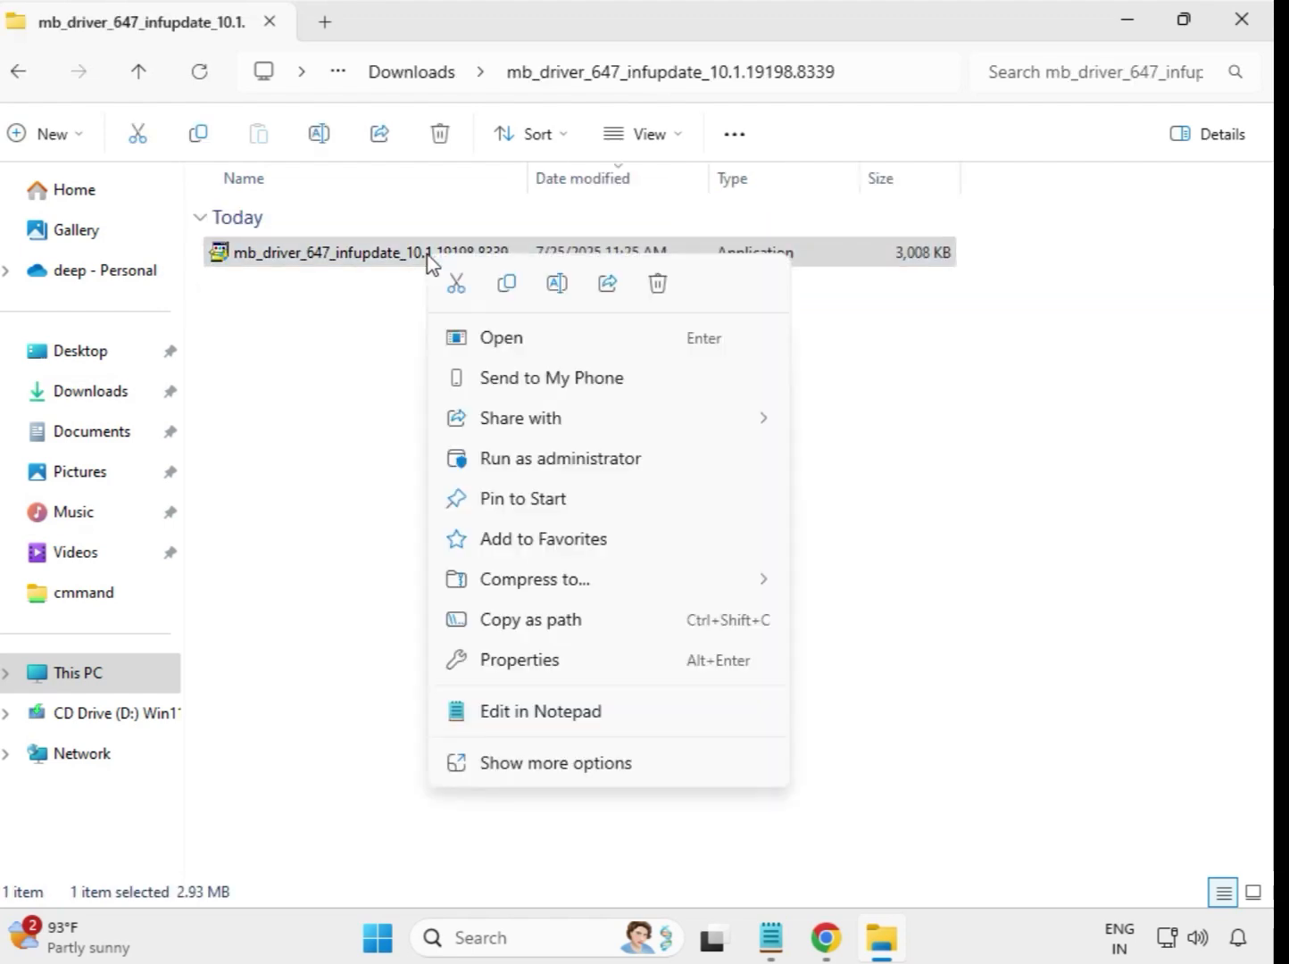
click(564, 461)
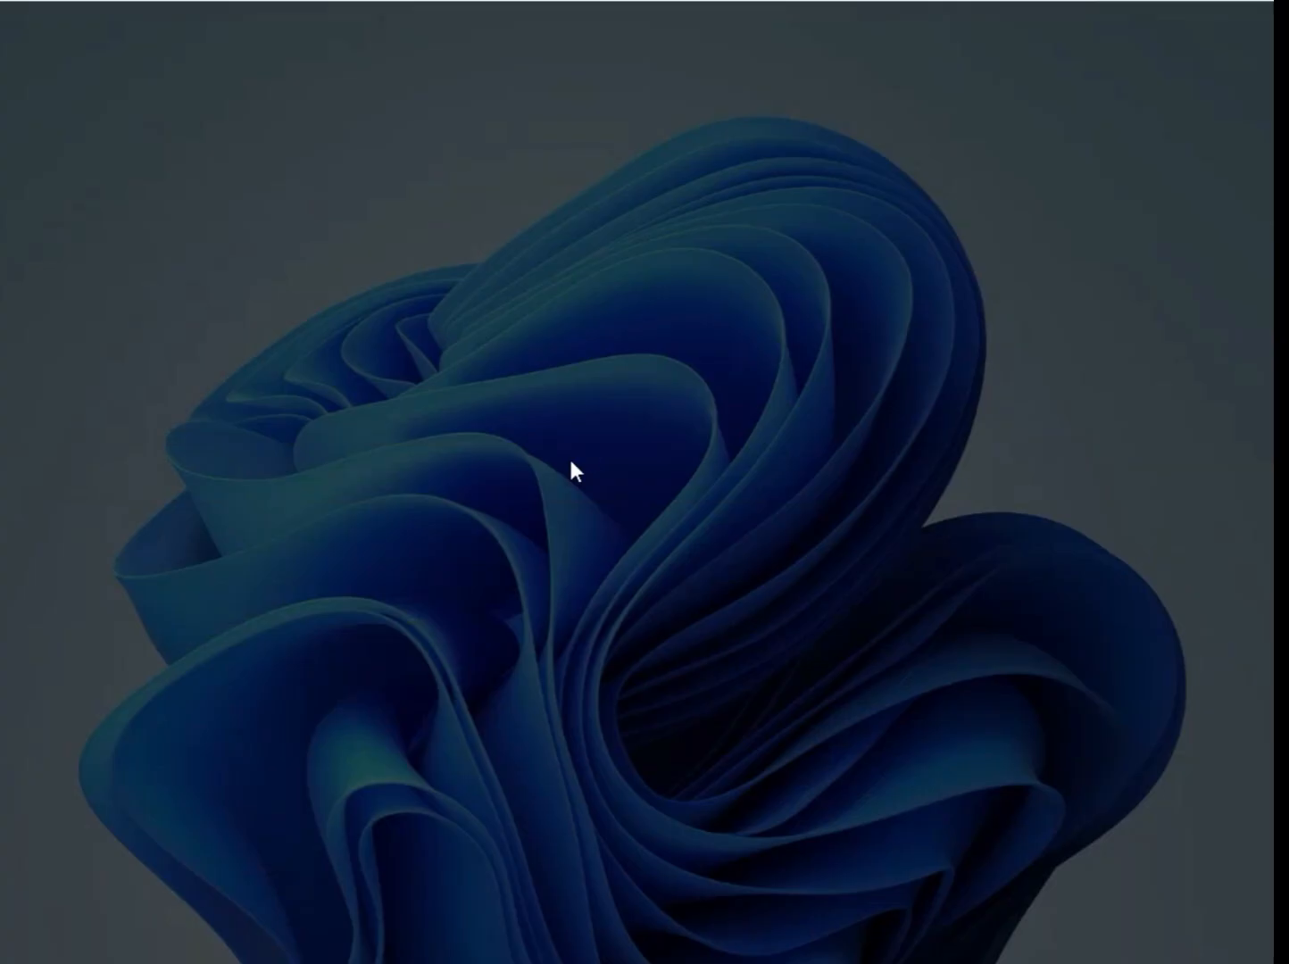
click(586, 693)
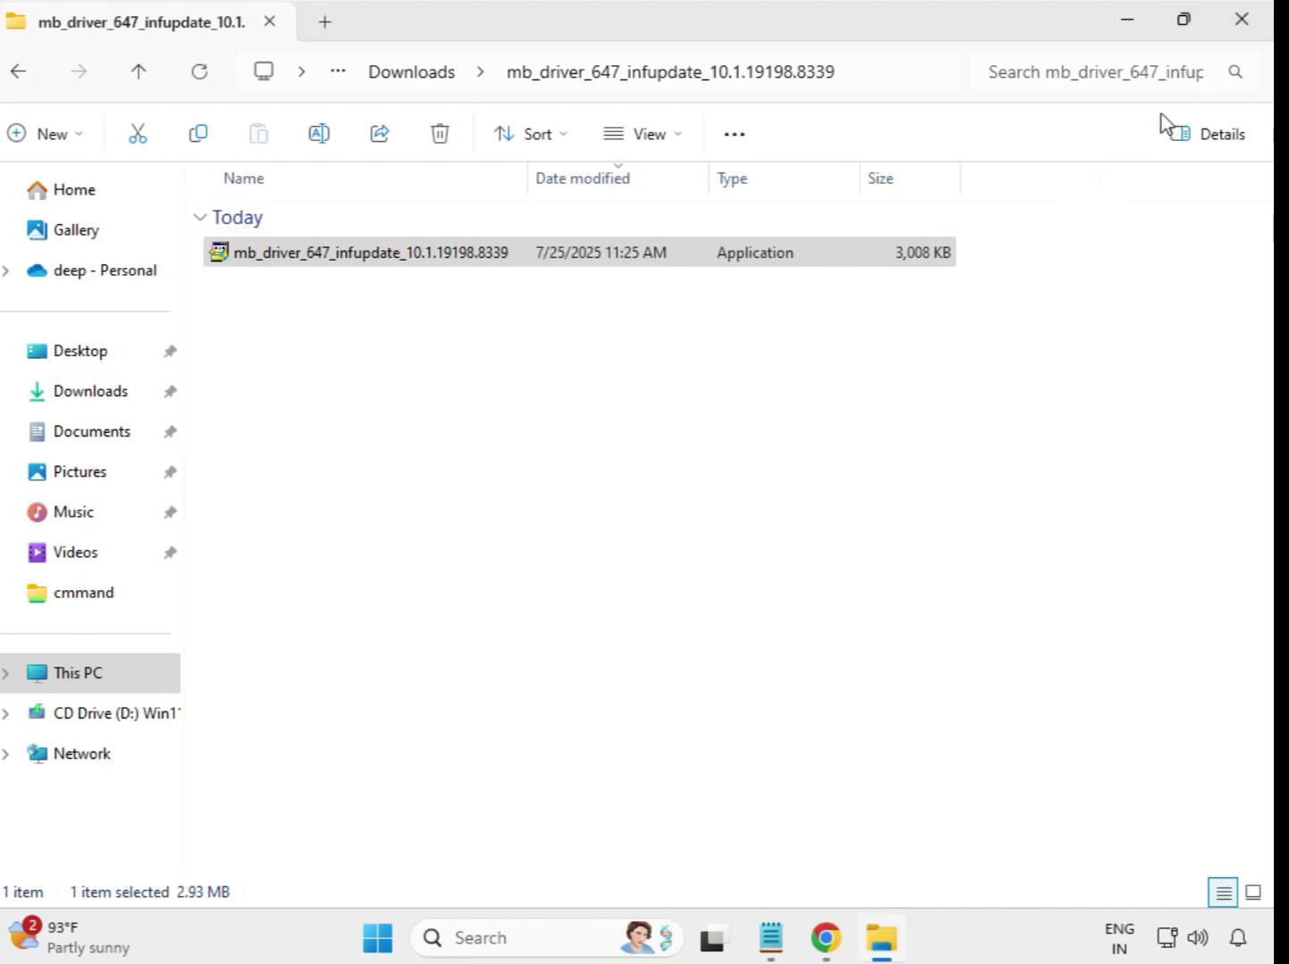
click(388, 79)
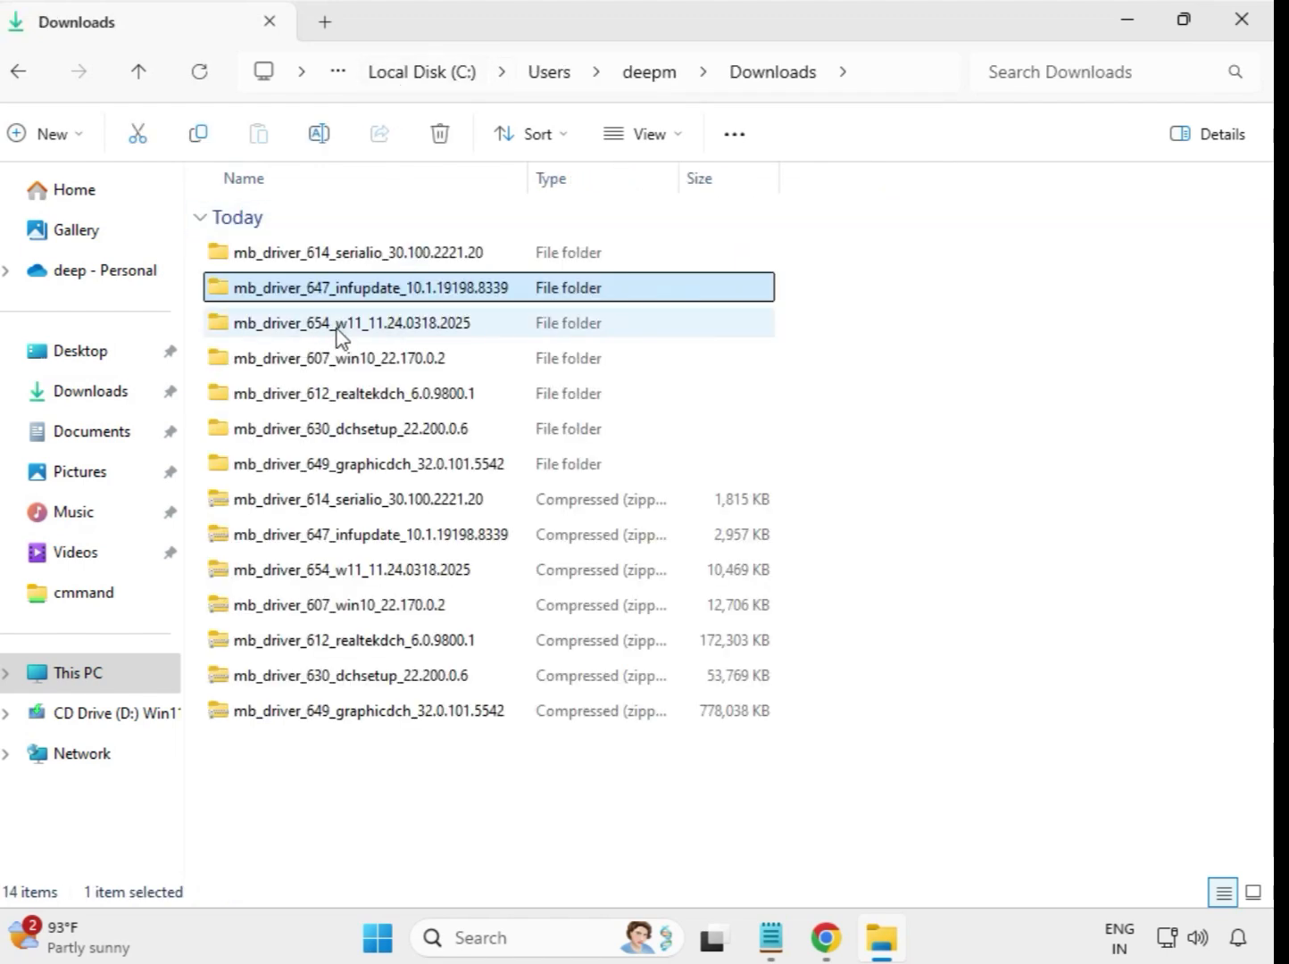
- Run the installer in the extracted mb_driver_654_w11_11.24.0318.2025 folder as administrator, allow its changes, and return to Downloads
double_click(362, 327)
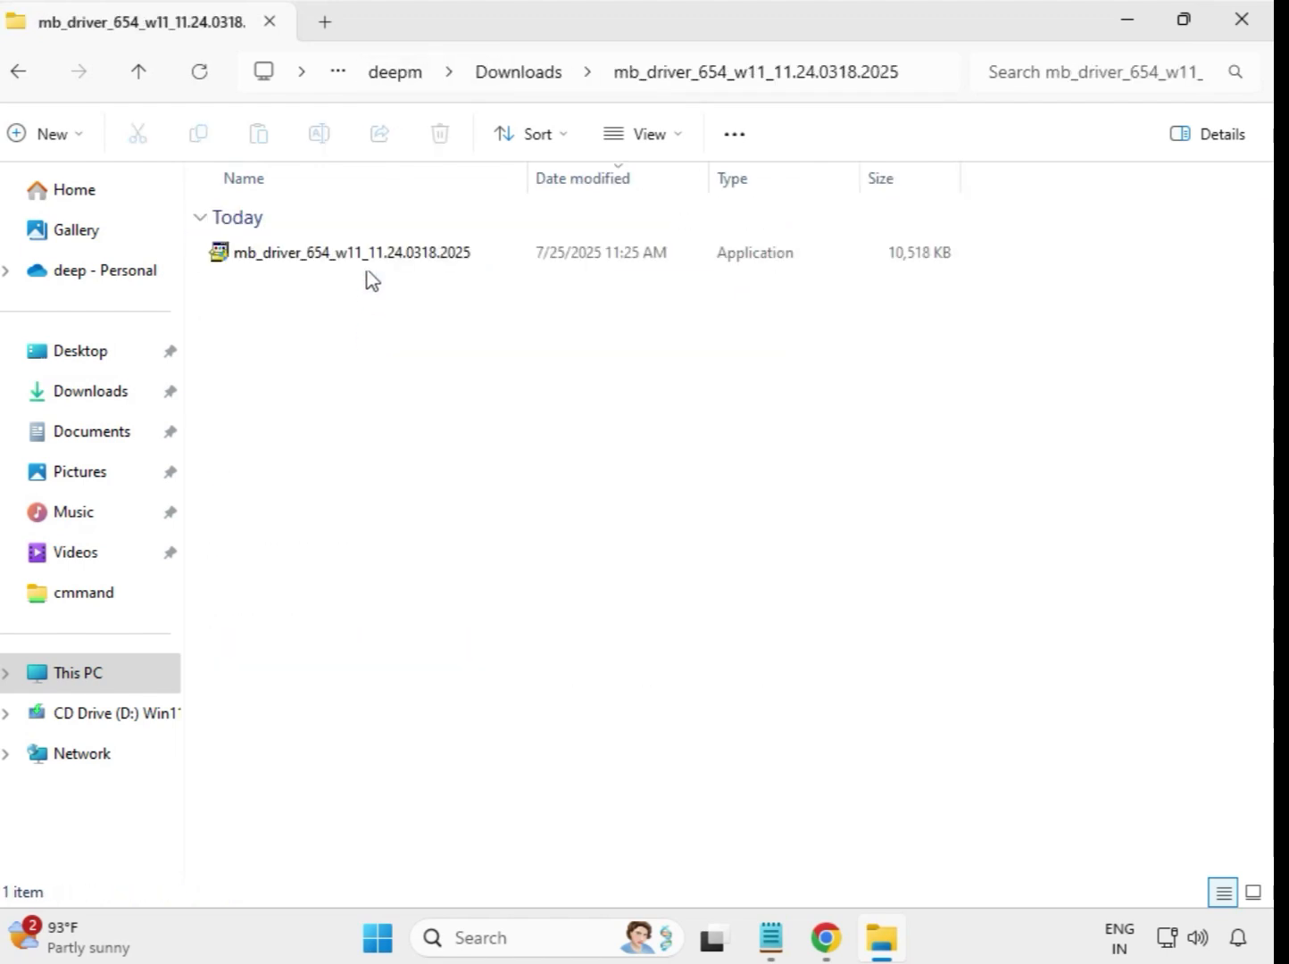
click(377, 259)
right_click(378, 264)
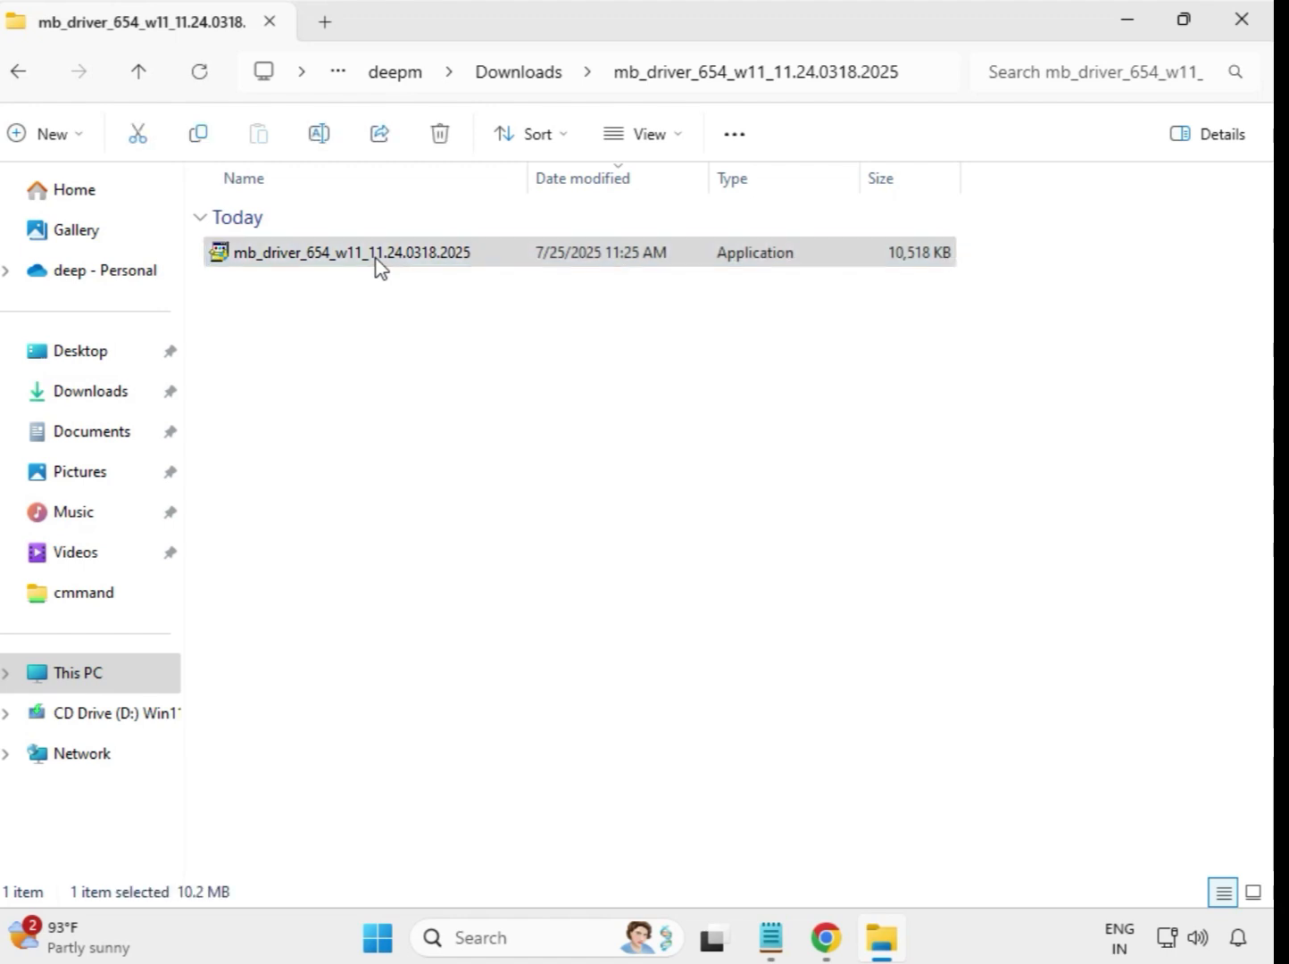
click(499, 463)
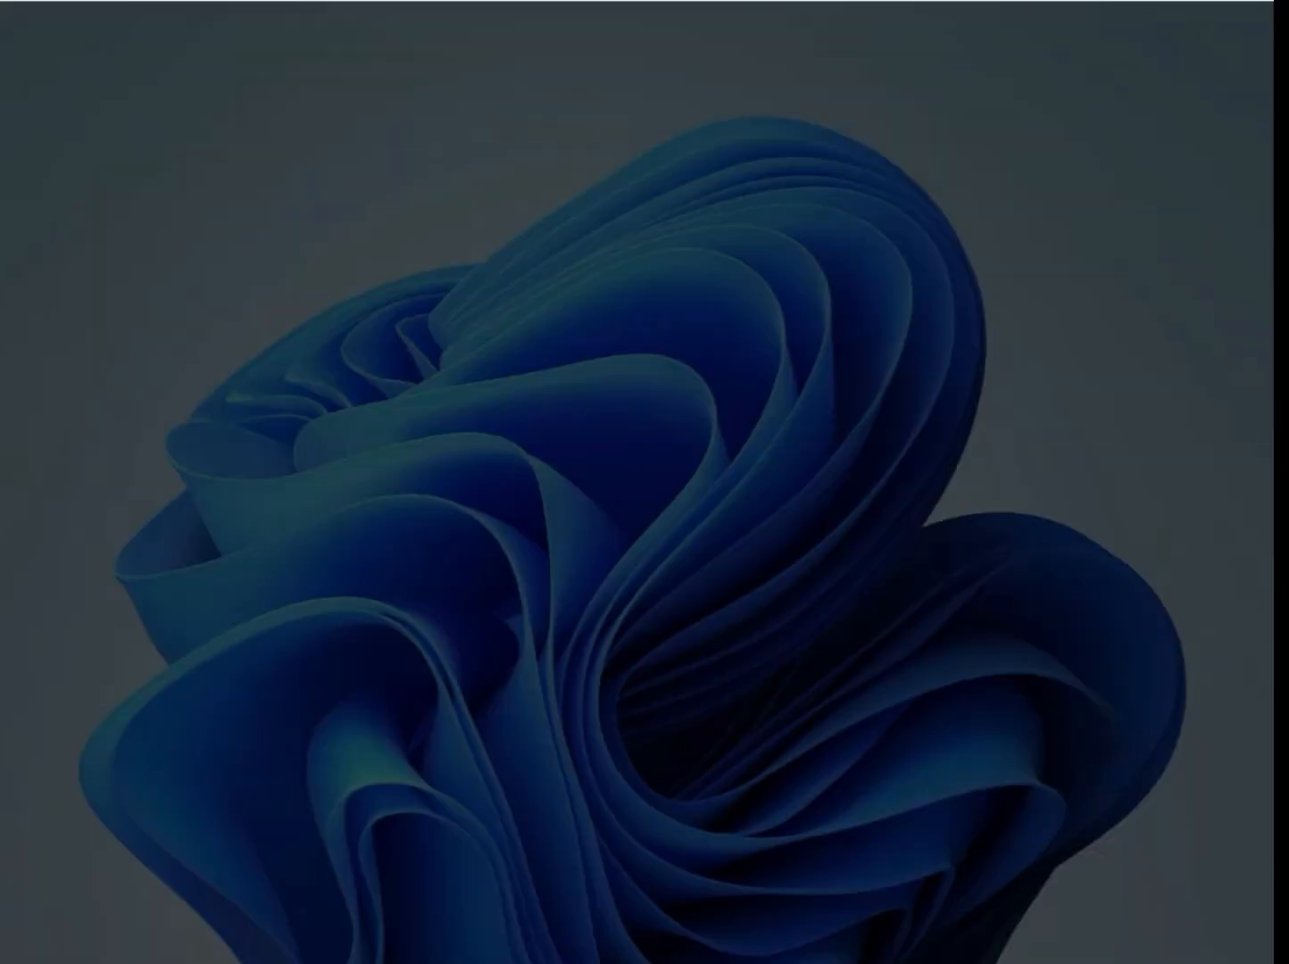
click(529, 695)
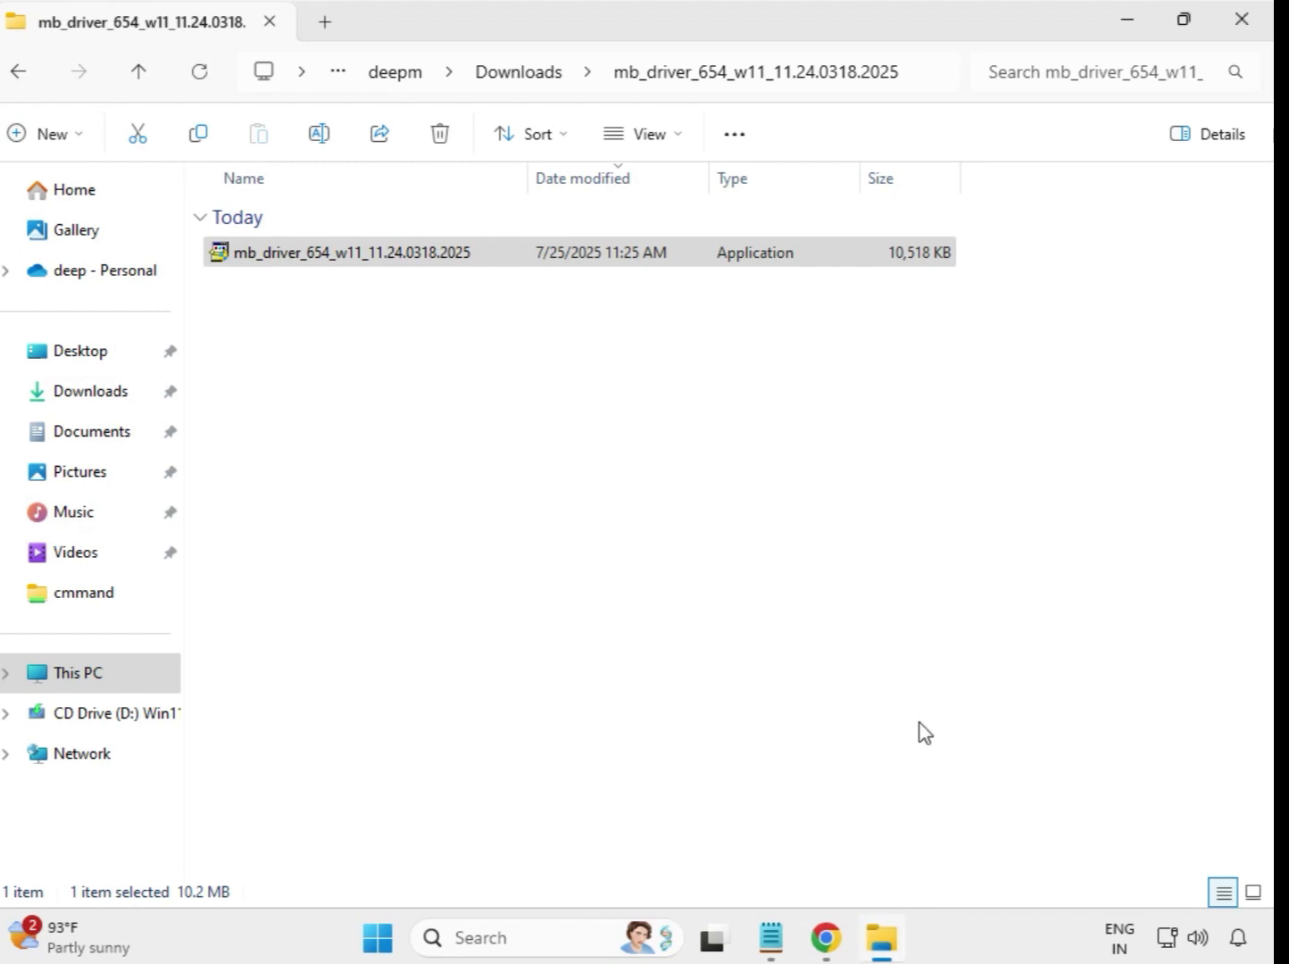
click(523, 79)
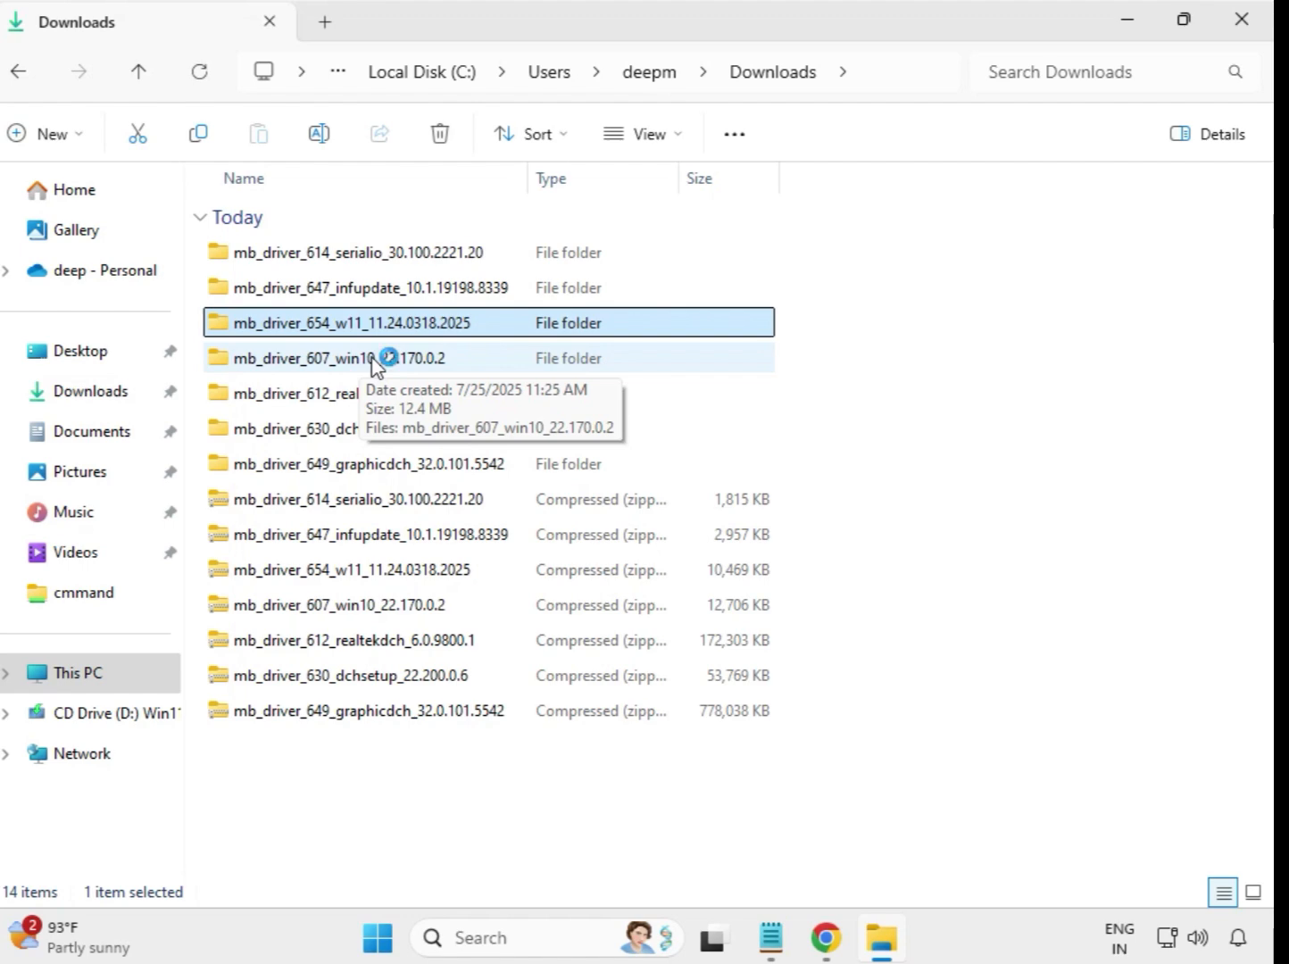
- Run the installer in the extracted mb_driver_607_win10_22.170.0.2 folder as administrator, allow its changes, and return to Downloads
double_click(372, 359)
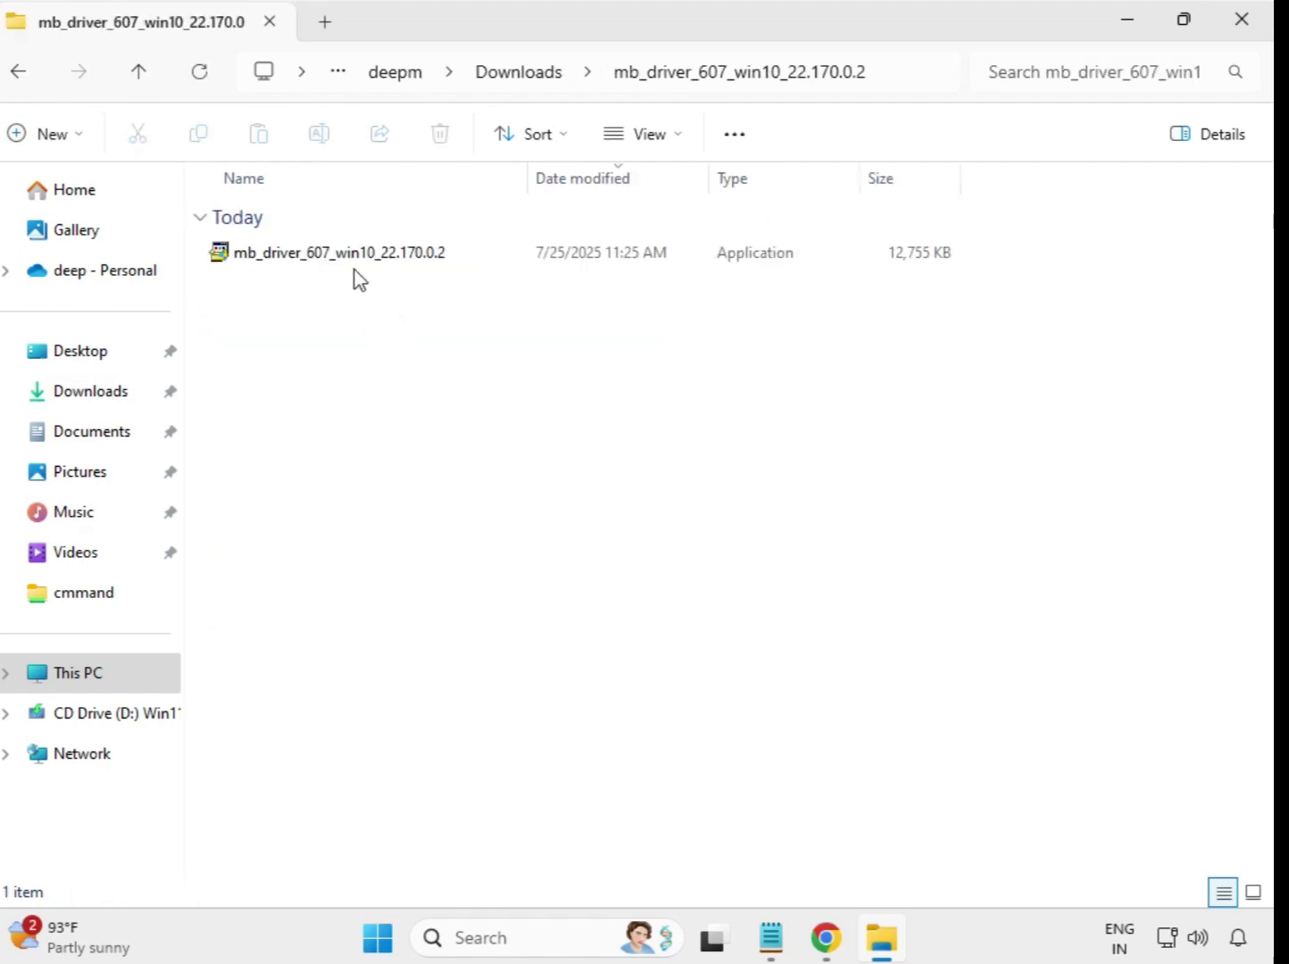
click(356, 264)
right_click(357, 265)
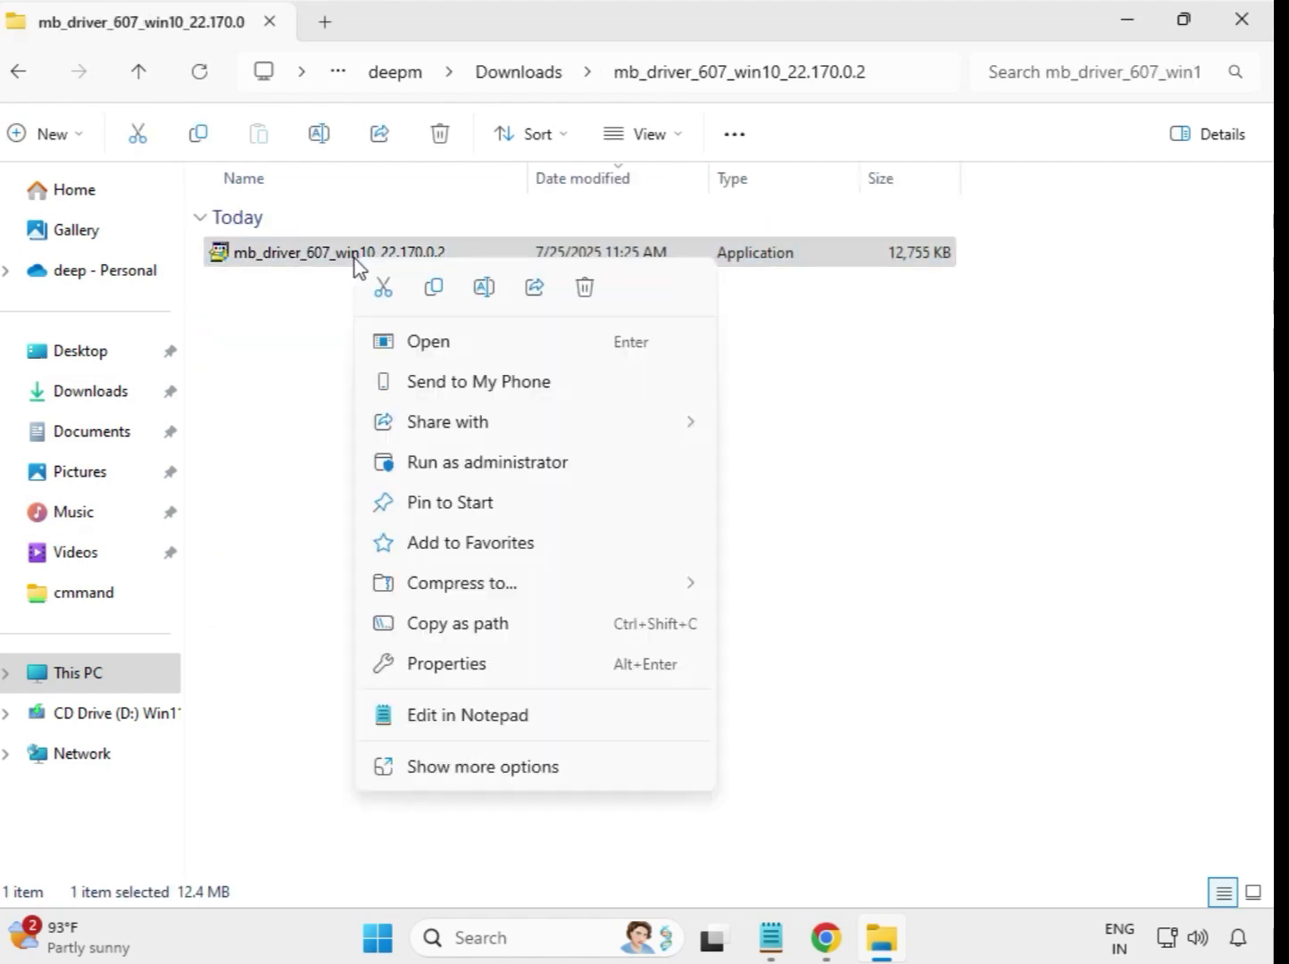
click(460, 461)
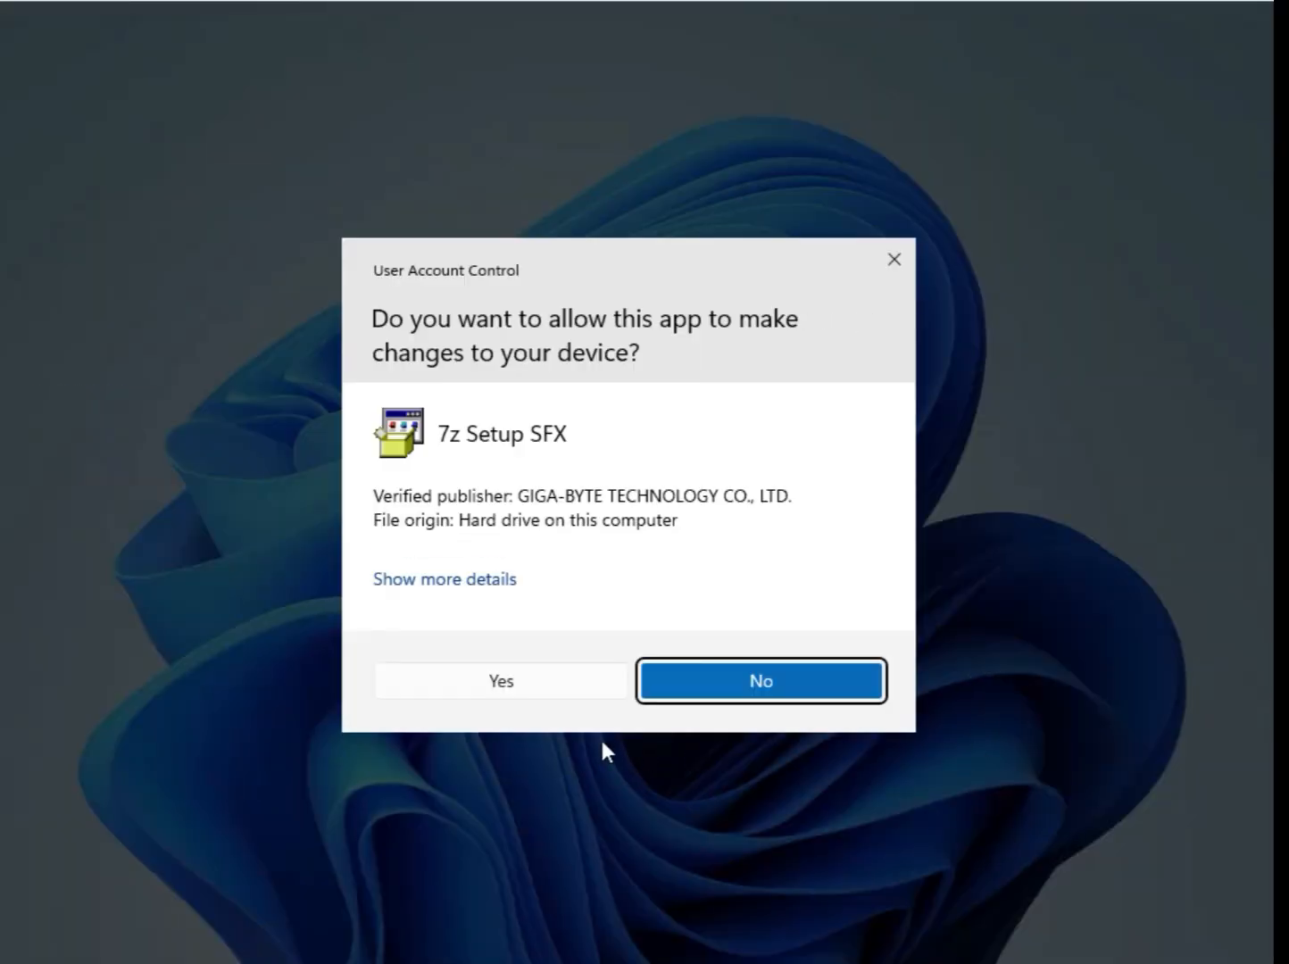
click(528, 683)
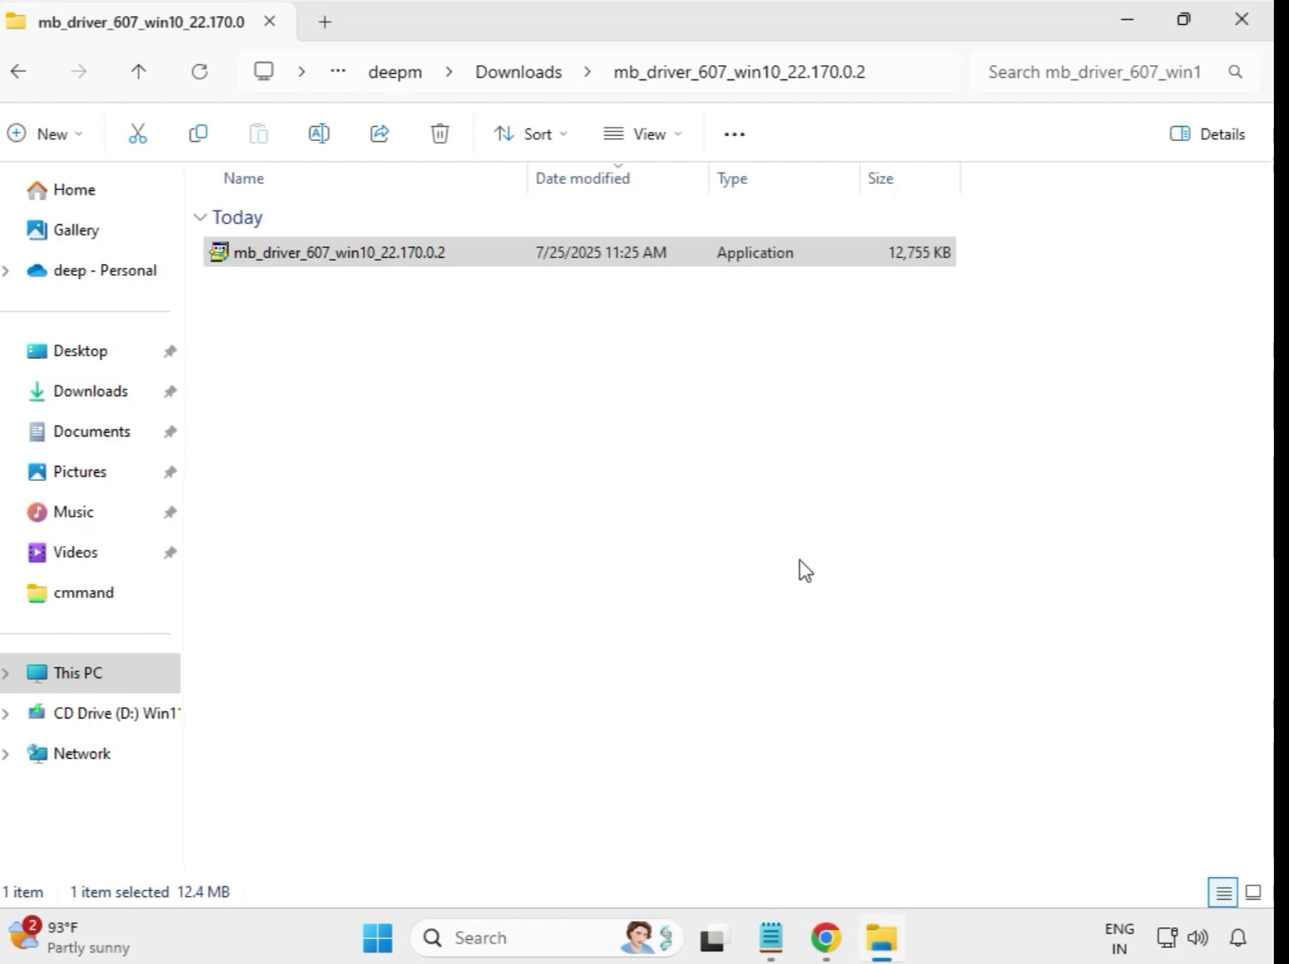
click(516, 79)
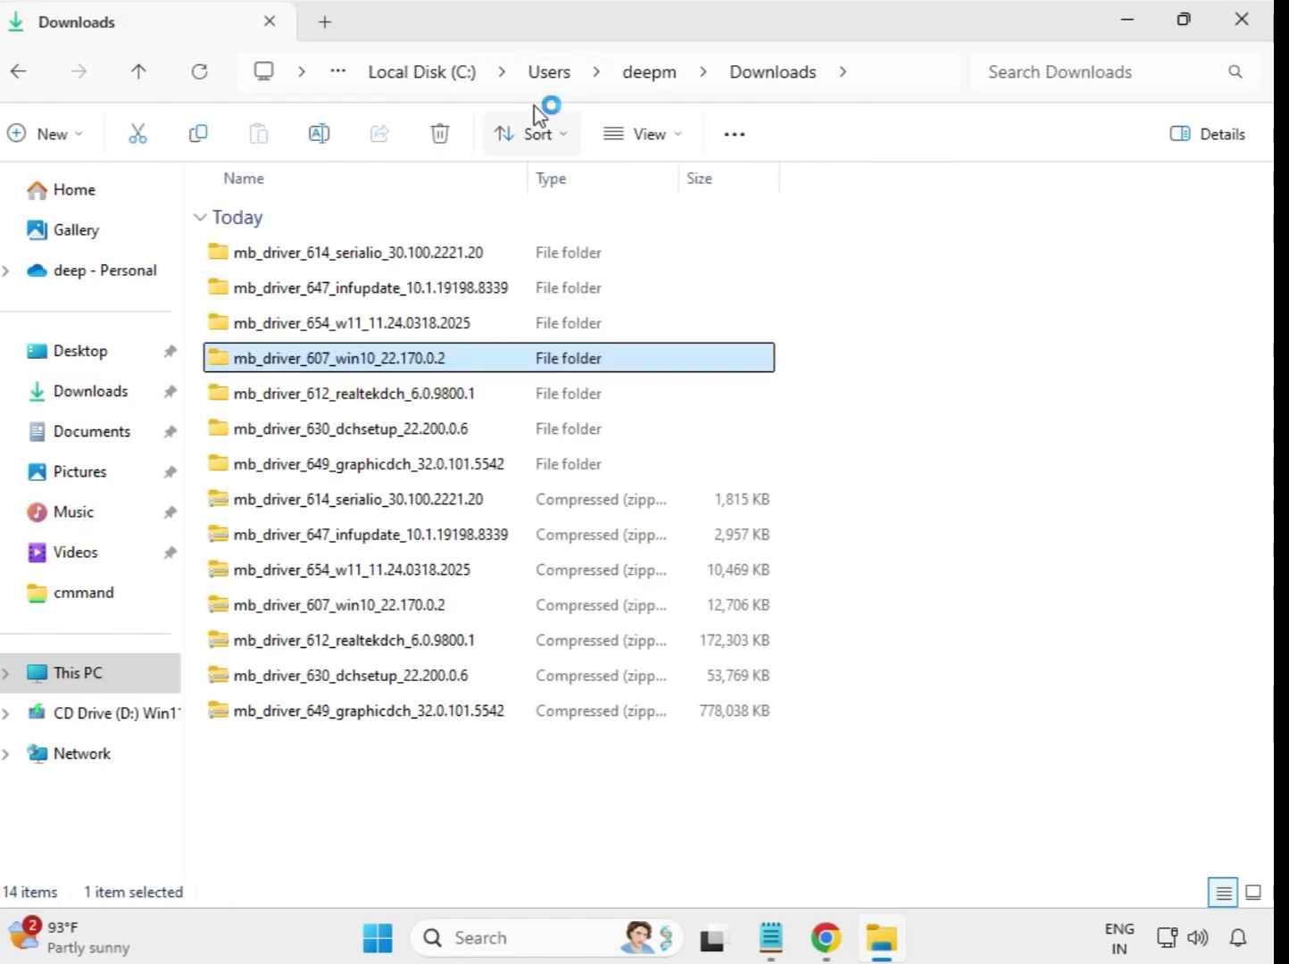
- Run the installer in the extracted mb_driver_612_realtekdch_6.0.9800.1 folder as administrator, allow its changes, and return to Downloads
click(440, 402)
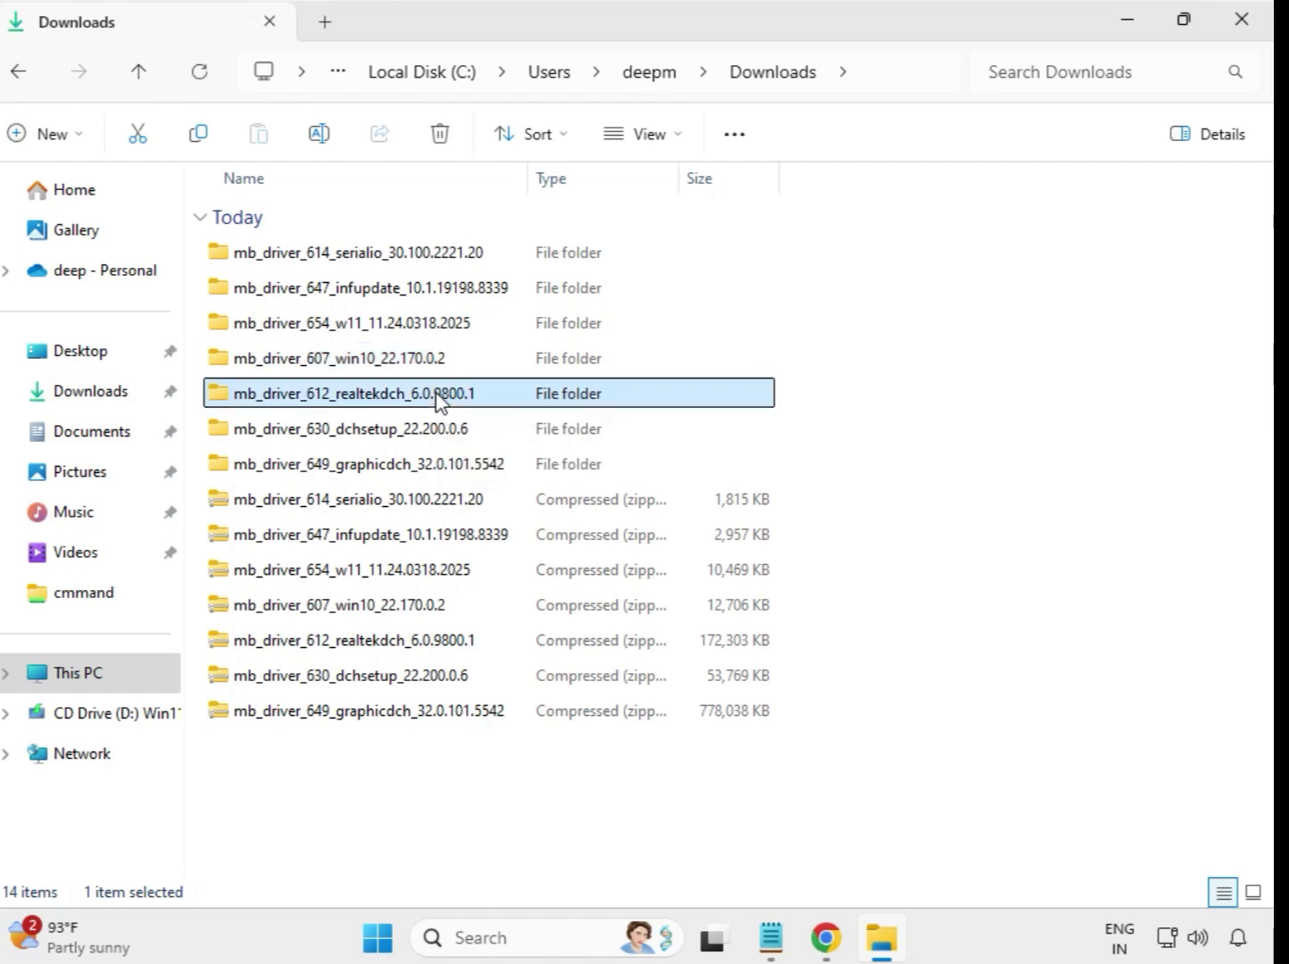
double_click(513, 400)
click(396, 256)
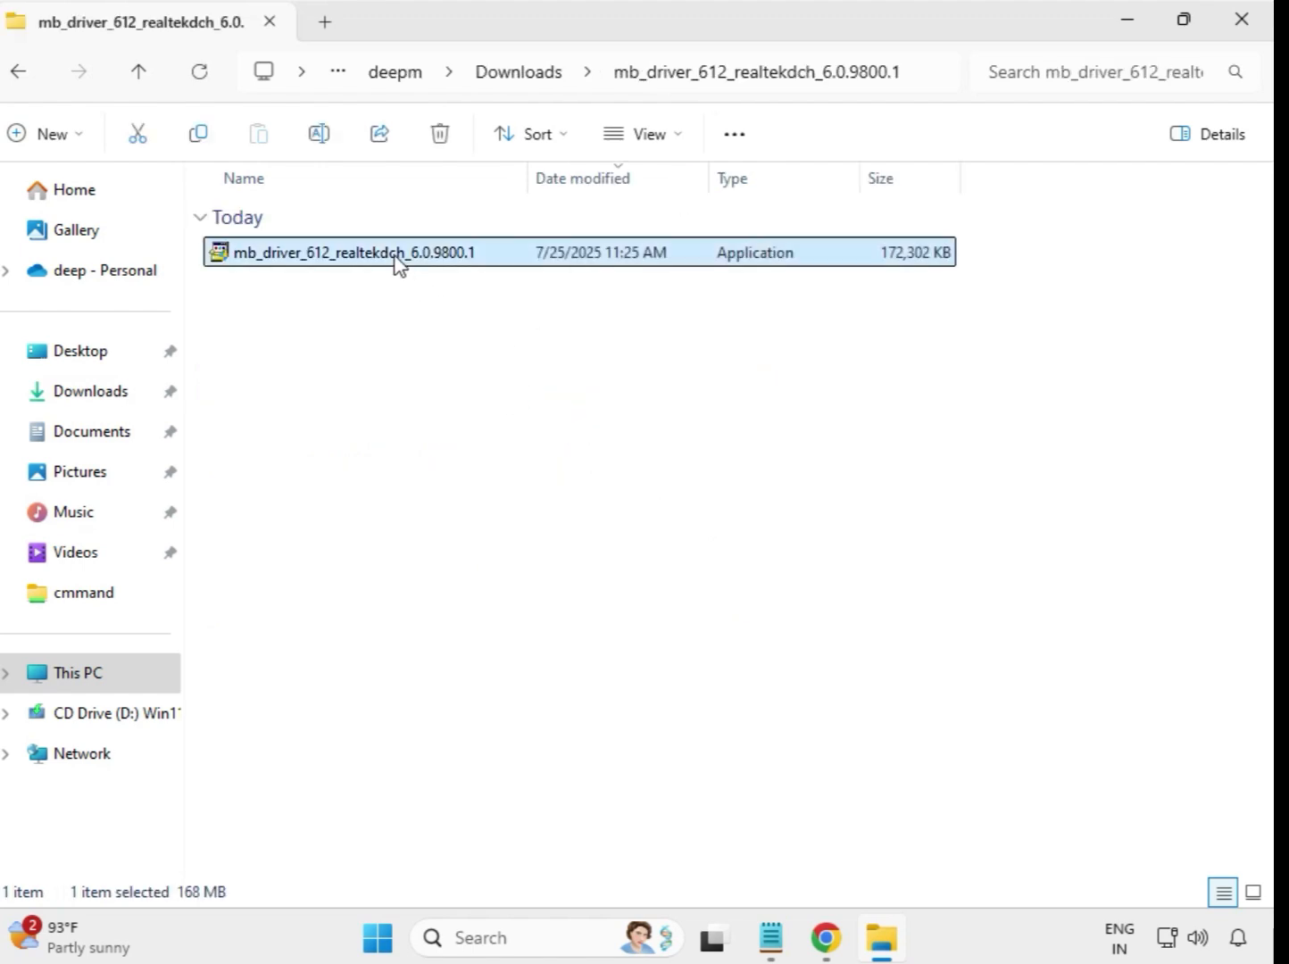
right_click(397, 261)
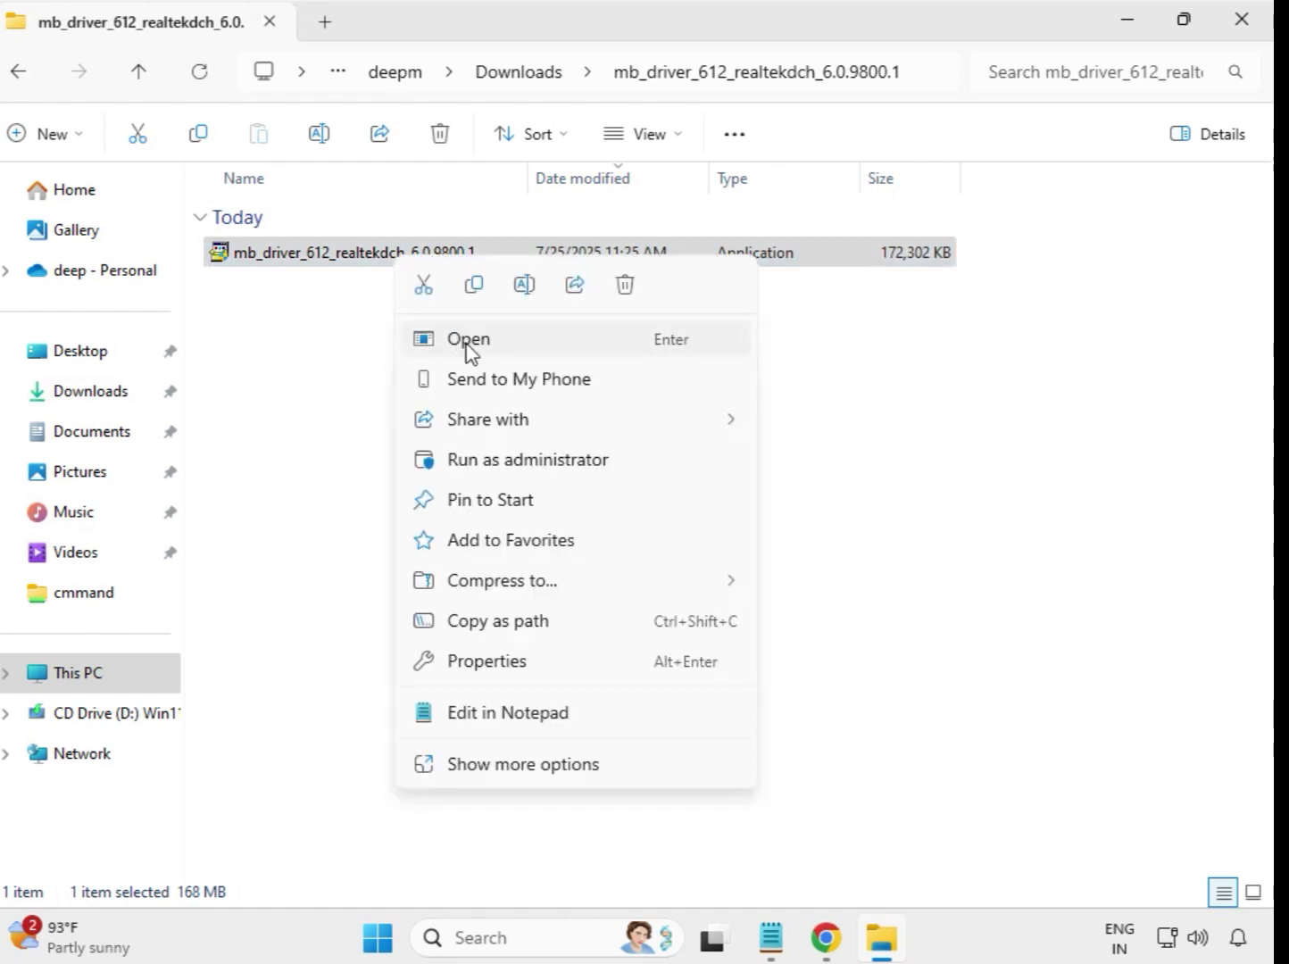
click(526, 460)
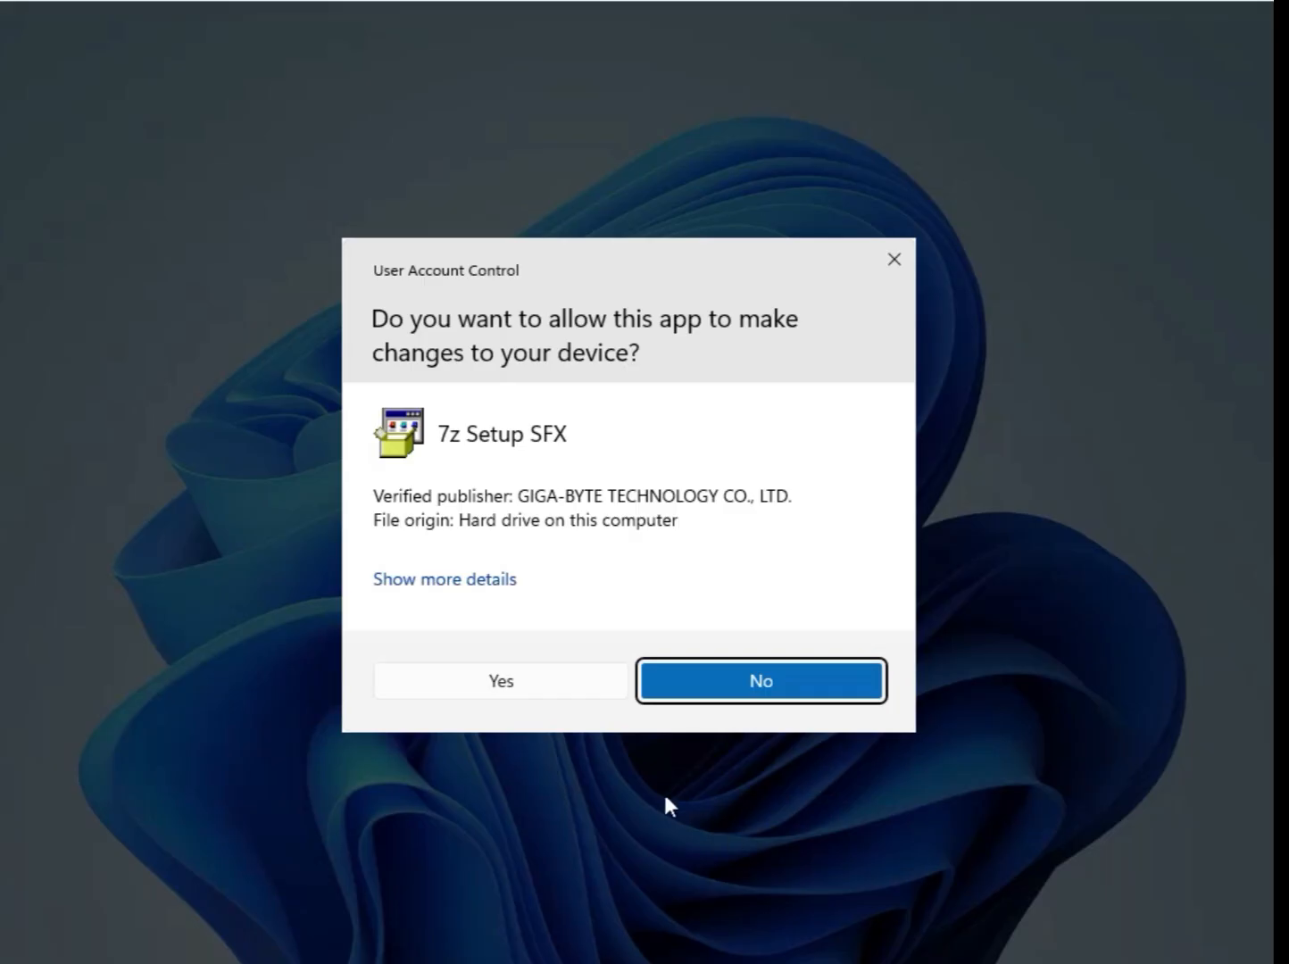
click(527, 680)
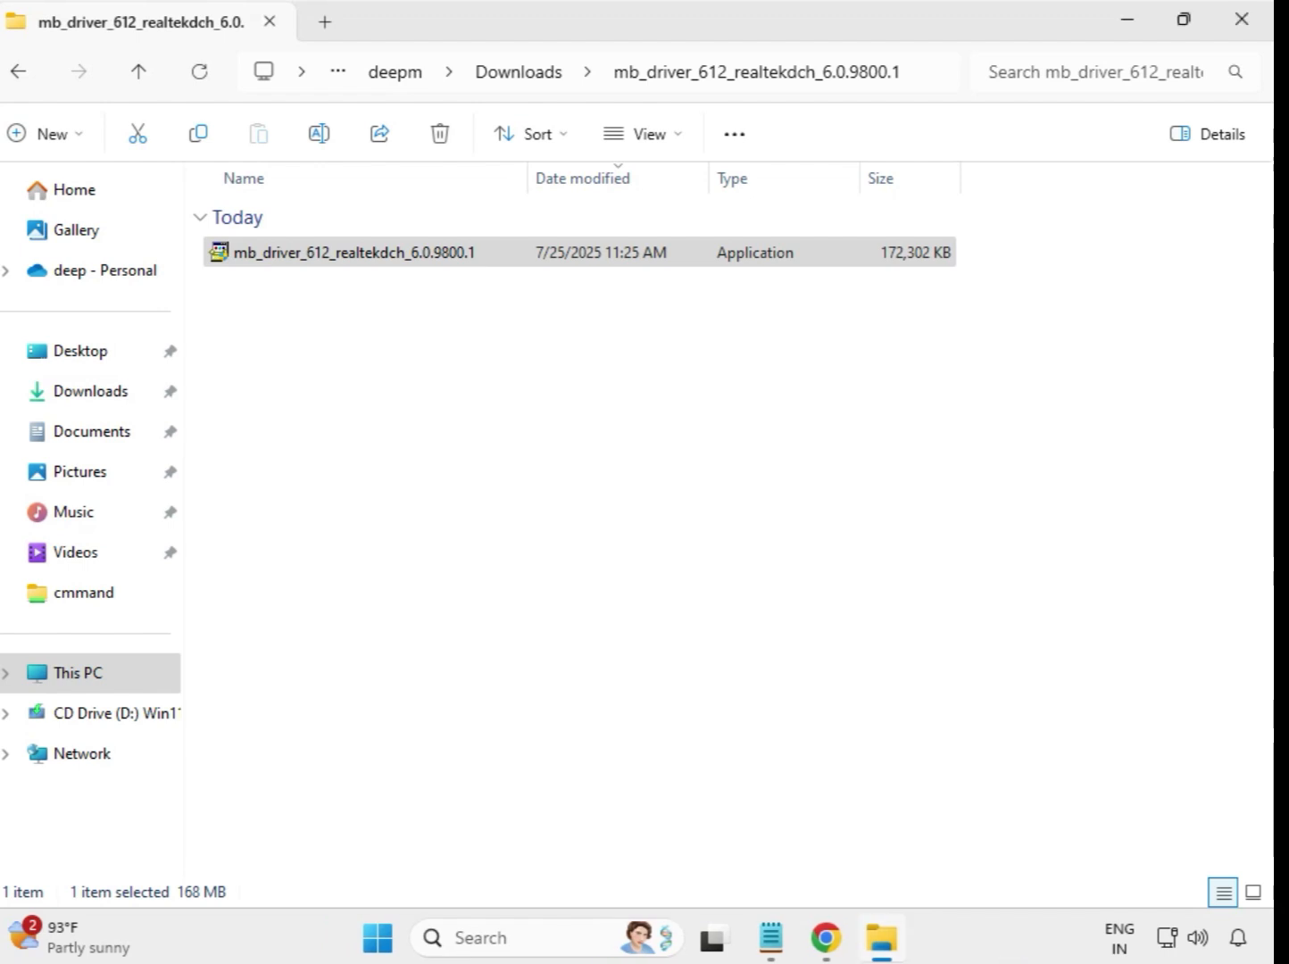
click(524, 87)
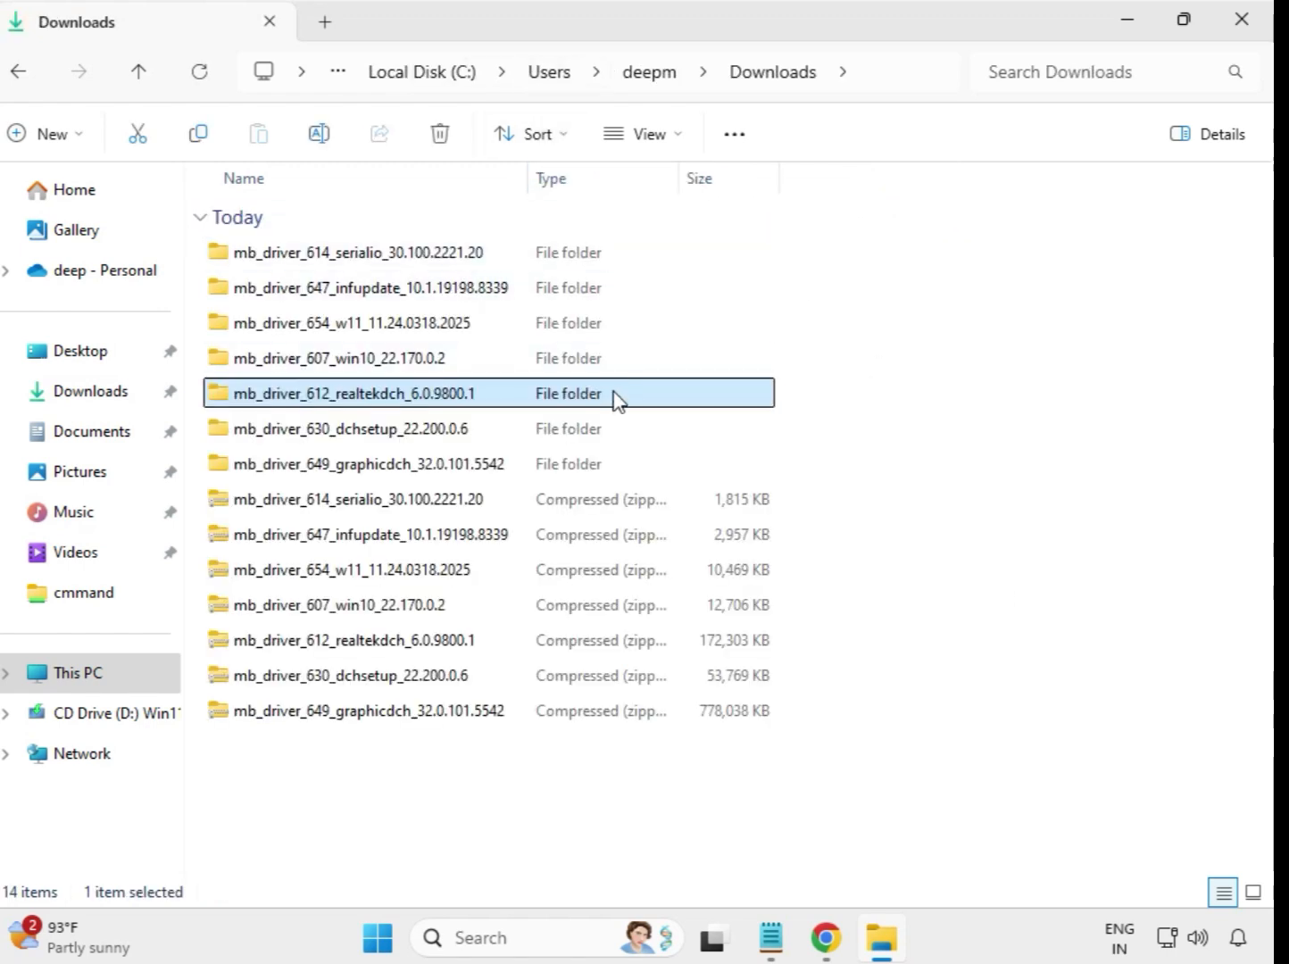
- Run the installer in the extracted mb_driver_630_dchsetup_22.200.0.6 folder as administrator, allow its changes, and return to Downloads
click(423, 437)
click(432, 465)
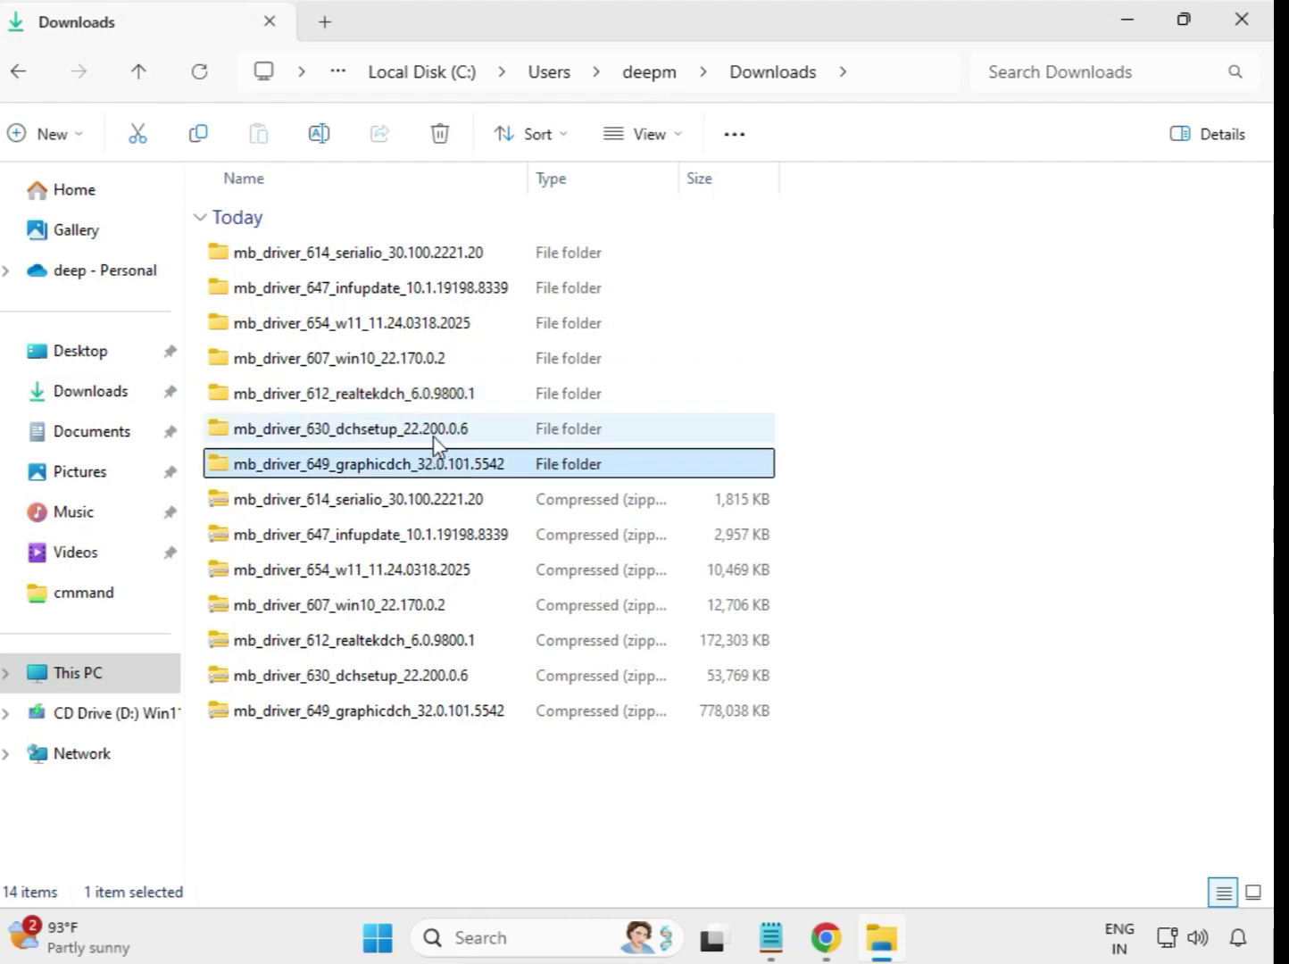
click(433, 435)
double_click(417, 438)
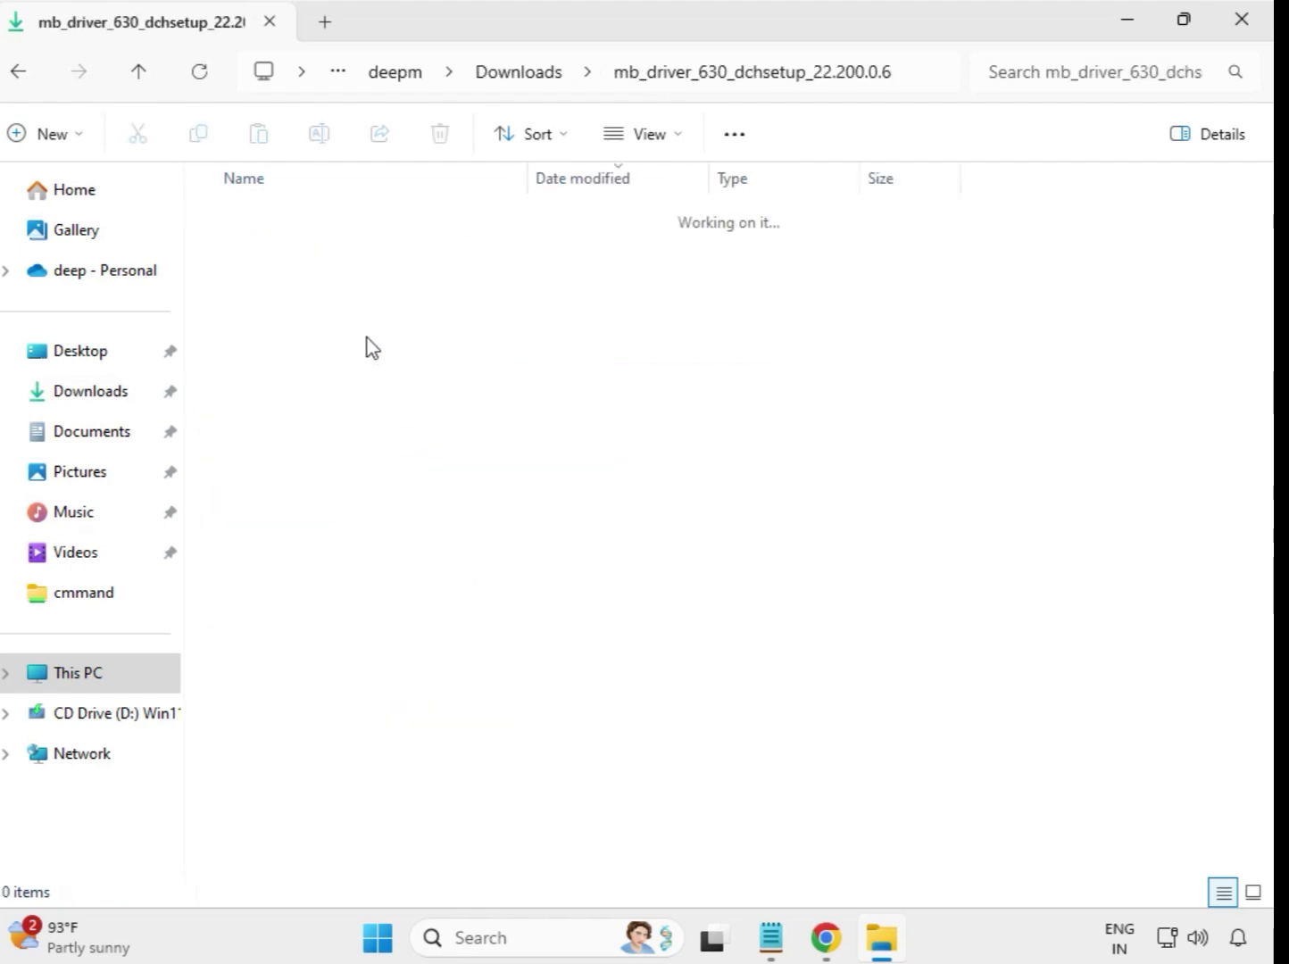
click(346, 263)
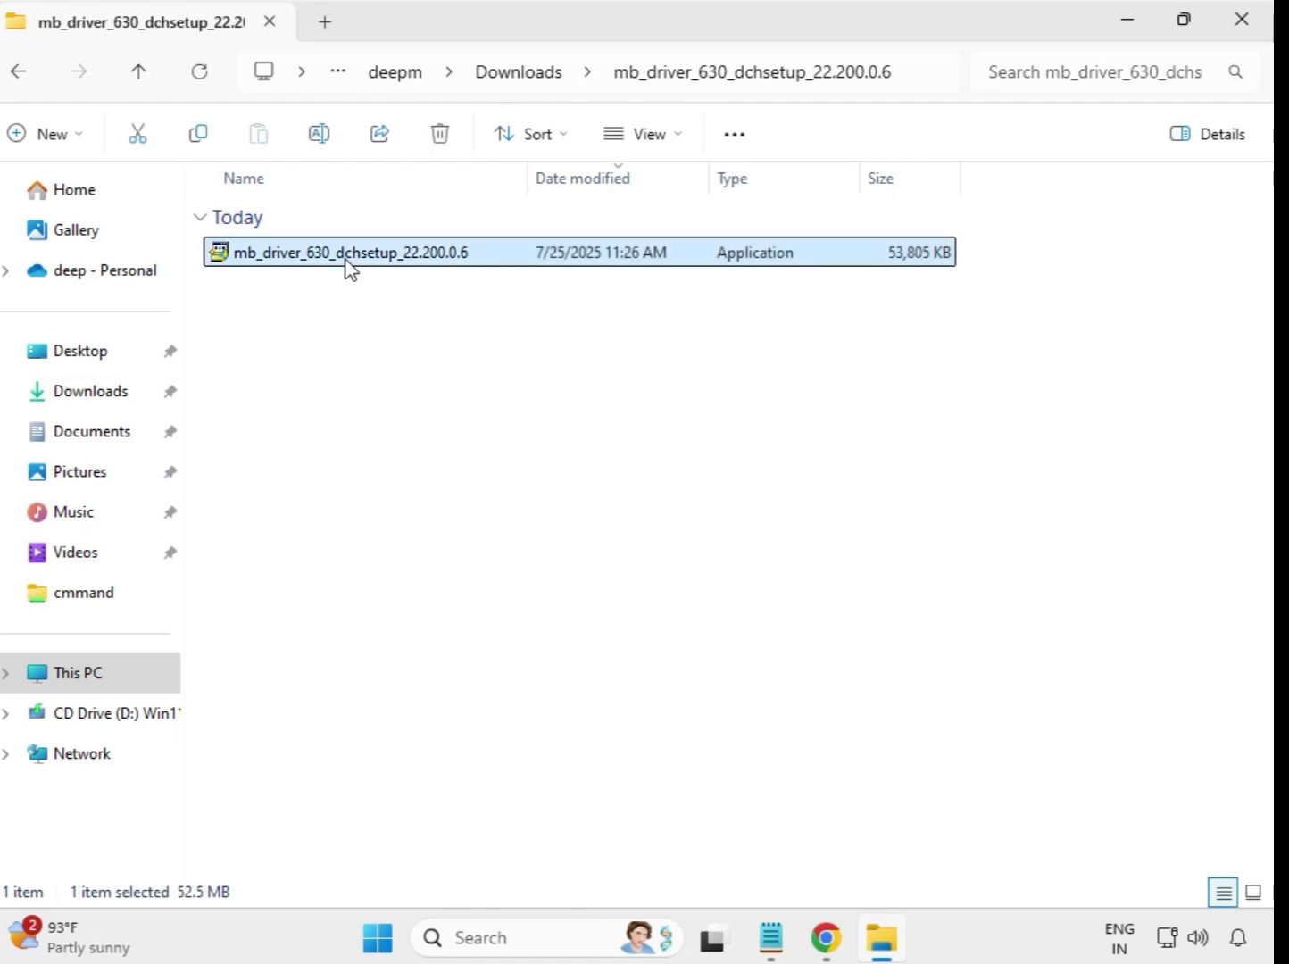
right_click(347, 263)
click(484, 464)
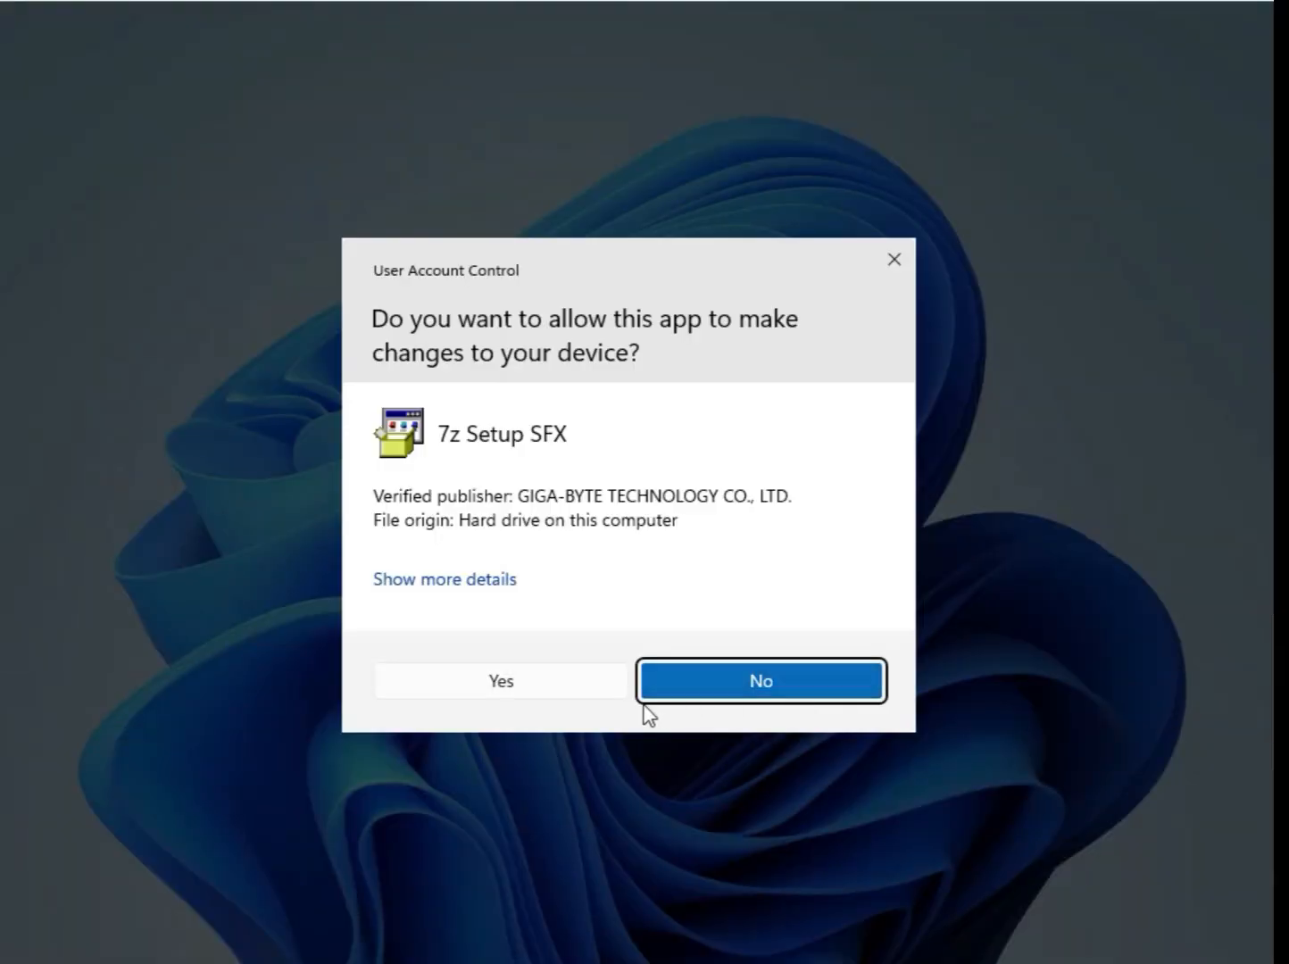
click(534, 696)
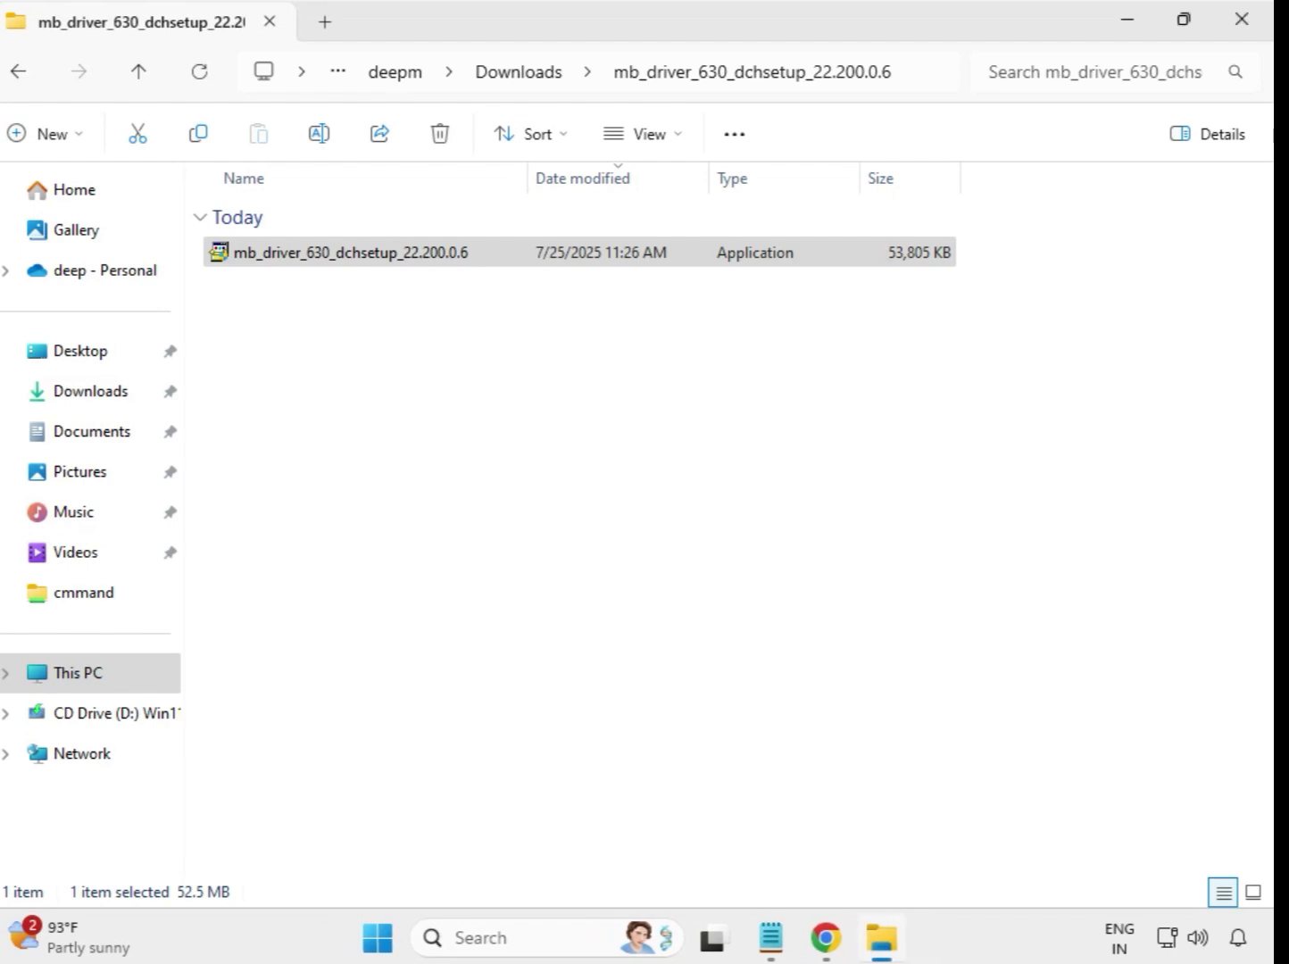
click(519, 73)
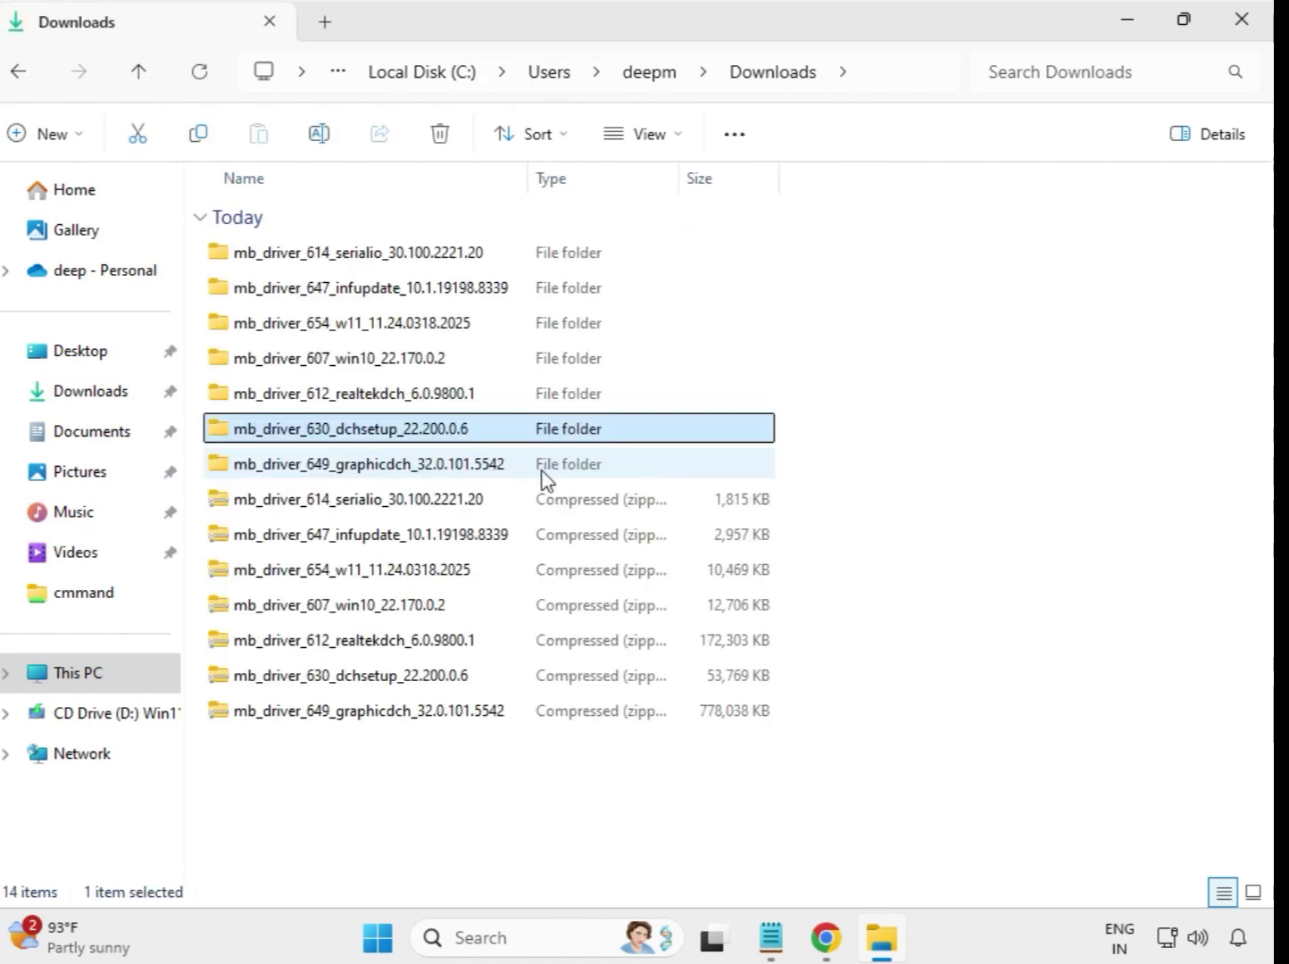
- Open the extracted mb_driver_649_graphicdch_32.0.101.5542 folder, run its installer as administrator, and allow it to make changes
click(387, 468)
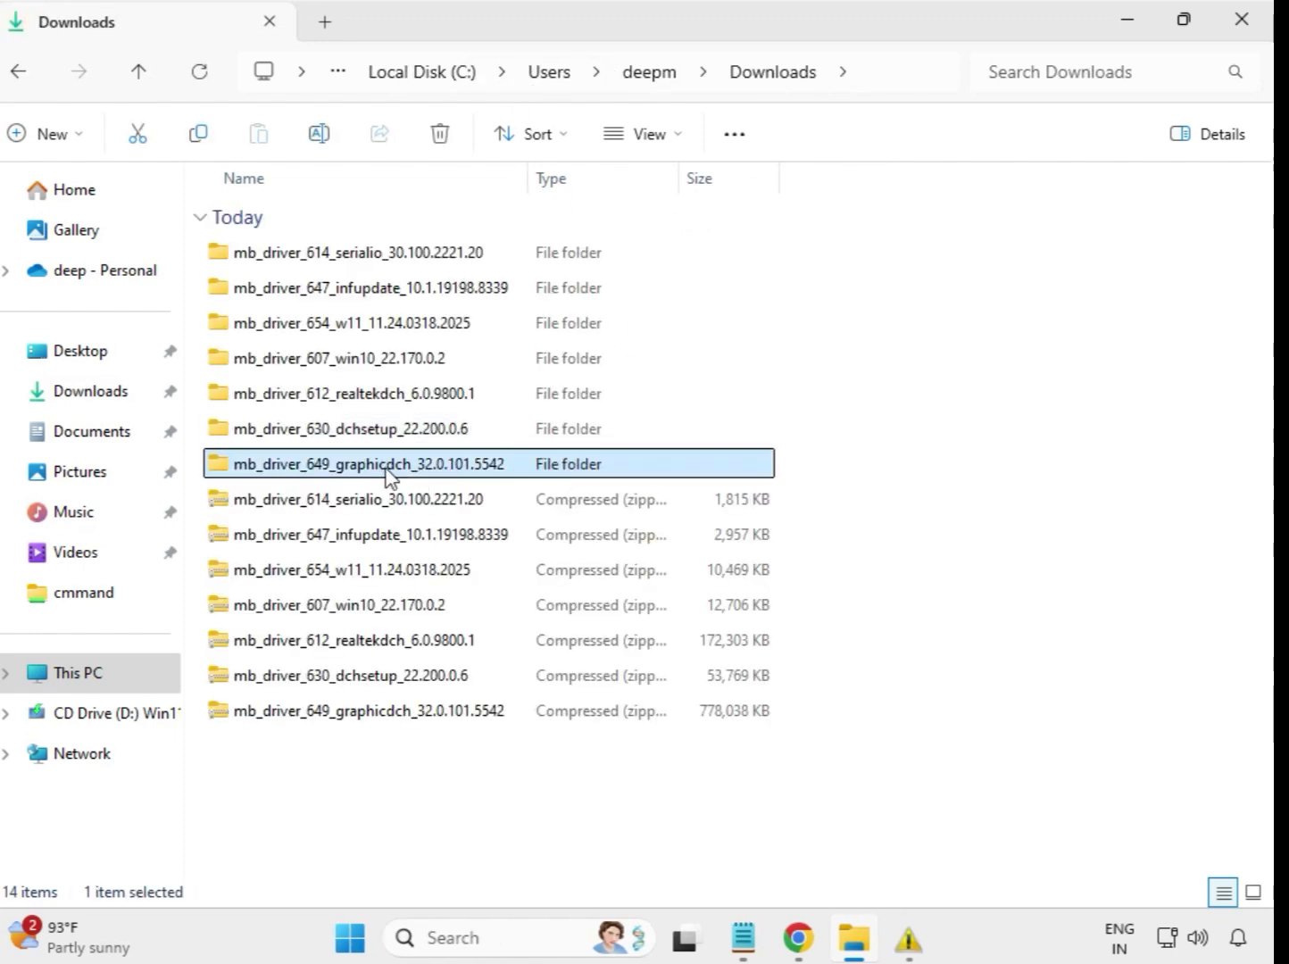
double_click(408, 469)
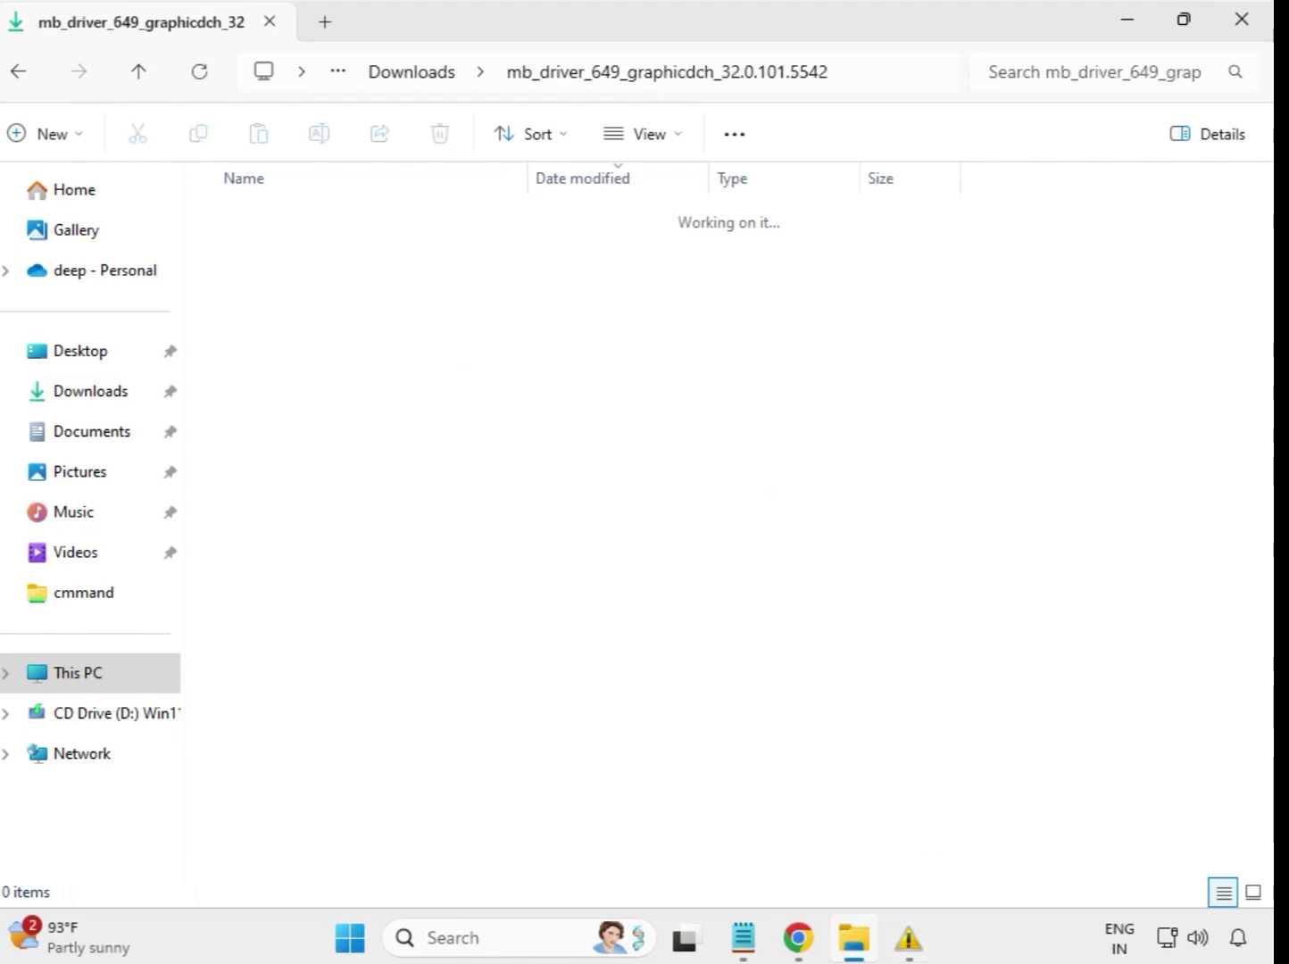
click(418, 258)
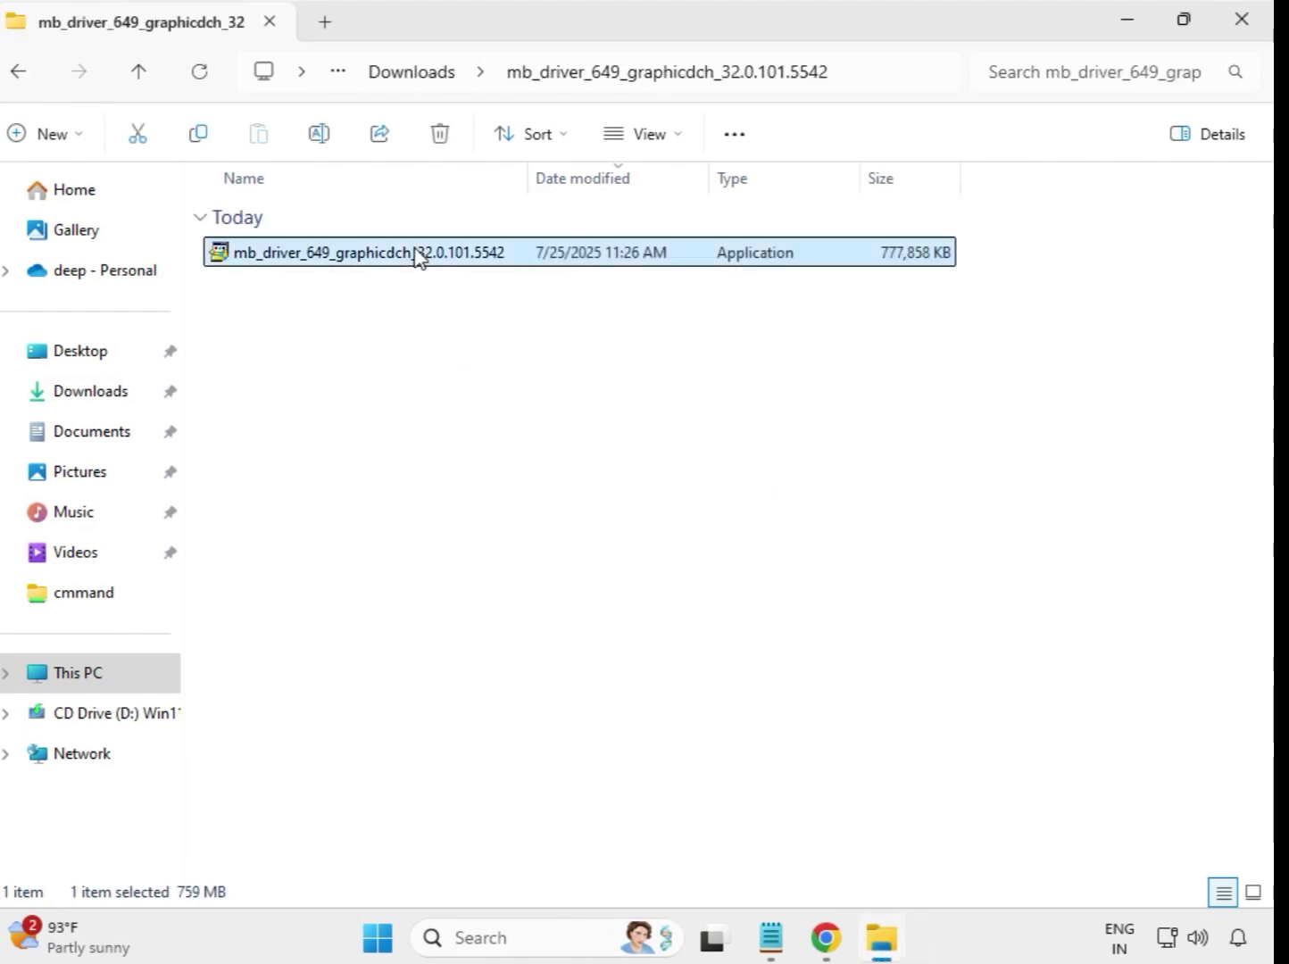
right_click(417, 254)
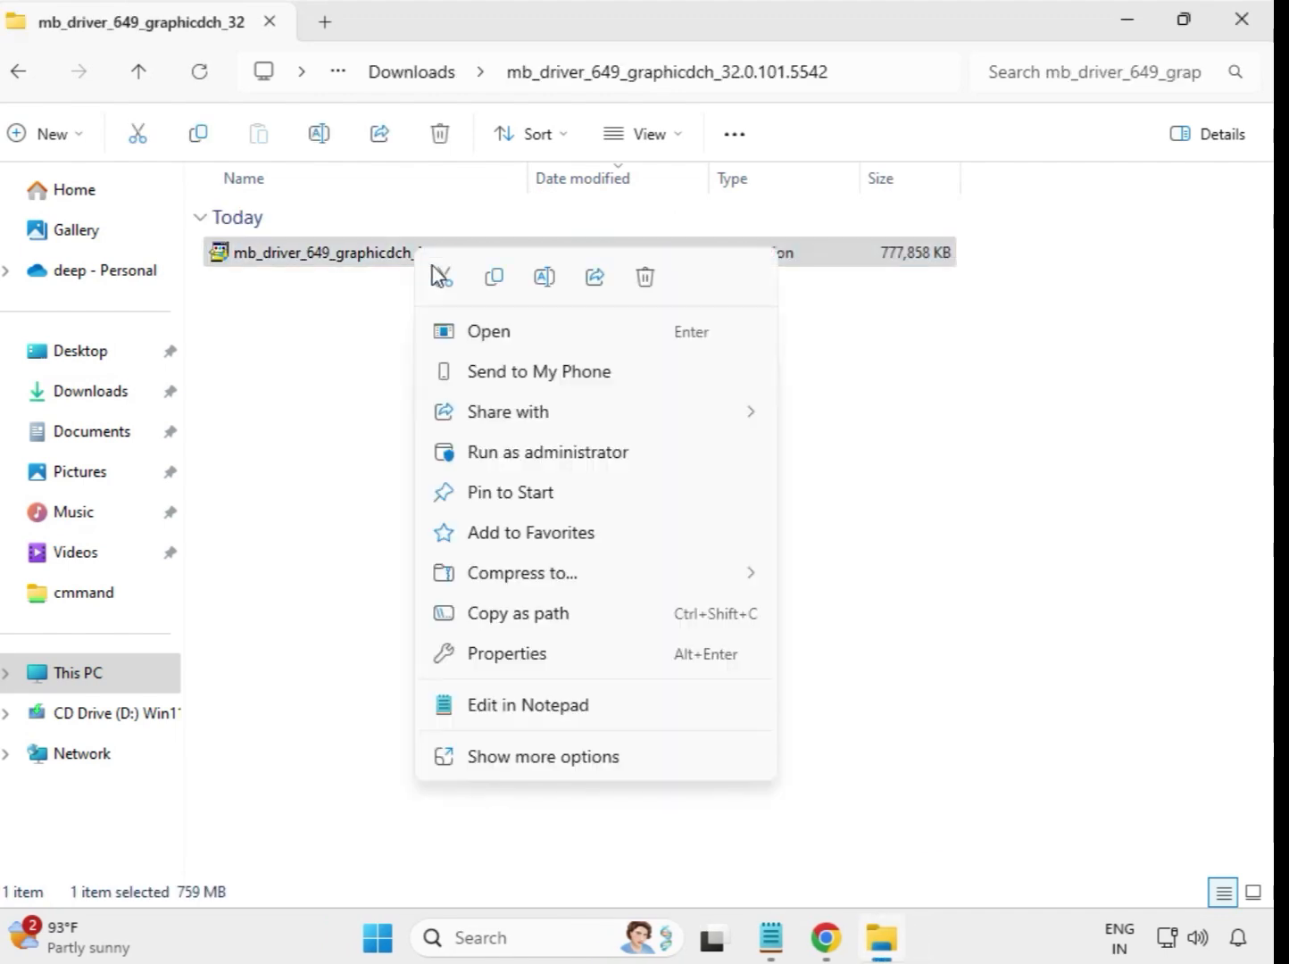
click(544, 453)
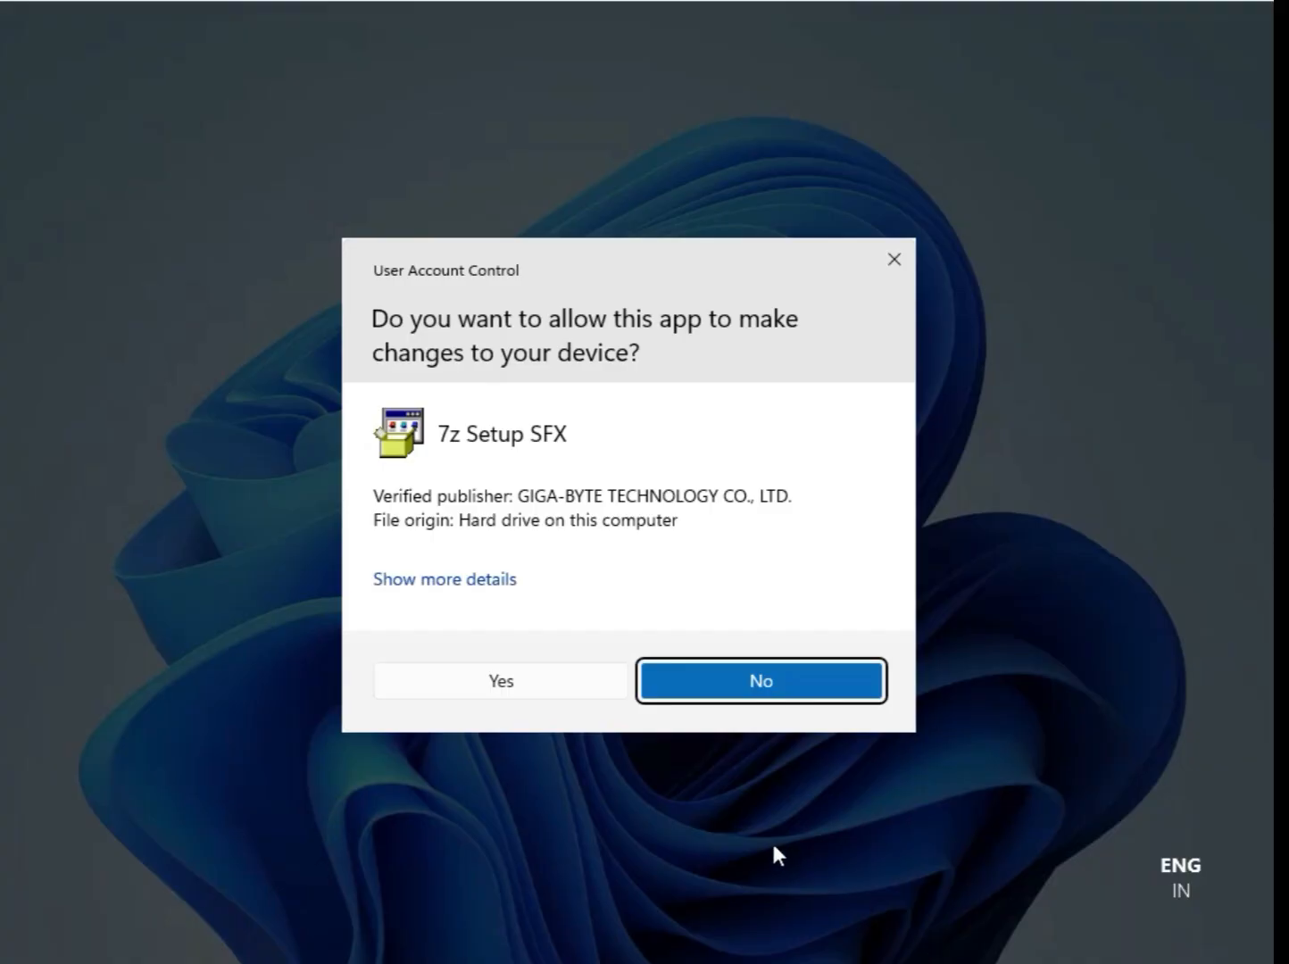
click(505, 682)
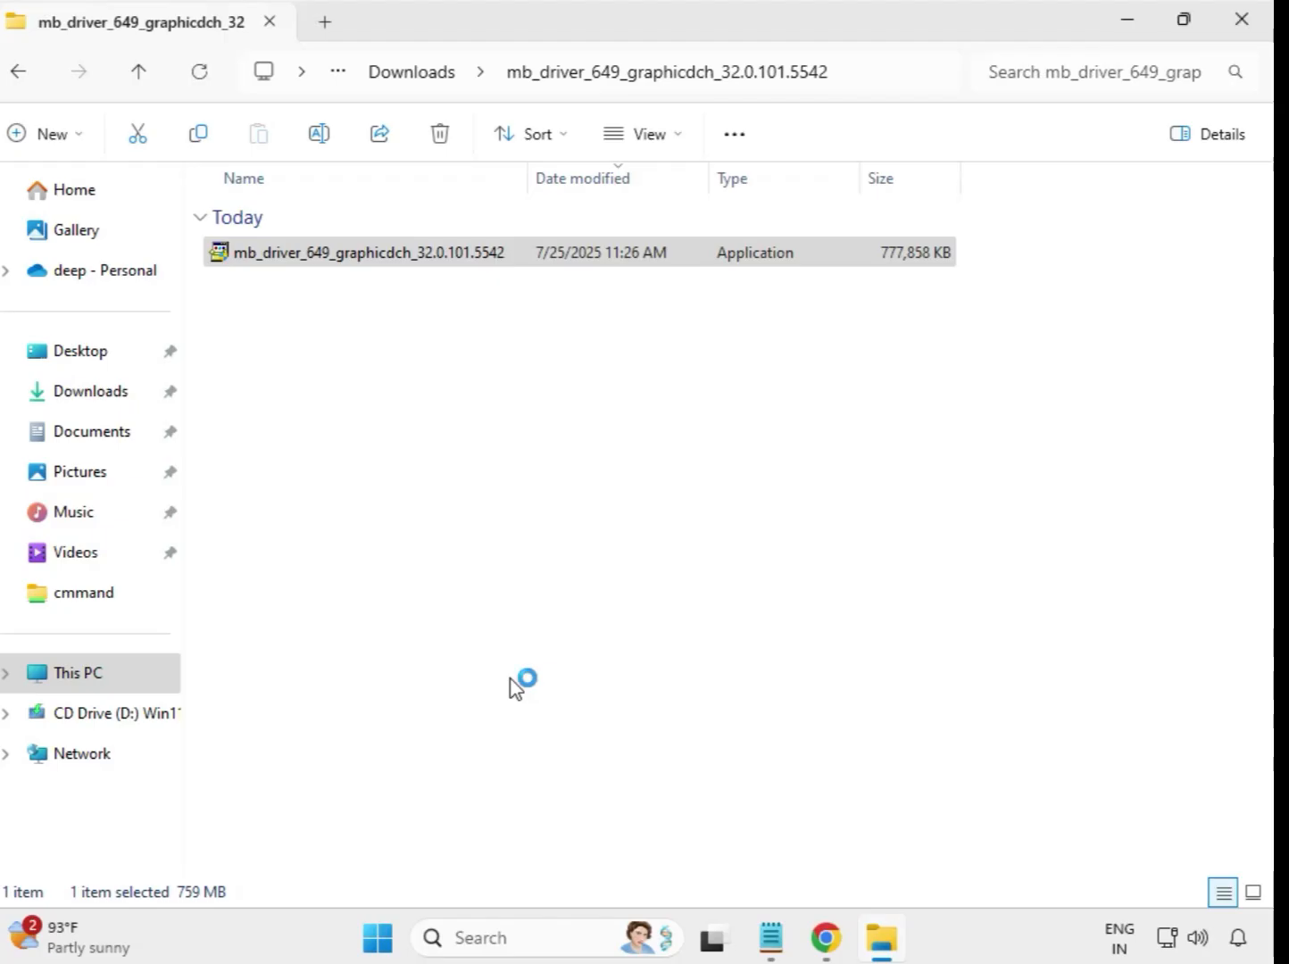